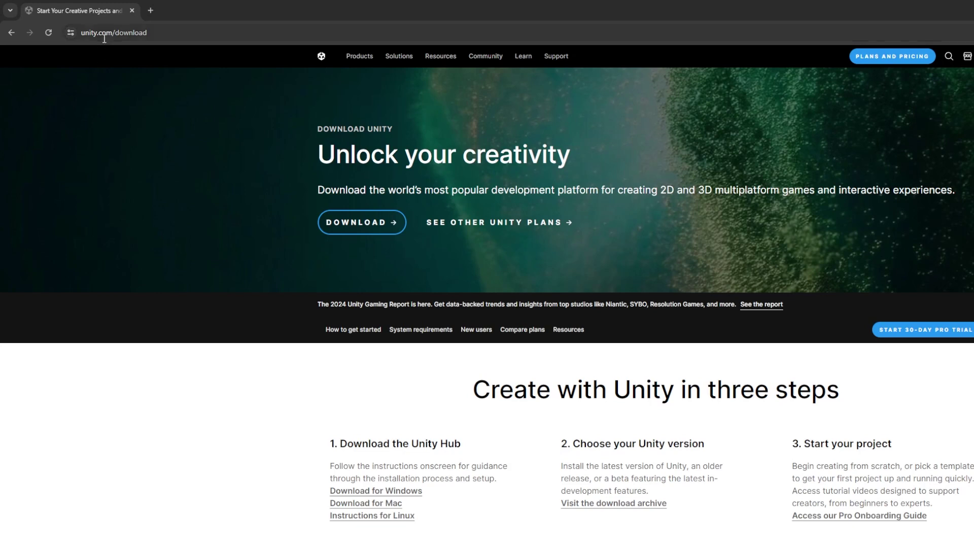
# Step: Go from the Unity download page to the Unity home page and open the account options
pyautogui.click(373, 228)
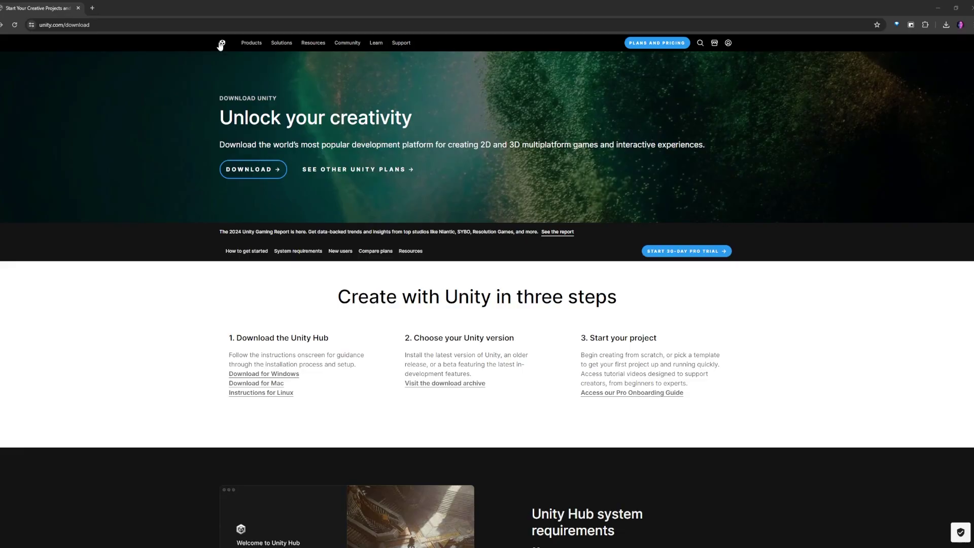
pyautogui.click(321, 56)
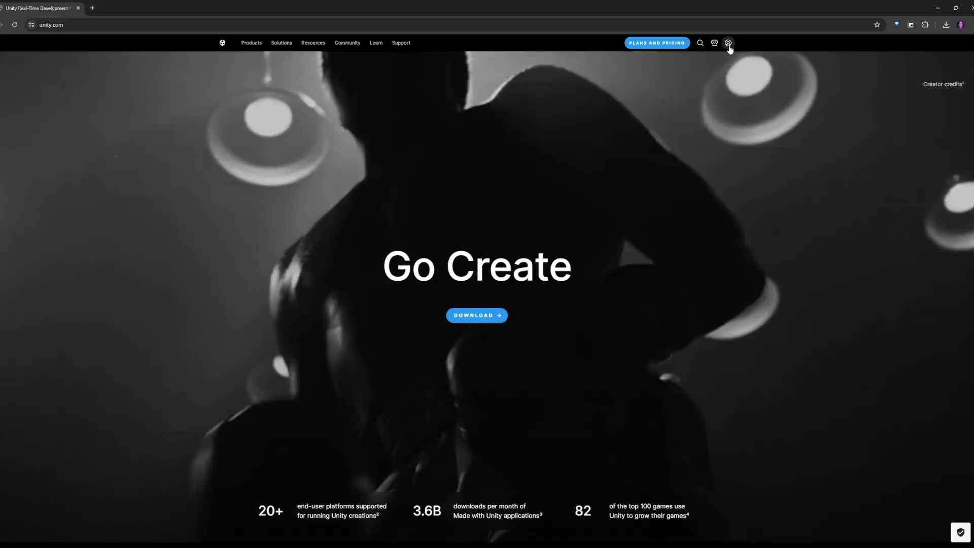
pyautogui.click(728, 43)
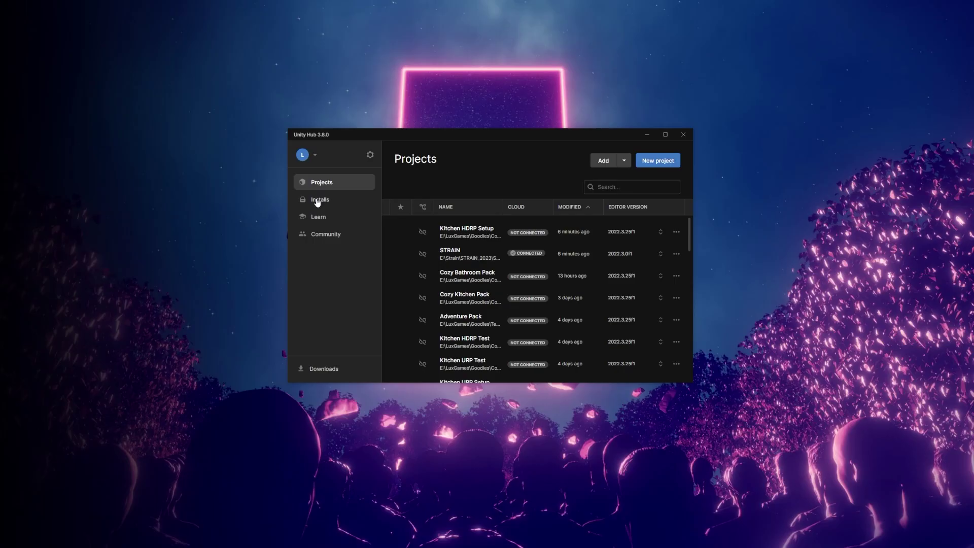
# Step: Try to install the recommended Unity 2022.3 LTS editor in Unity Hub with the Microsoft Visual Studio Community 2022 module
pyautogui.click(317, 201)
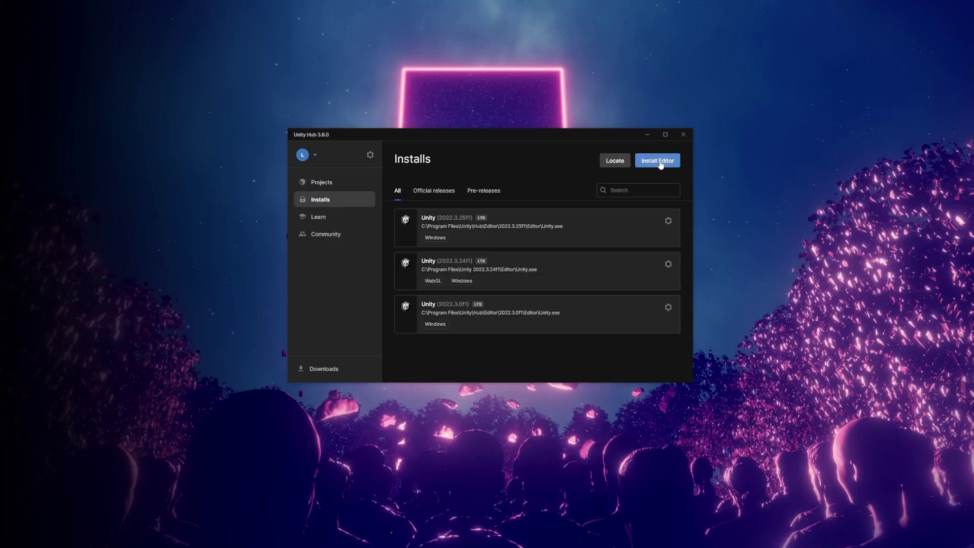
pyautogui.click(642, 162)
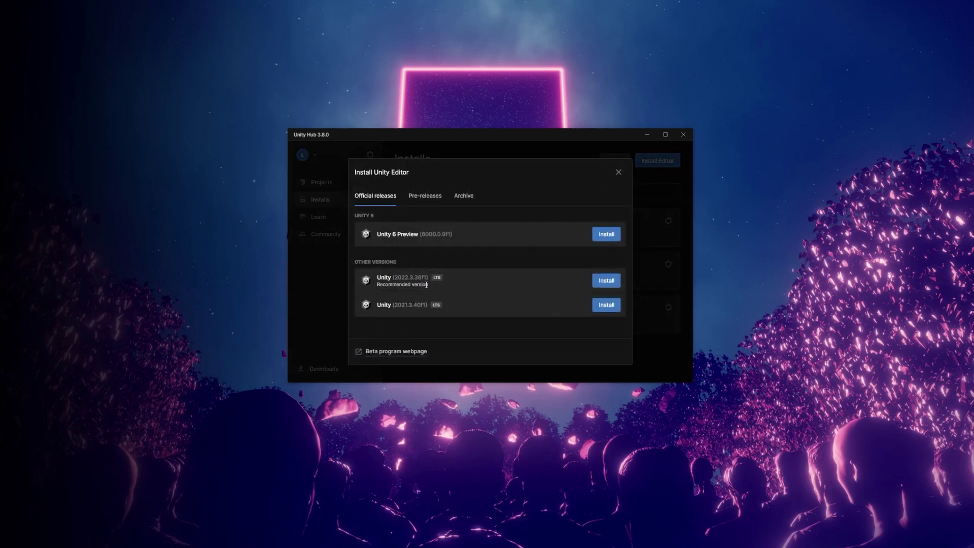
pyautogui.click(601, 283)
pyautogui.scroll(-10, 601, 287)
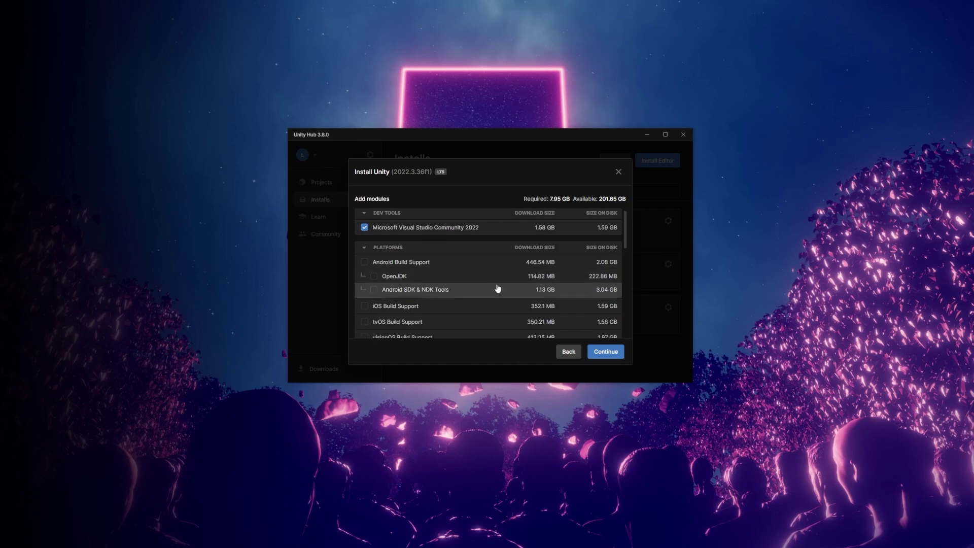
pyautogui.click(606, 351)
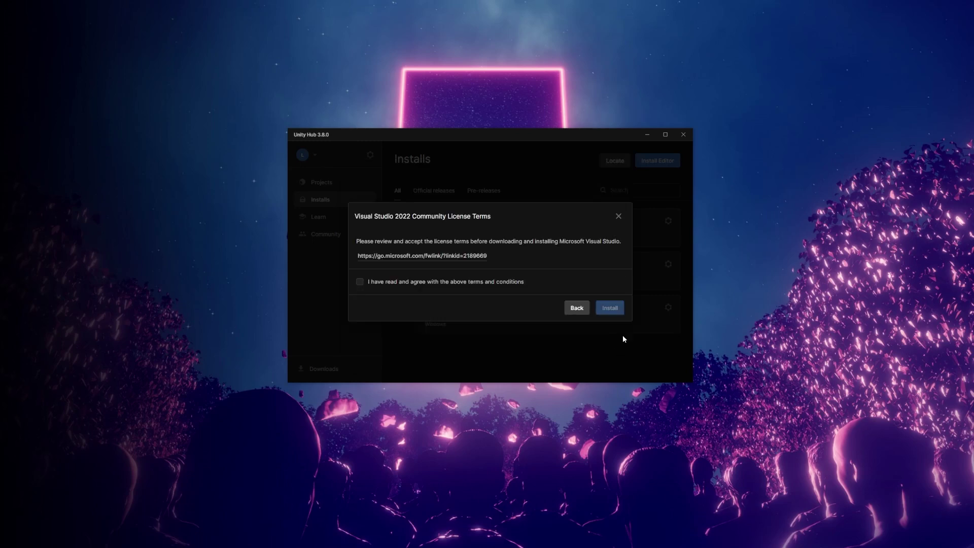
pyautogui.press('Escape')
# Step: Set up a new project from the 3D (Built-In Render Pipeline) template and begin entering its project name
pyautogui.click(325, 185)
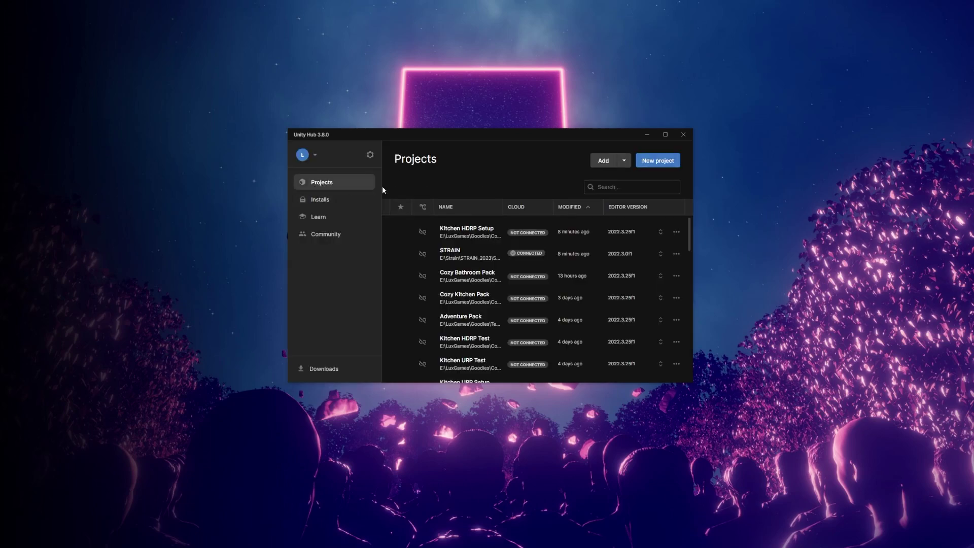
pyautogui.click(649, 161)
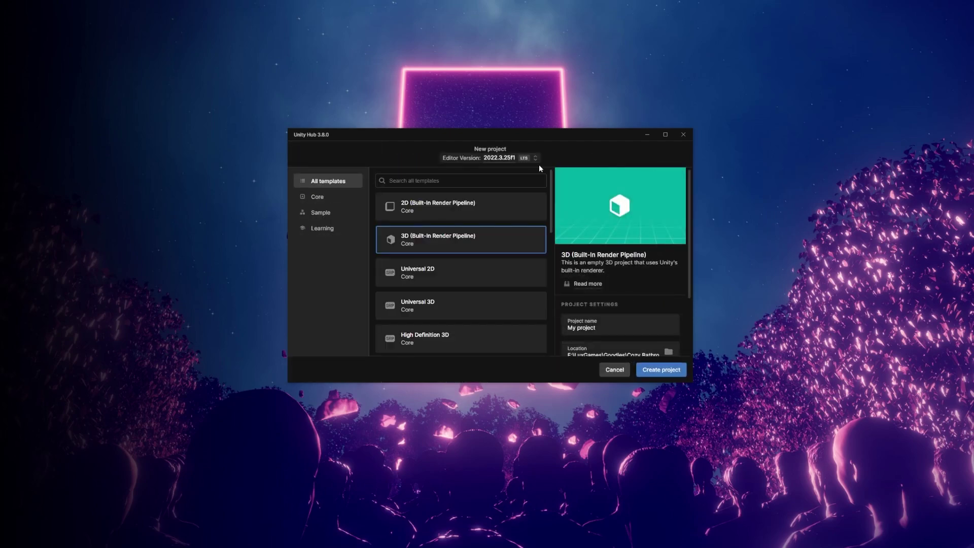
pyautogui.click(471, 243)
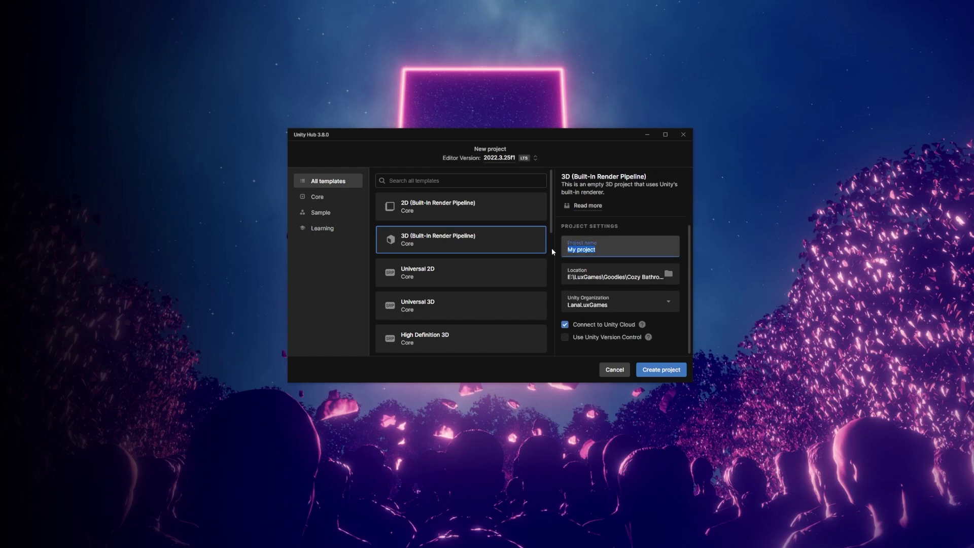
pyautogui.write('C')
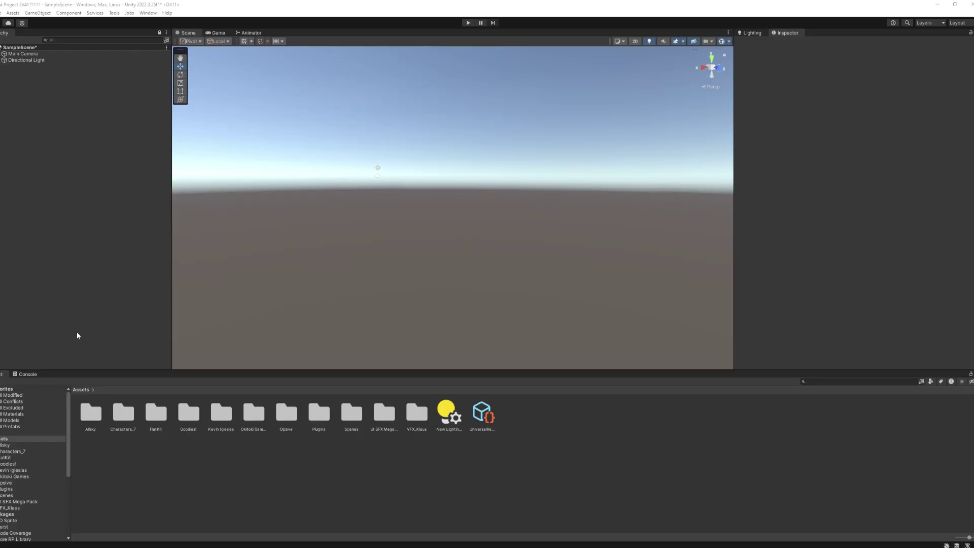
pyautogui.click(50, 13)
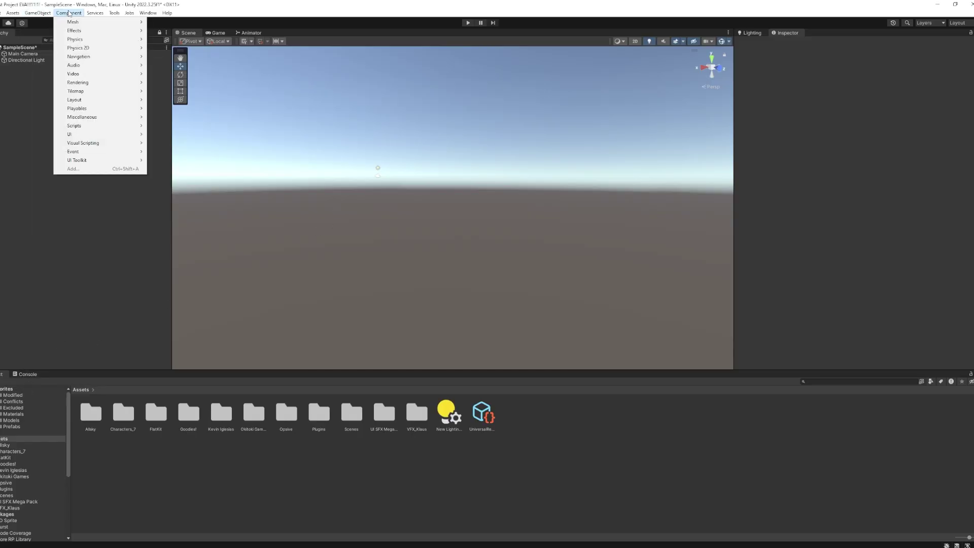
pyautogui.click(93, 13)
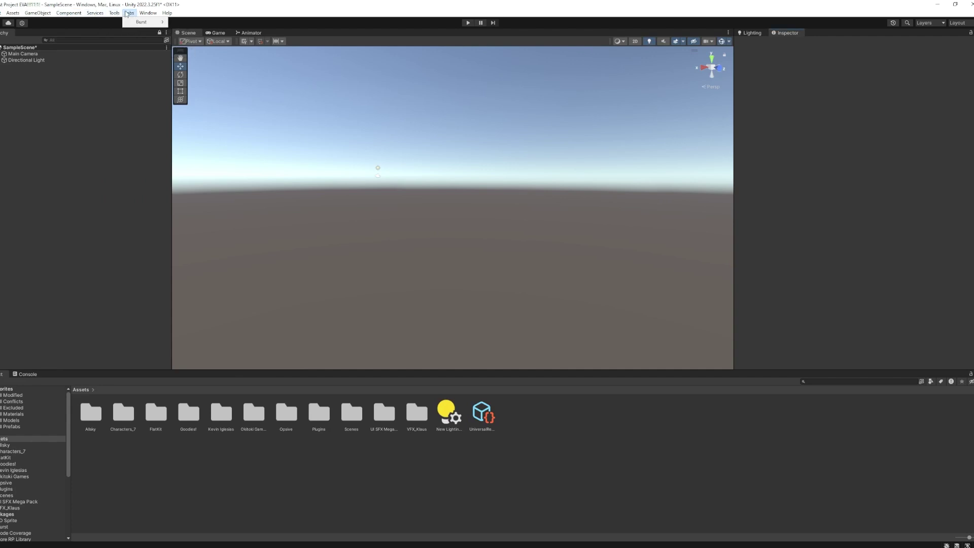
pyautogui.click(148, 12)
pyautogui.click(1, 13)
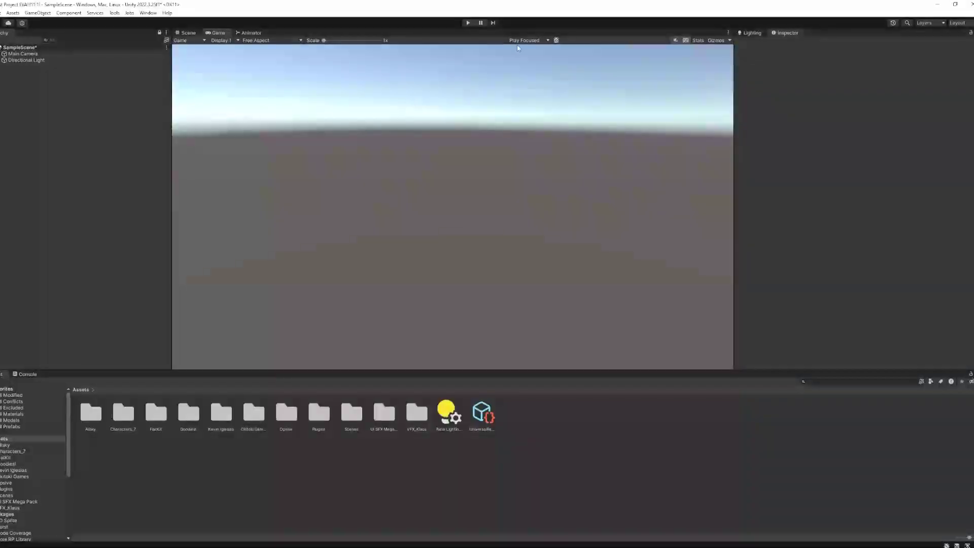
pyautogui.click(754, 33)
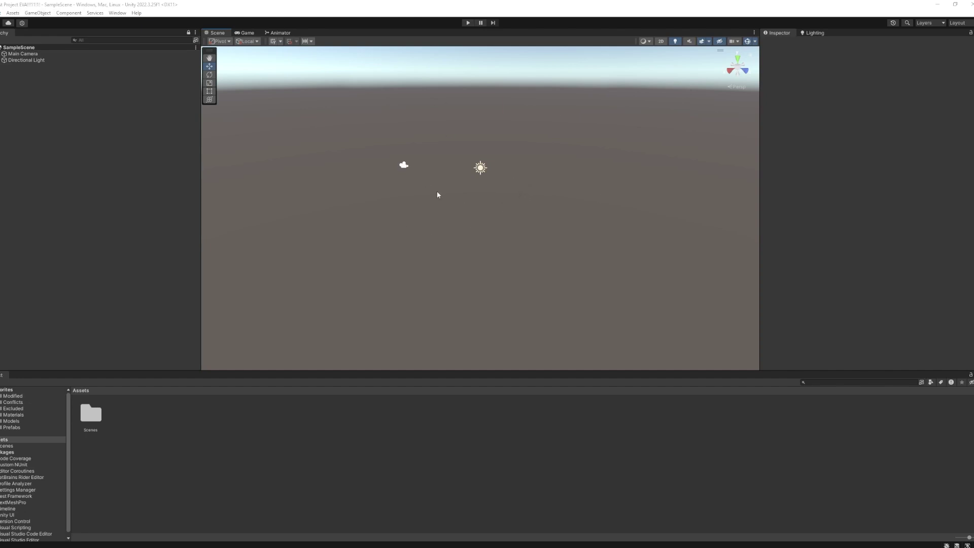
# Step: Look over the Scene and Game views and inspect the components of the Directional Light and Main Camera
pyautogui.keyDown('alt'); pyautogui.moveTo(489, 198); pyautogui.dragTo(462, 188); pyautogui.keyUp('alt')
pyautogui.scroll(2, 454, 174)
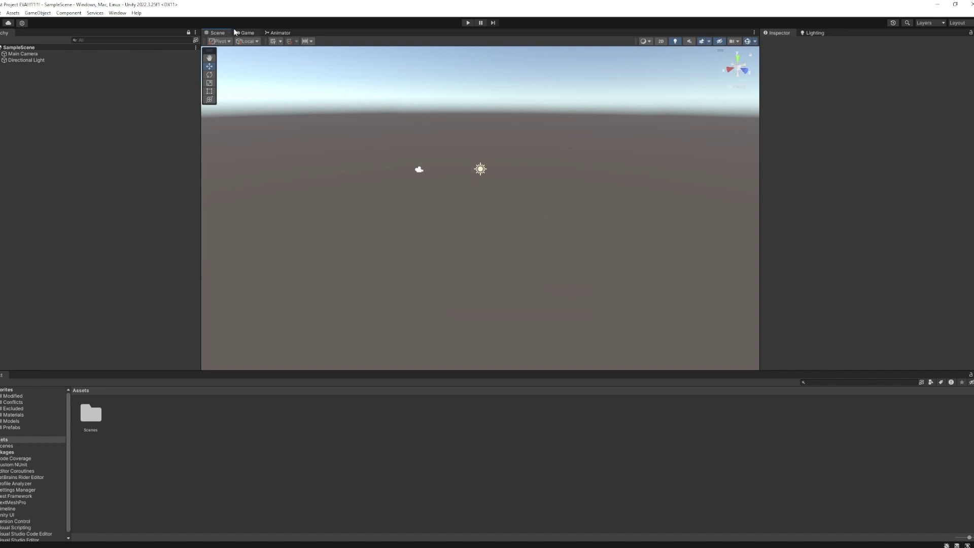
pyautogui.click(246, 33)
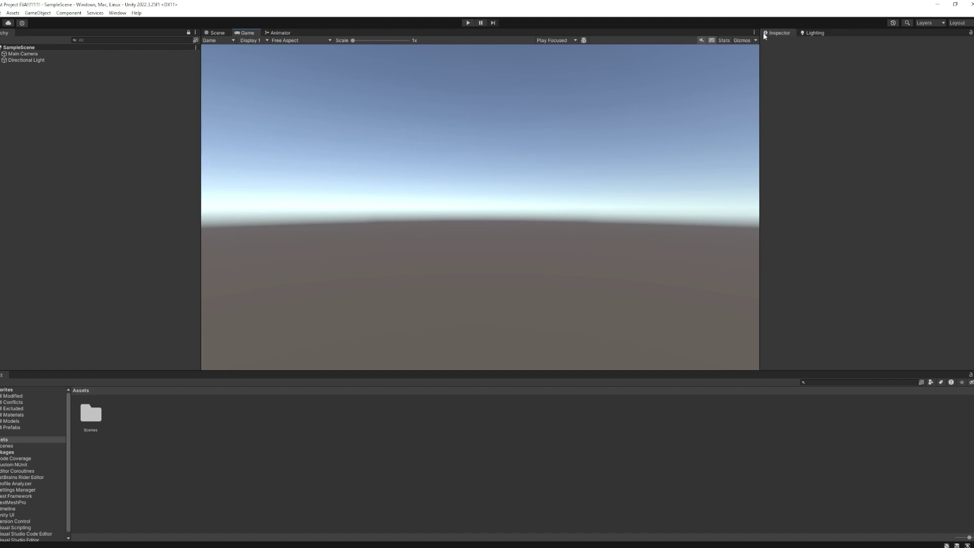
pyautogui.click(89, 61)
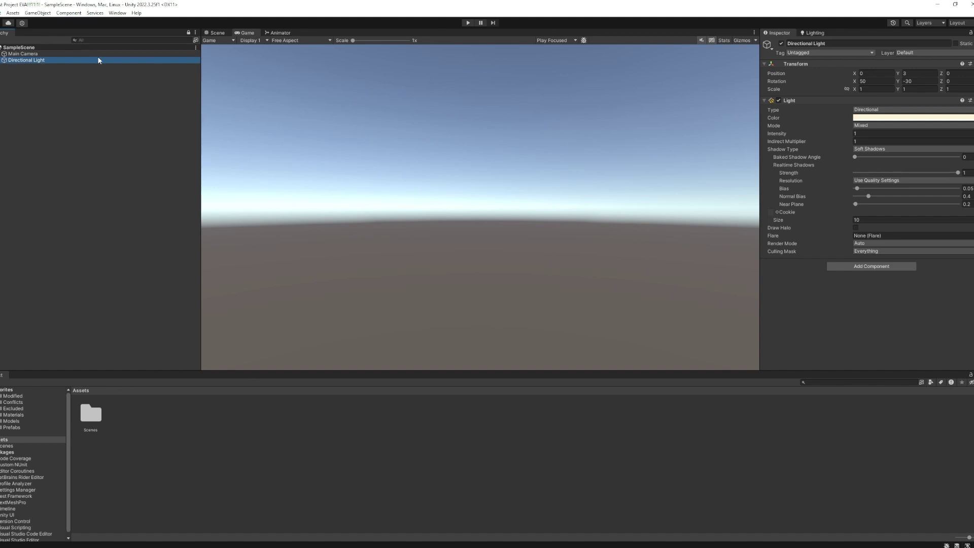
pyautogui.press('Up')
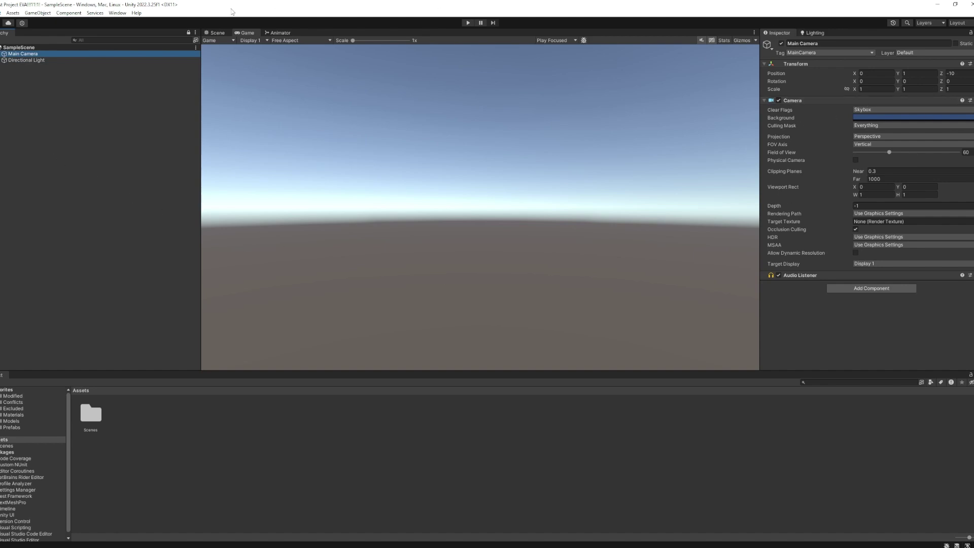
pyautogui.click(217, 33)
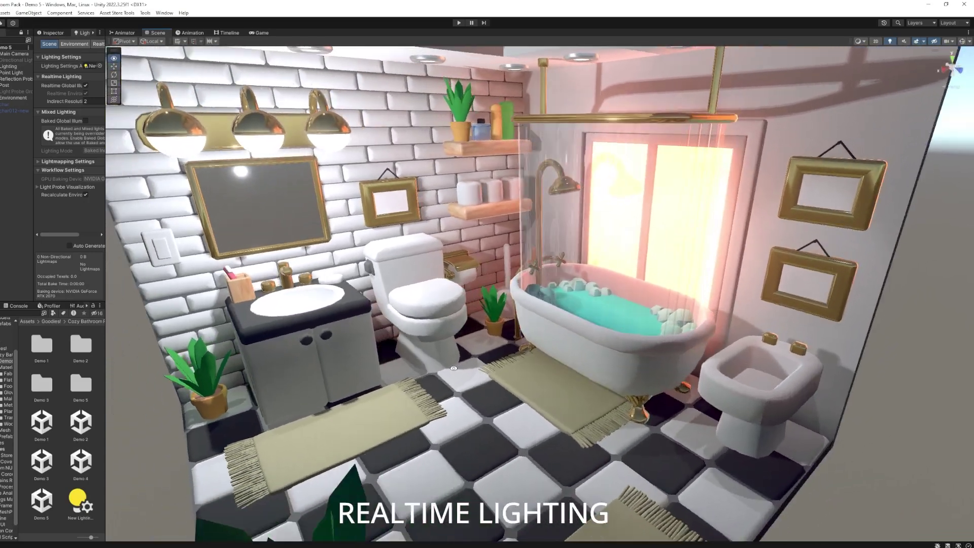
# Step: Examine the Cozy Bathroom Pack demo room from several angles under realtime and baked lighting
pyautogui.moveTo(454, 367); pyautogui.dragTo(466, 350, button='right')
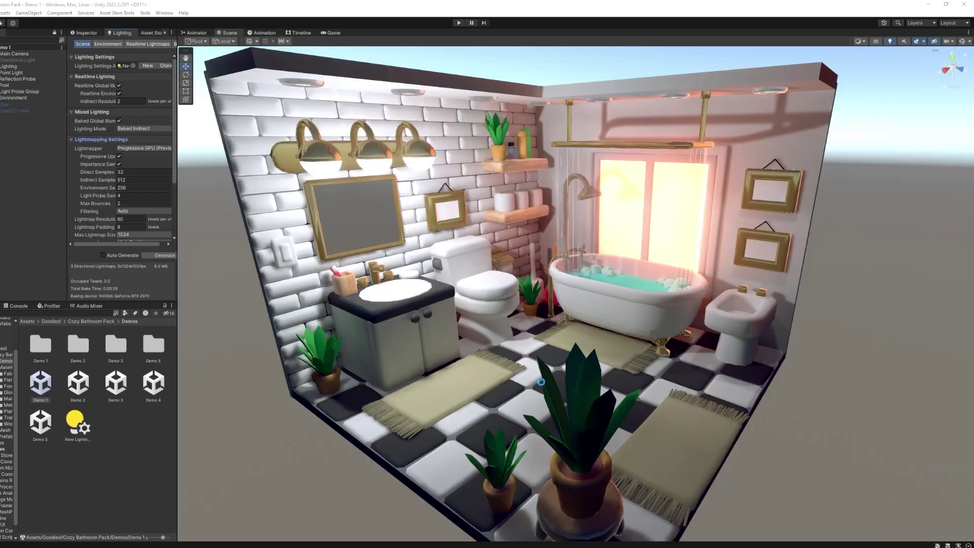
pyautogui.moveTo(540, 382); pyautogui.dragTo(577, 382, button='right')
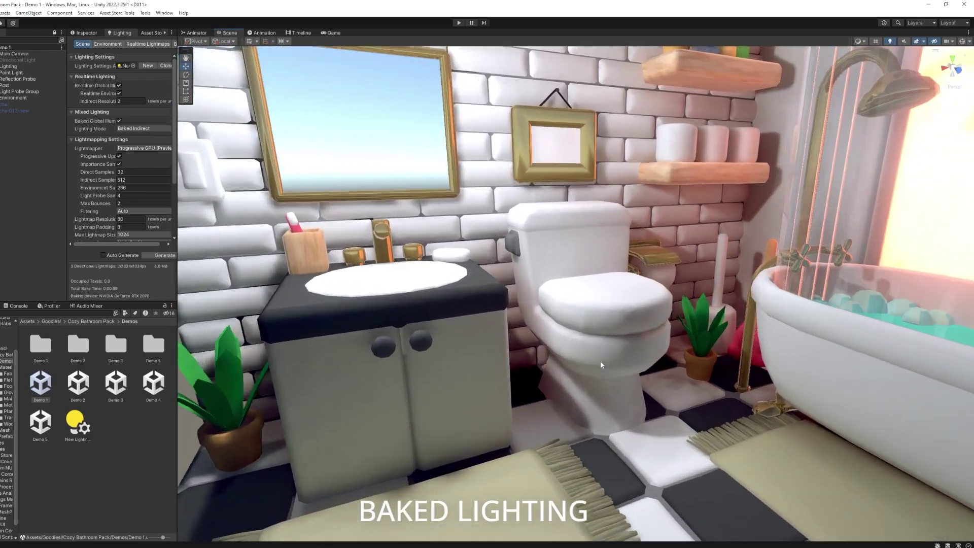
pyautogui.moveTo(600, 364); pyautogui.dragTo(595, 218, button='right')
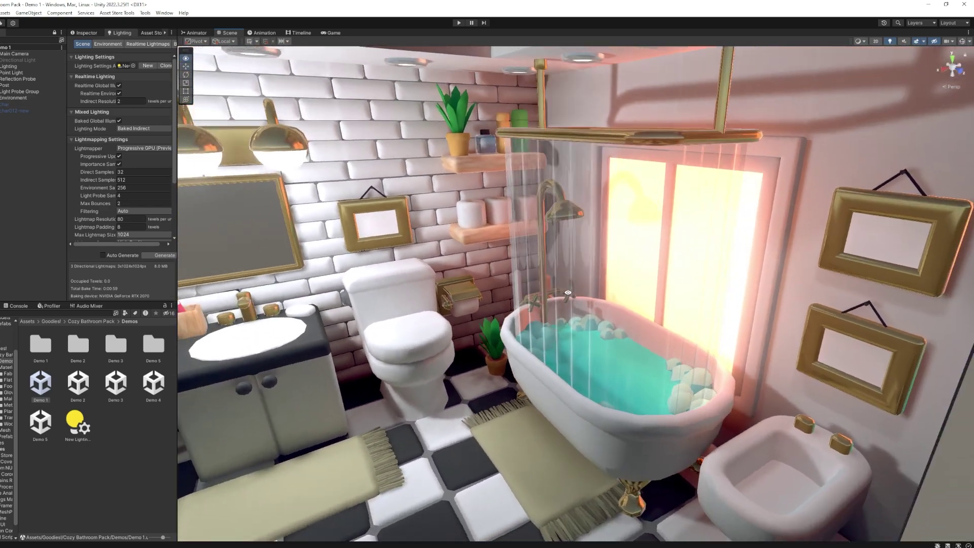
# Step: Move the char012-new character around the bathroom demo scene to test how the lighting affects it
pyautogui.click(376, 230)
pyautogui.moveTo(376, 229); pyautogui.dragTo(340, 269)
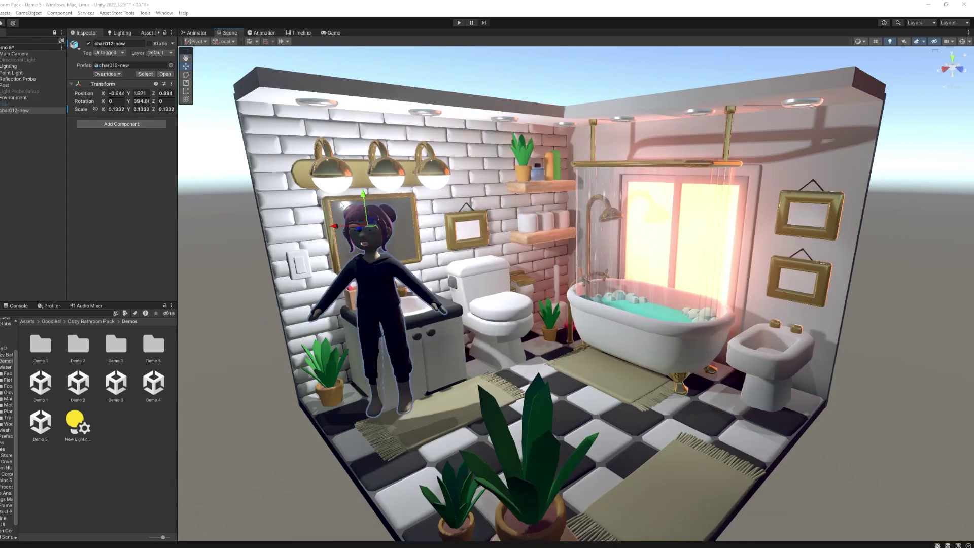
pyautogui.moveTo(345, 231); pyautogui.dragTo(674, 256)
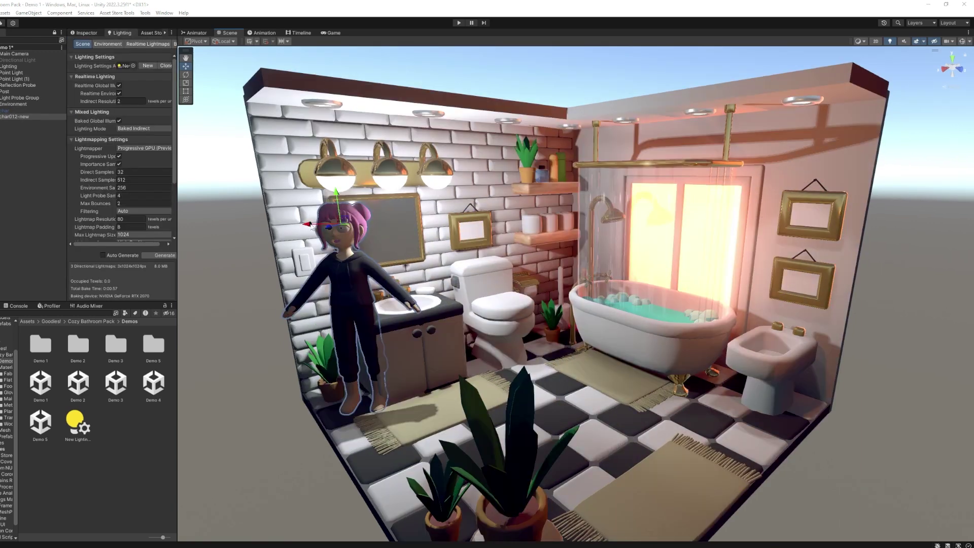
pyautogui.moveTo(311, 227); pyautogui.dragTo(317, 278)
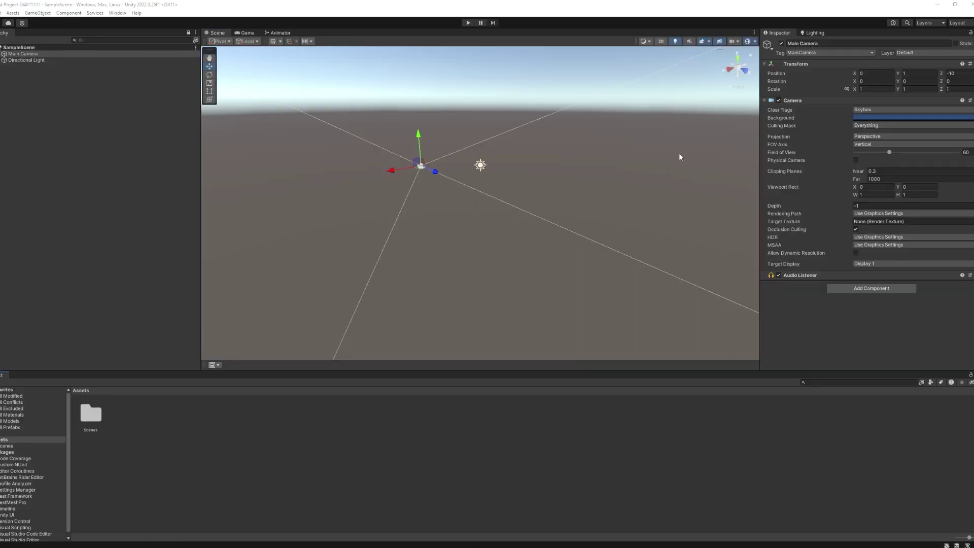
# Step: Create a new lighting settings asset for SampleScene with Realtime Global Illumination enabled and Baked Global Illumination disabled
pyautogui.click(817, 34)
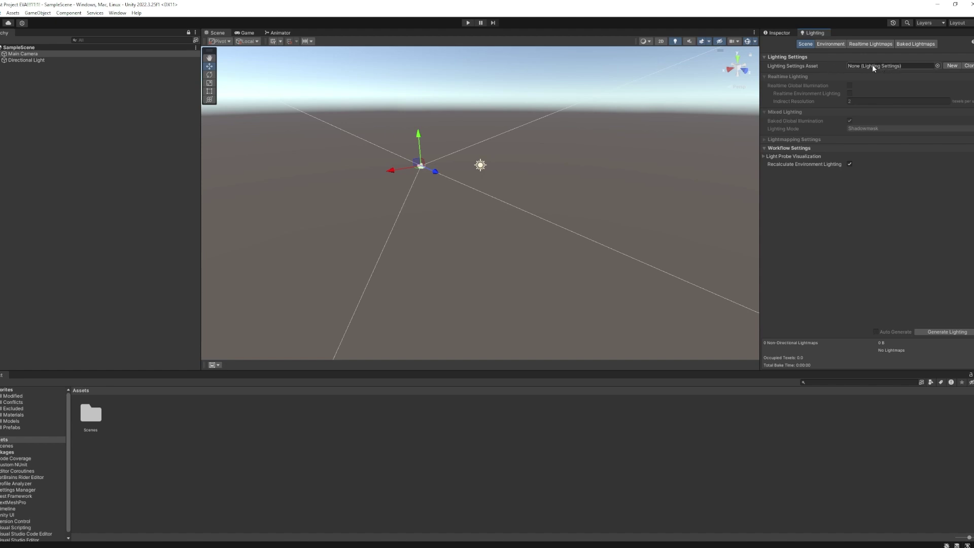
pyautogui.click(952, 66)
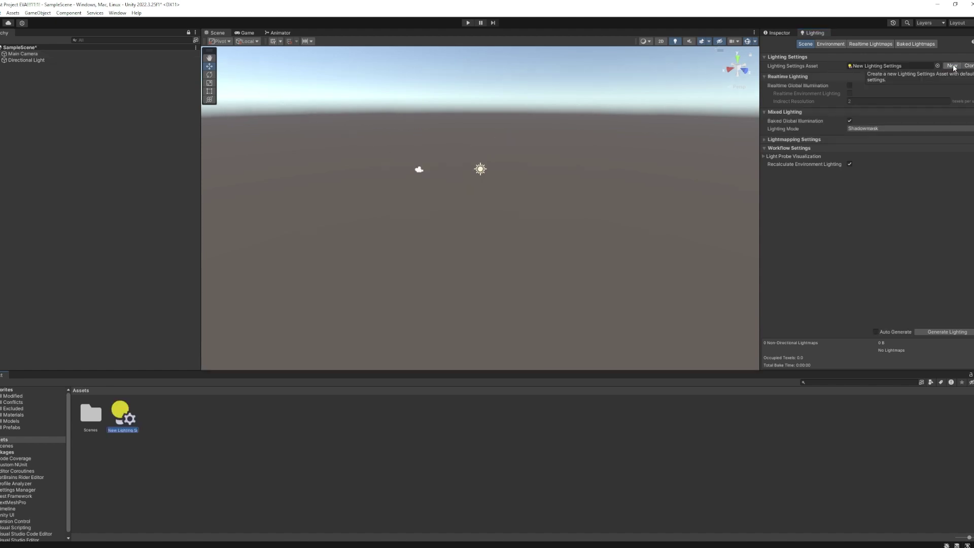
pyautogui.click(850, 85)
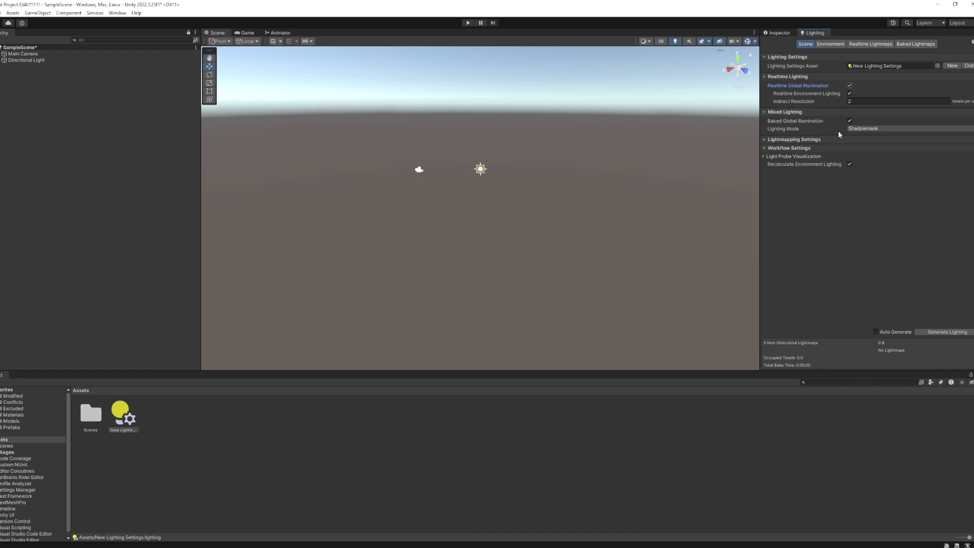
pyautogui.click(850, 121)
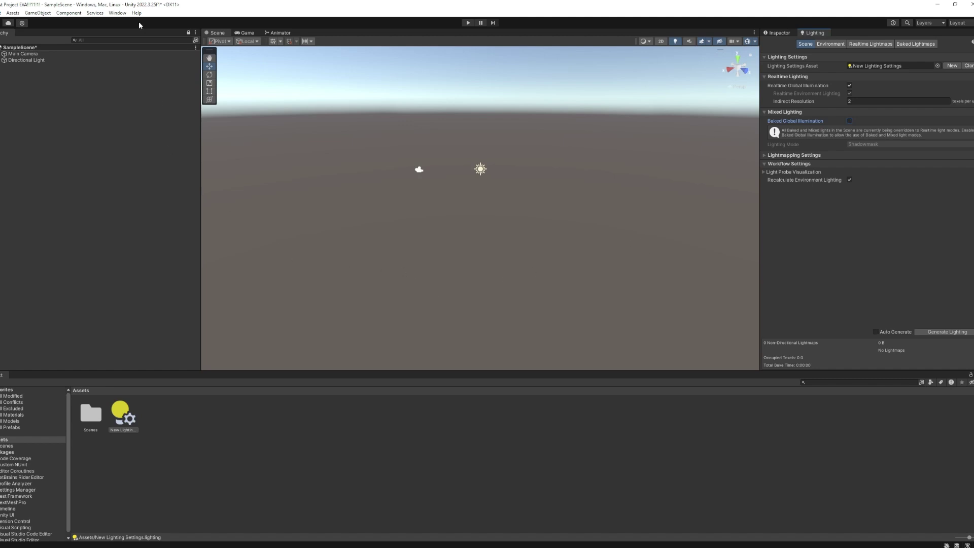
# Step: Dock the Lighting and Inspector windows together between the Hierarchy and the Scene view
pyautogui.click(118, 13)
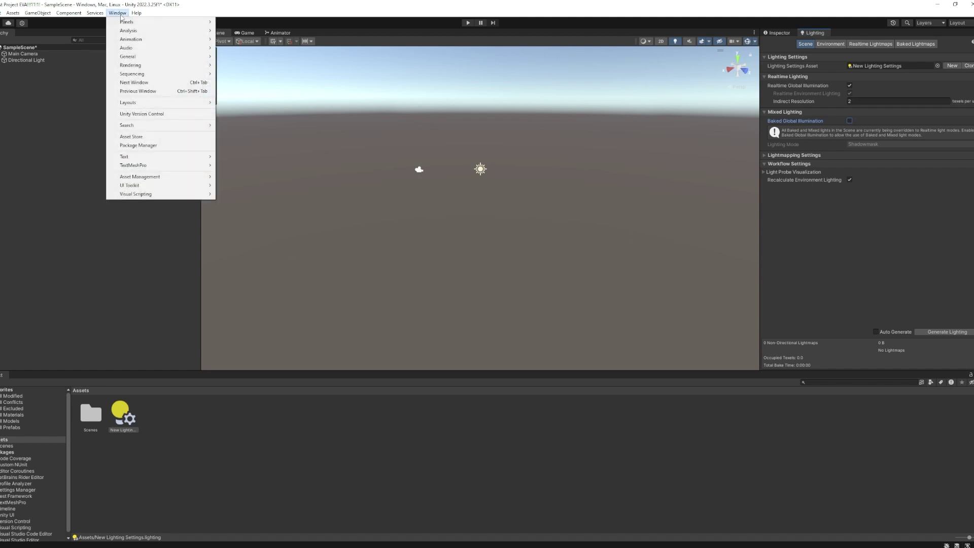
pyautogui.moveTo(159, 60)
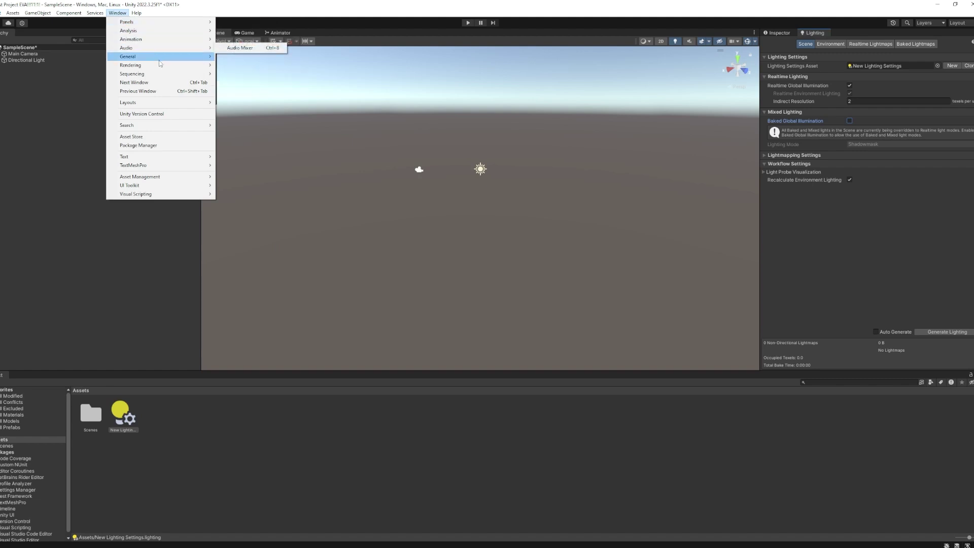
pyautogui.click(815, 33)
pyautogui.moveTo(815, 32); pyautogui.dragTo(244, 122)
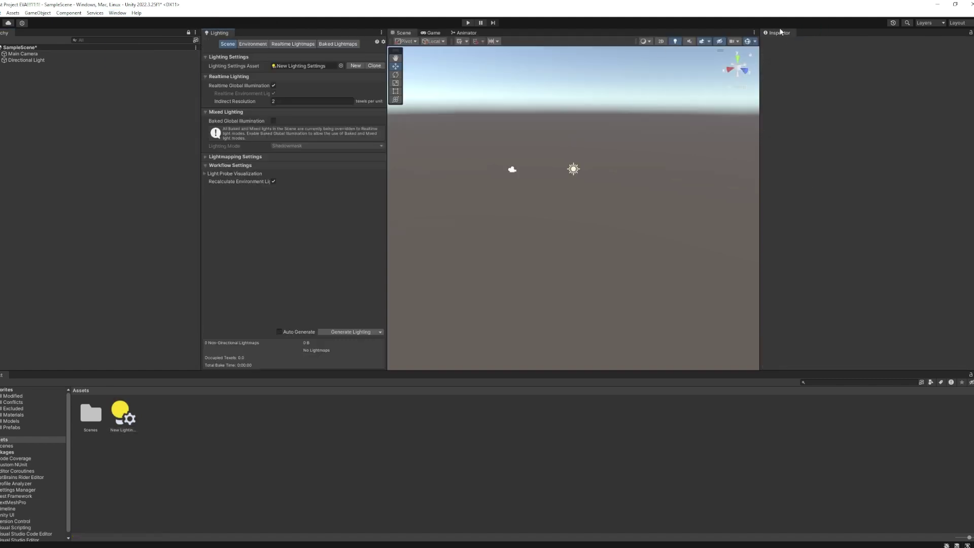
pyautogui.moveTo(780, 32); pyautogui.dragTo(282, 36)
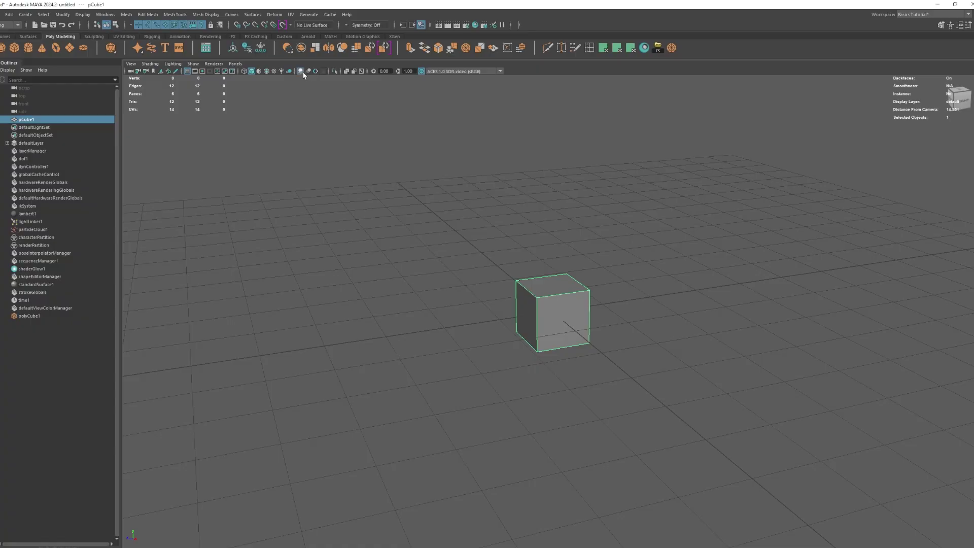
# Step: Switch to Maya, enable viewport anti-aliasing and frame the pCube1 cube
pyautogui.click(316, 71)
pyautogui.keyDown('alt'); pyautogui.moveTo(509, 191); pyautogui.dragTo(646, 300); pyautogui.keyUp('alt')
pyautogui.press('f')
pyautogui.scroll(-2, 566, 328)
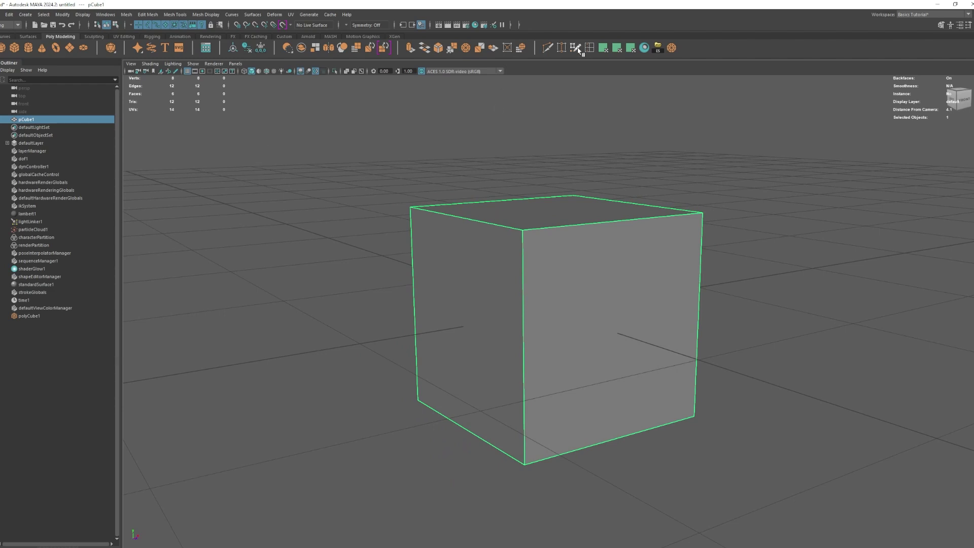
# Step: Insert three evenly spaced vertical edge loops in each direction through pCube1 and select two faces on its top
pyautogui.keyDown('shift'); pyautogui.moveTo(589, 177); pyautogui.dragTo(608, 213, button='right'); pyautogui.keyUp('shift')
pyautogui.click(611, 221)
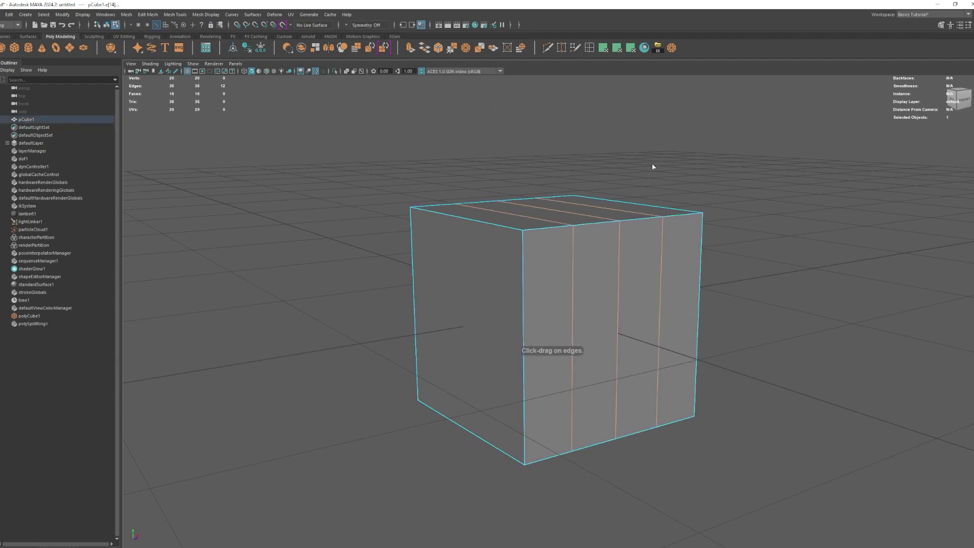
pyautogui.click(549, 222)
pyautogui.keyDown('alt'); pyautogui.moveTo(549, 222); pyautogui.dragTo(611, 222); pyautogui.keyUp('alt')
pyautogui.moveTo(647, 180); pyautogui.dragTo(647, 213, button='right')
pyautogui.click(563, 206)
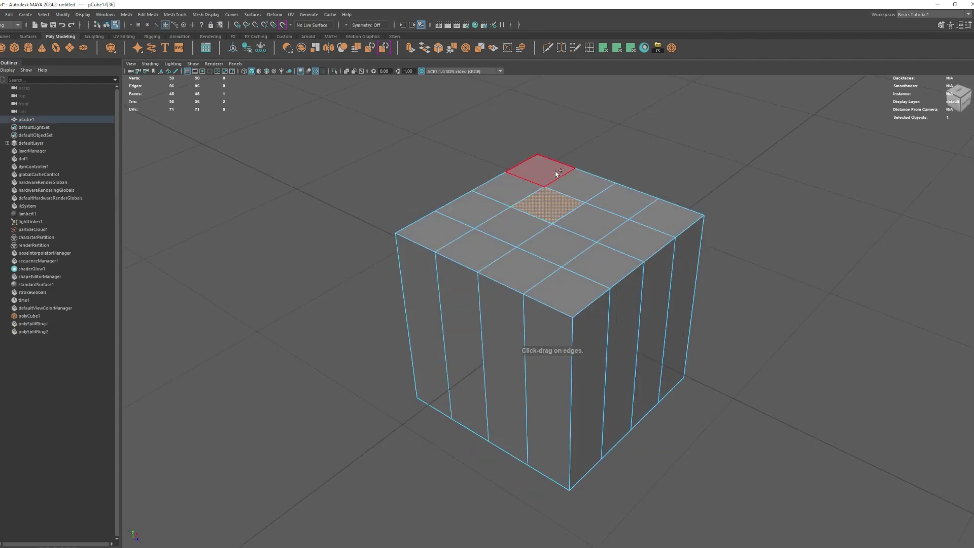
pyautogui.keyDown('shift'); pyautogui.click(596, 217); pyautogui.keyUp('shift')
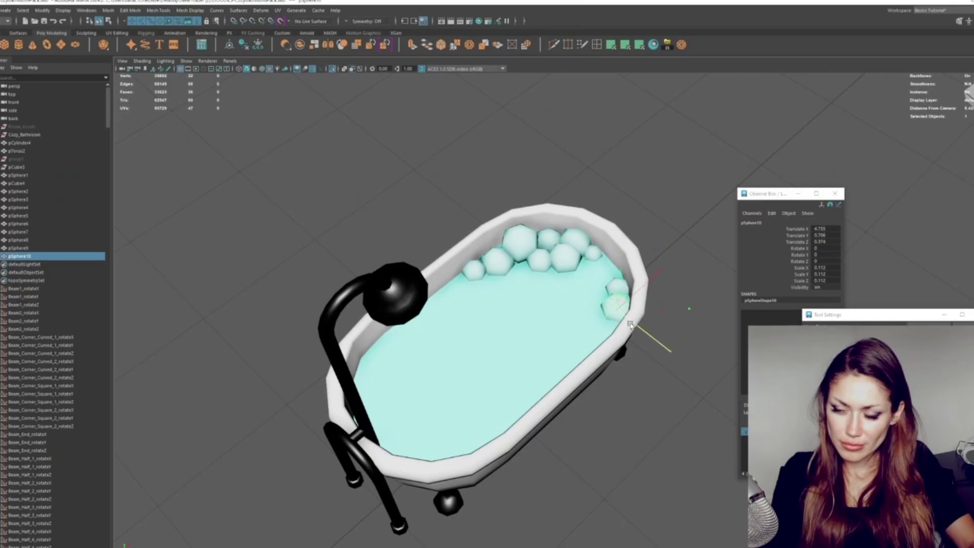
# Step: In the bathtub scene, duplicate the pSphere10 foam sphere, rotate the copy about 20° around Y and move it along the tub's inner rim
pyautogui.click(611, 299)
pyautogui.press('e')
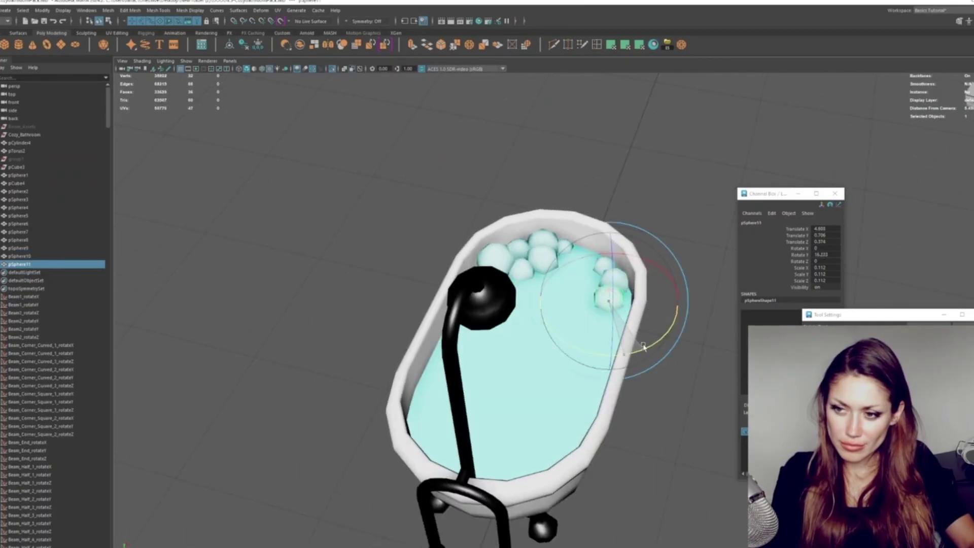
pyautogui.moveTo(626, 325); pyautogui.dragTo(639, 315)
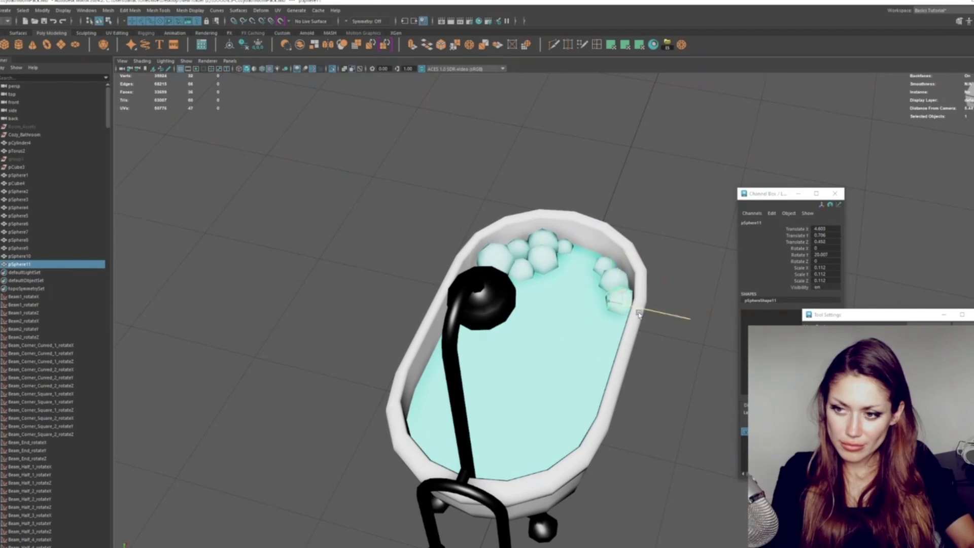
# Step: Scale the pSphere10 foam sphere uniformly to about 0.127 and duplicate a sphere for the next foam bubble
pyautogui.click(615, 286)
pyautogui.click(618, 287)
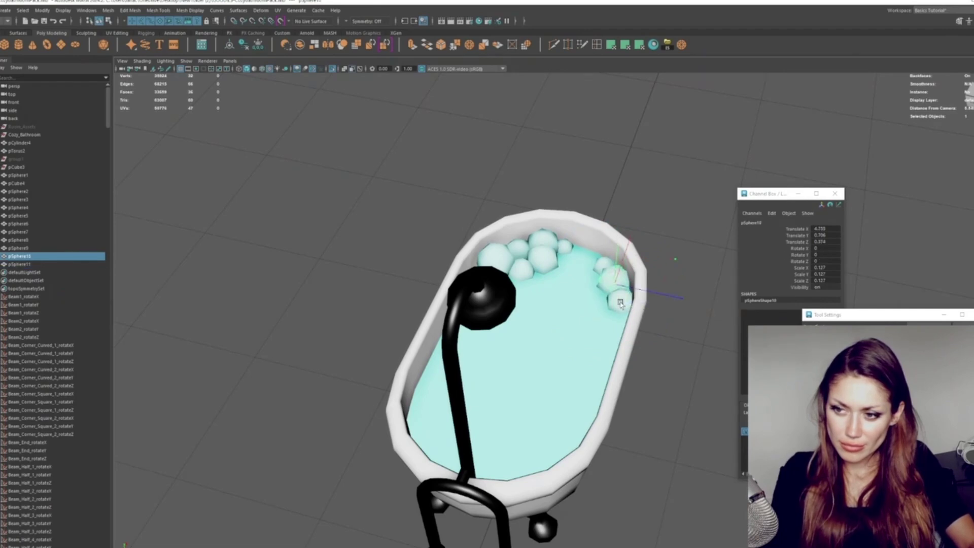
pyautogui.hotkey('ctrl', 'd')
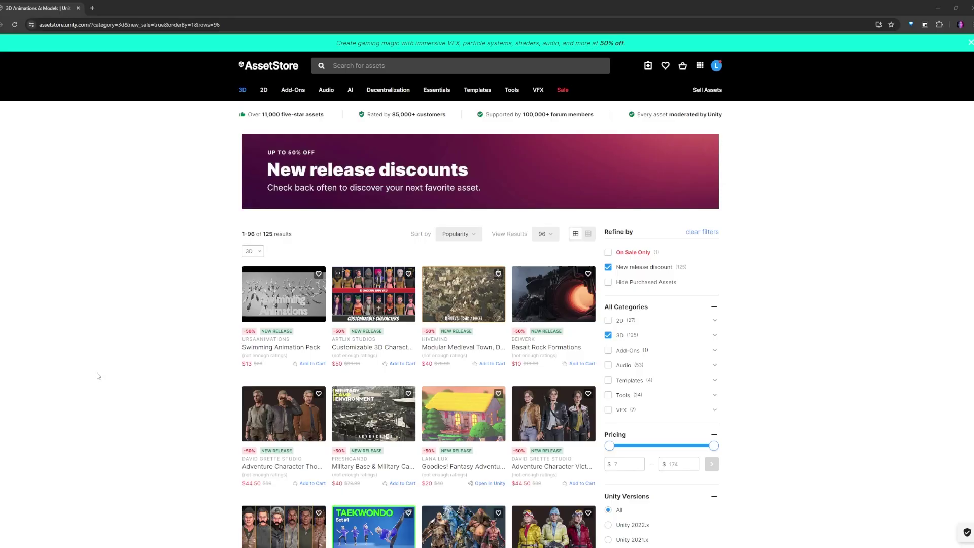
# Step: Switch to the Unity Asset Store and browse the 3D assets with new release discounts
pyautogui.scroll(-5, 142, 300)
pyautogui.scroll(-6, 145, 301)
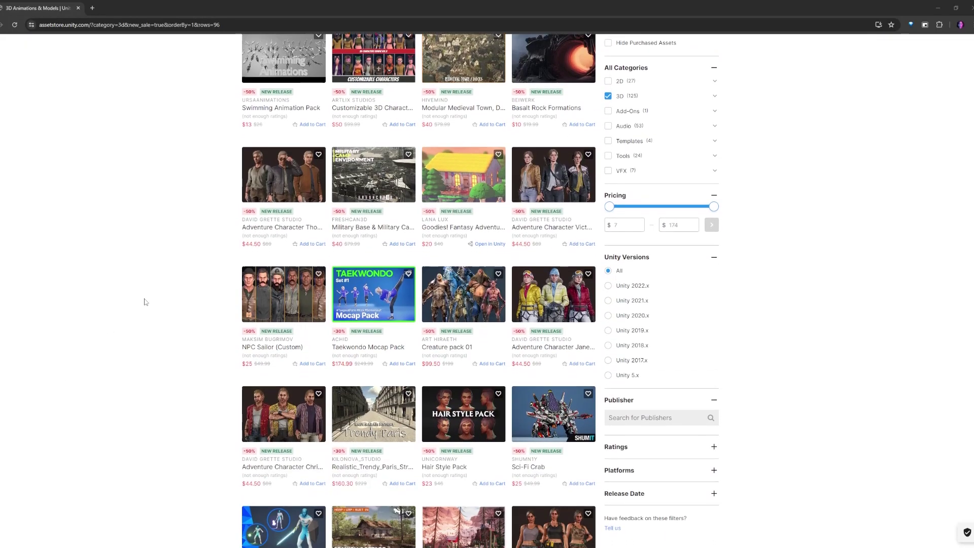
pyautogui.scroll(-6, 145, 302)
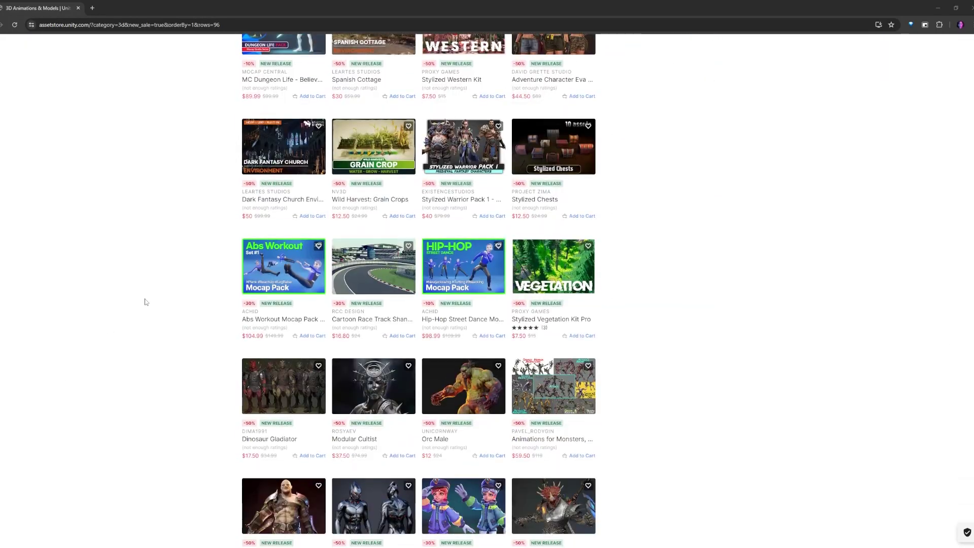
pyautogui.scroll(-5, 147, 302)
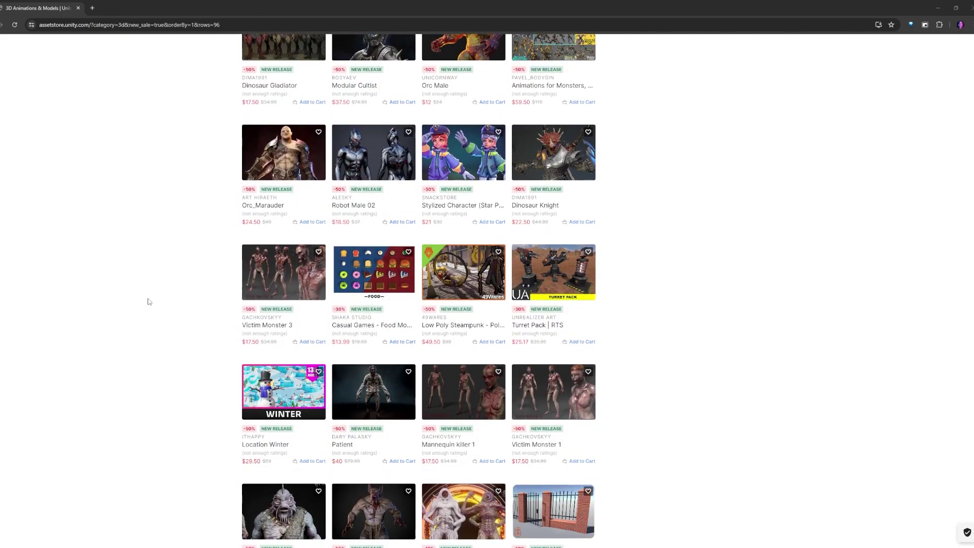
pyautogui.scroll(-6, 151, 302)
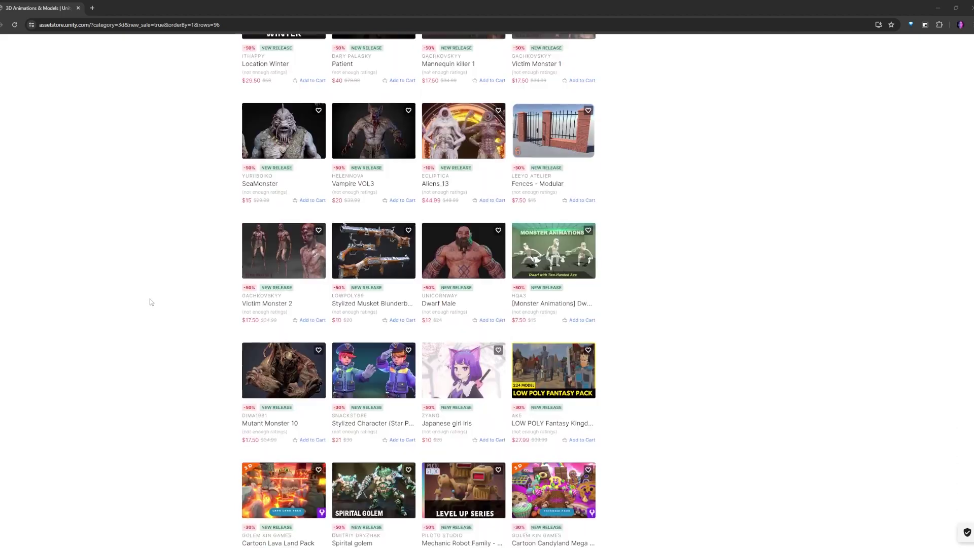
pyautogui.scroll(-4, 155, 303)
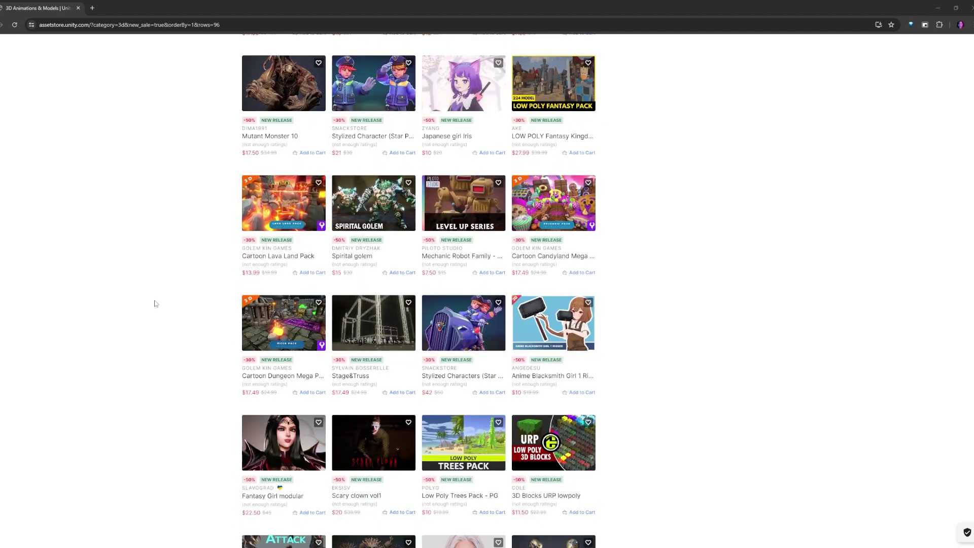
pyautogui.scroll(-7, 164, 305)
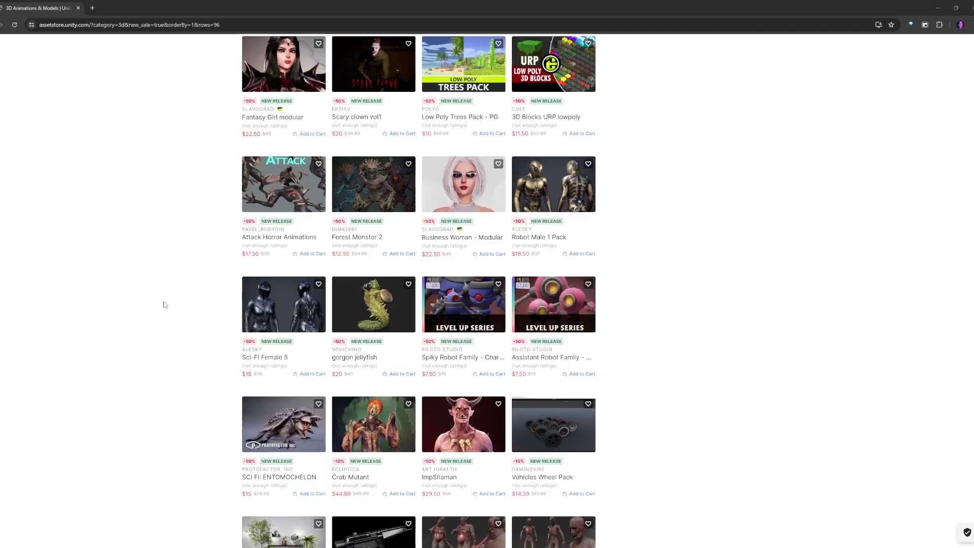
pyautogui.scroll(-7, 164, 305)
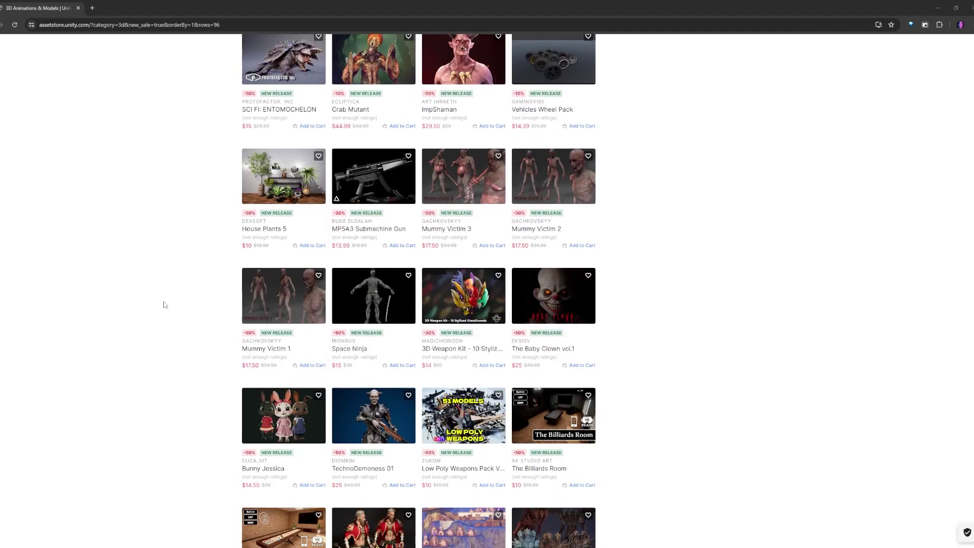
pyautogui.scroll(-1, 164, 305)
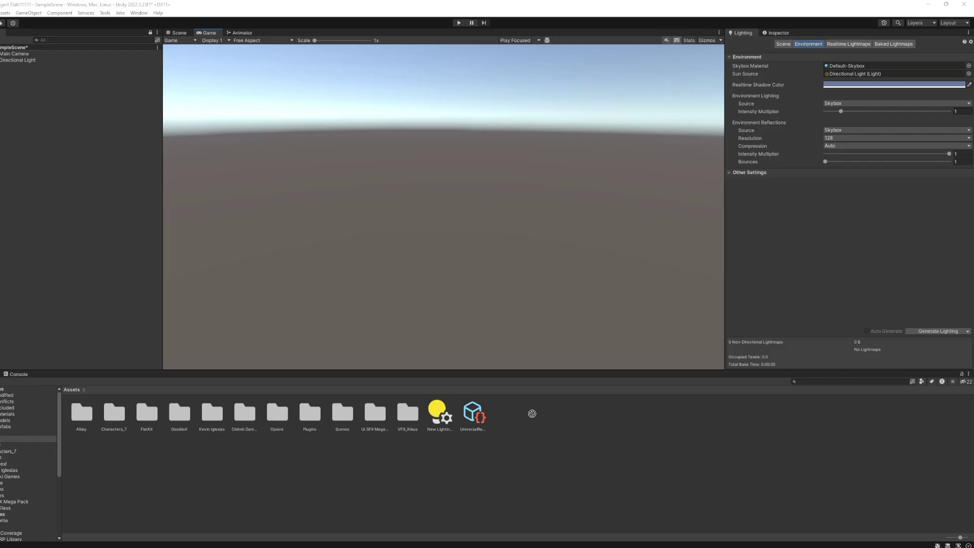
# Step: Switch to the Unity editor, import the Bath model into the Assets folder and add it to SampleScene
pyautogui.moveTo(533, 412)
pyautogui.mouseDown()
pyautogui.moveTo(498, 435)
pyautogui.moveTo(527, 428)
pyautogui.mouseUp()
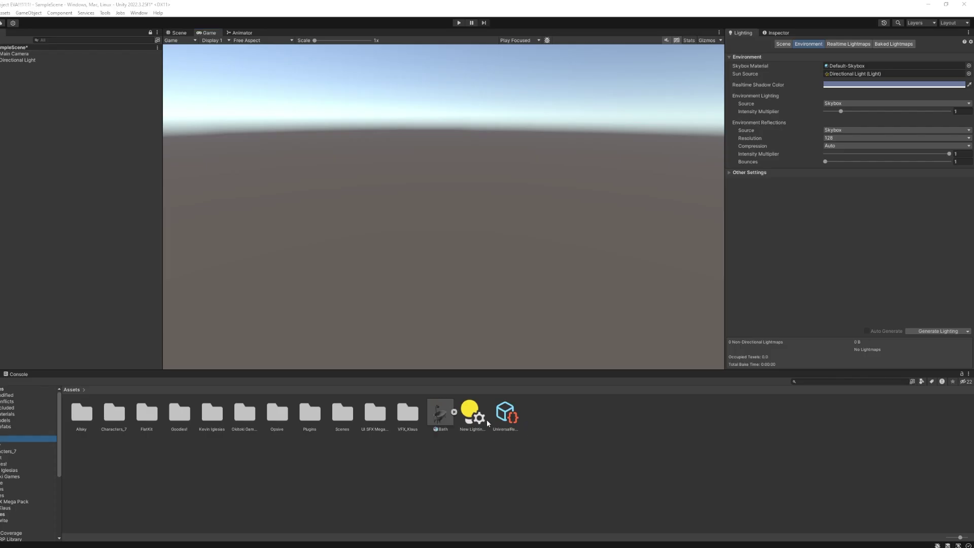
pyautogui.click(443, 417)
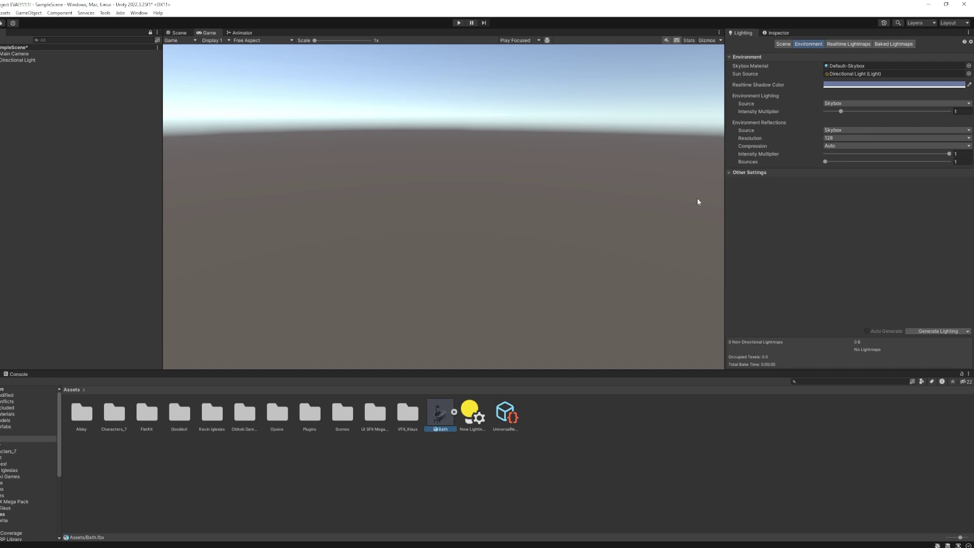
pyautogui.click(778, 33)
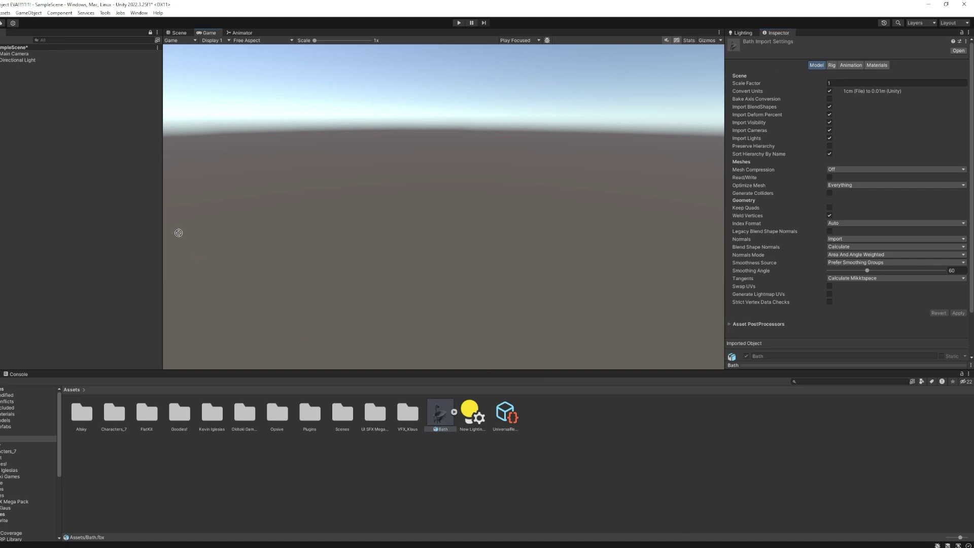
pyautogui.moveTo(179, 233); pyautogui.dragTo(110, 173)
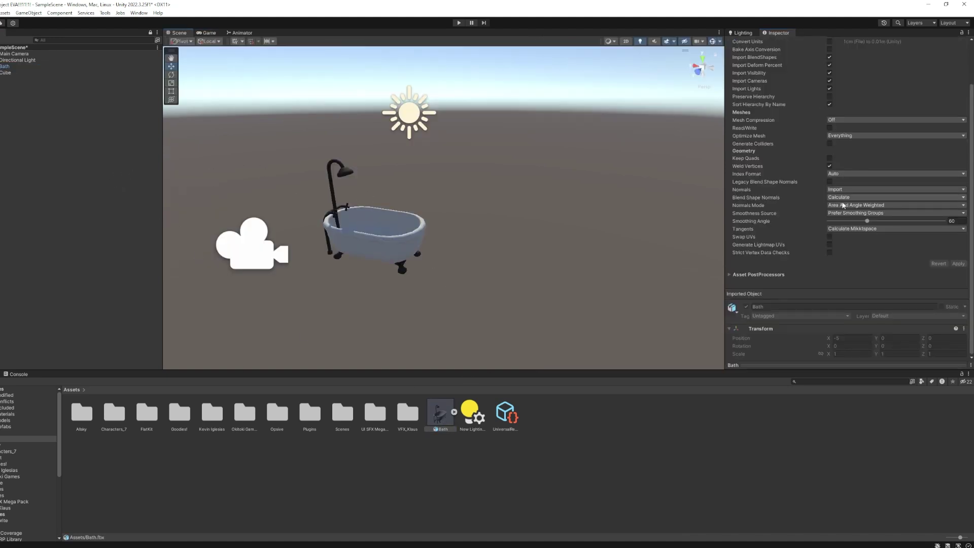
# Step: Review the Bath model's Rig, Animation and Materials import settings, disable Convert Units and apply the change
pyautogui.scroll(3, 841, 224)
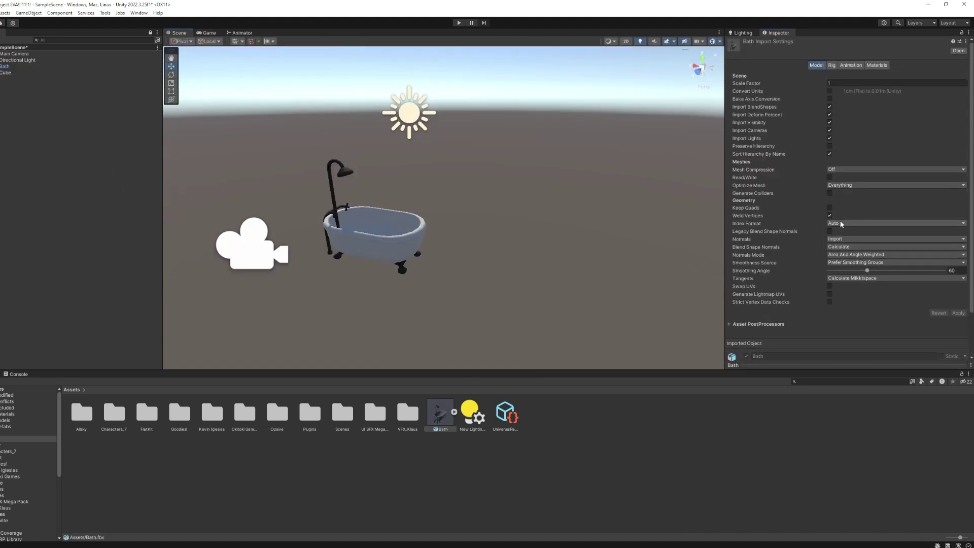
pyautogui.click(833, 65)
pyautogui.click(860, 66)
pyautogui.click(884, 66)
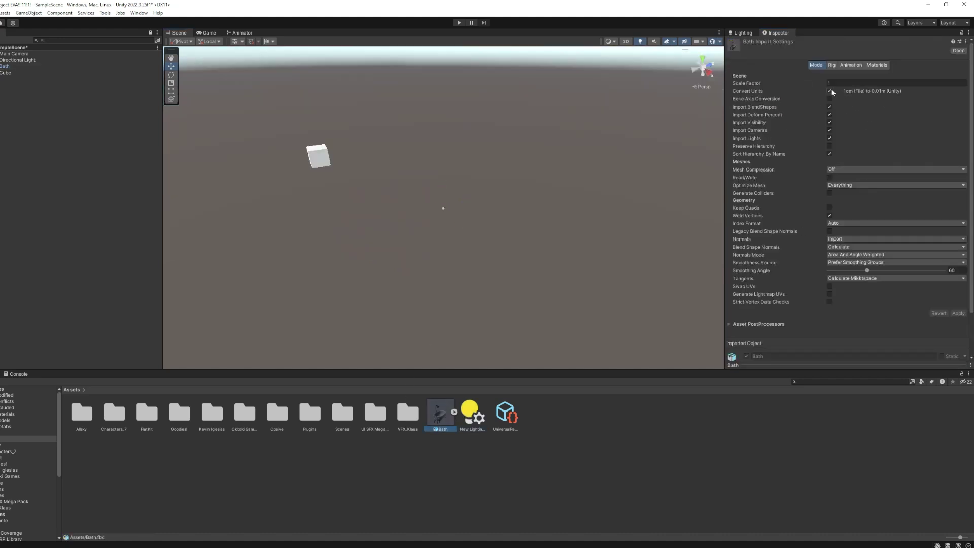
pyautogui.click(830, 90)
pyautogui.click(957, 313)
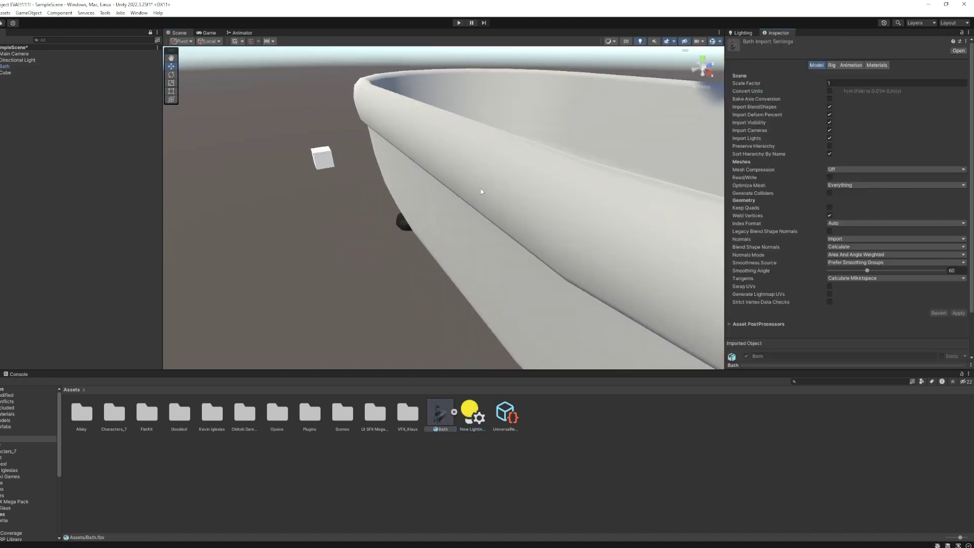
pyautogui.keyDown('alt'); pyautogui.moveTo(437, 184); pyautogui.dragTo(183, 206); pyautogui.keyUp('alt')
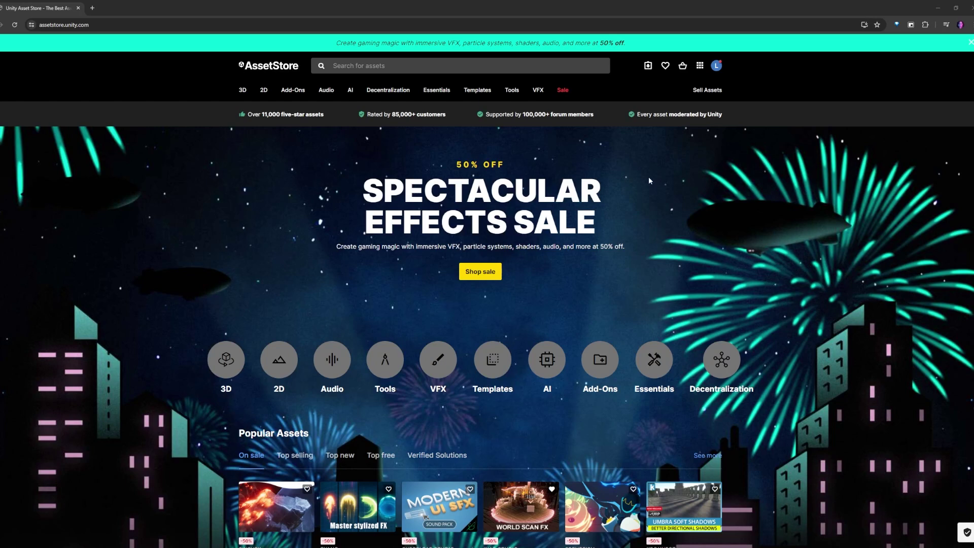
# Step: Go from the owned Asset Store assets to Unity's Package Manager and import the full AllSky - 220+ Sky / Skybox Set package
pyautogui.click(648, 66)
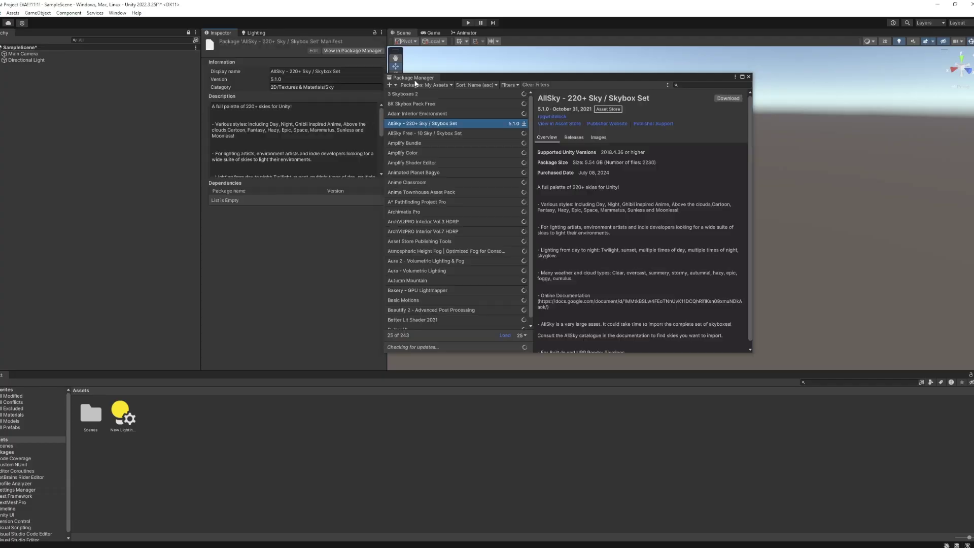
pyautogui.click(414, 84)
pyautogui.click(411, 93)
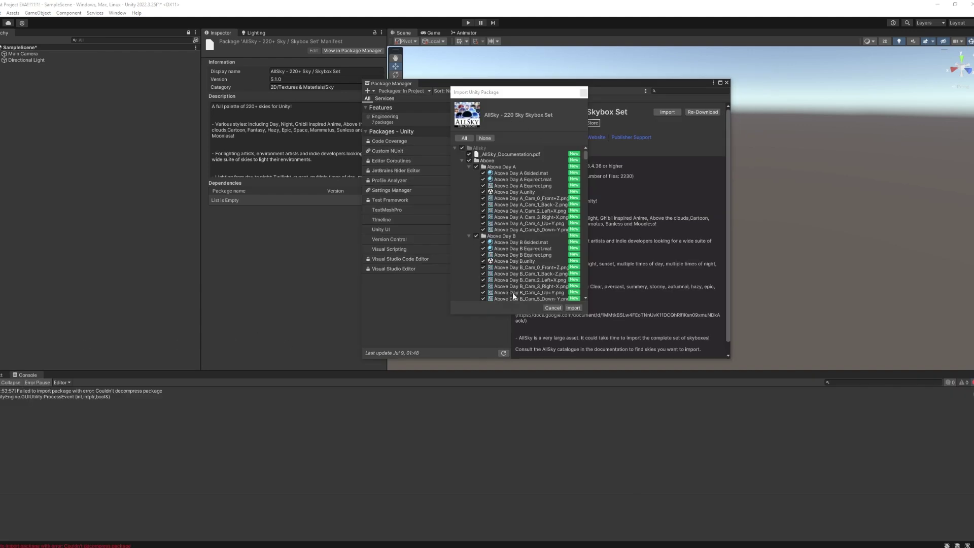
pyautogui.scroll(-10, 543, 215)
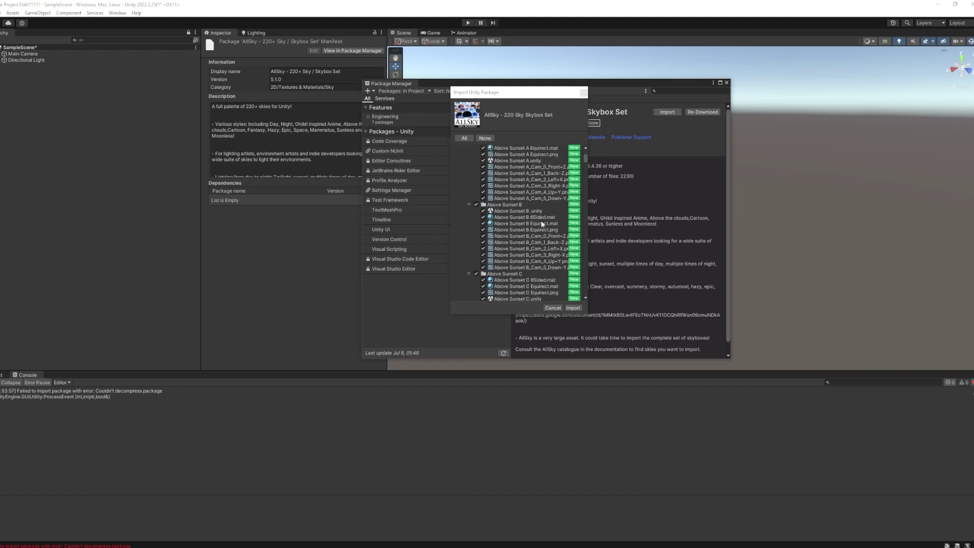
pyautogui.click(577, 310)
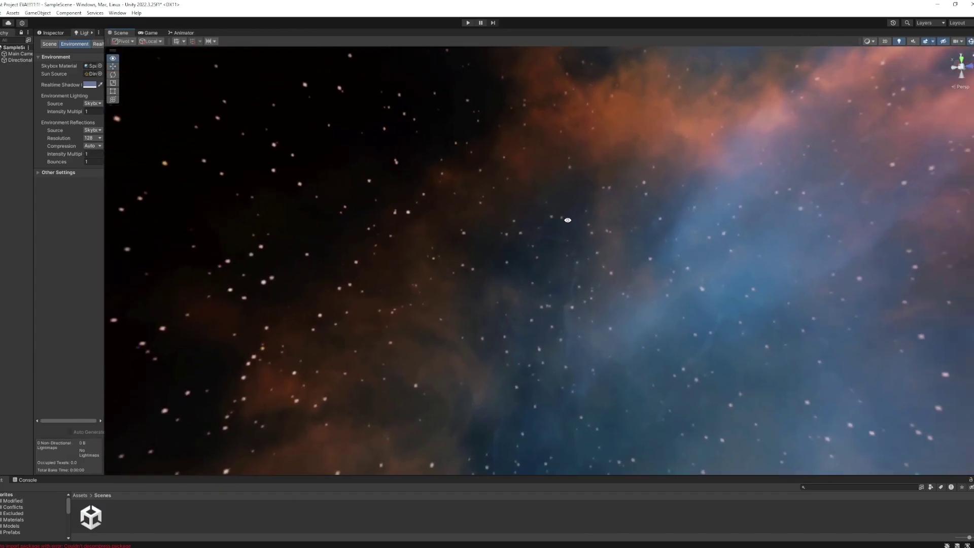
# Step: Look around the space skybox in the Scene view and browse the AllSky preview images on its Asset Store page
pyautogui.moveTo(568, 219); pyautogui.dragTo(771, 341, button='right')
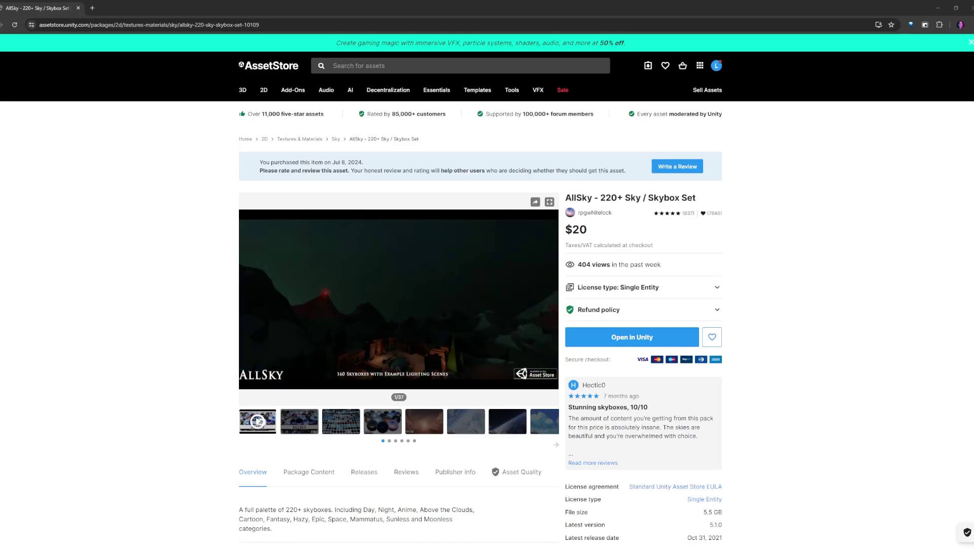
pyautogui.click(400, 425)
pyautogui.click(423, 428)
pyautogui.click(456, 428)
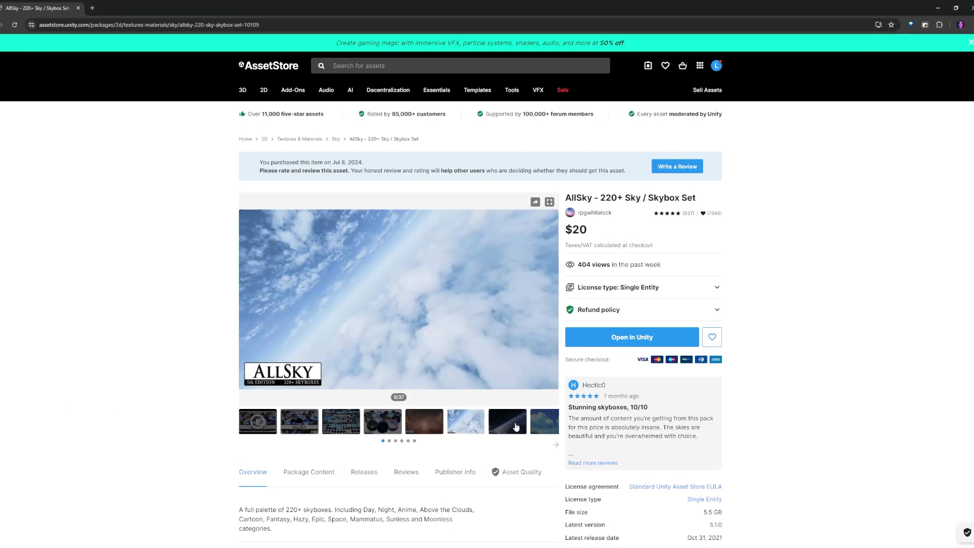
pyautogui.click(516, 427)
pyautogui.click(542, 426)
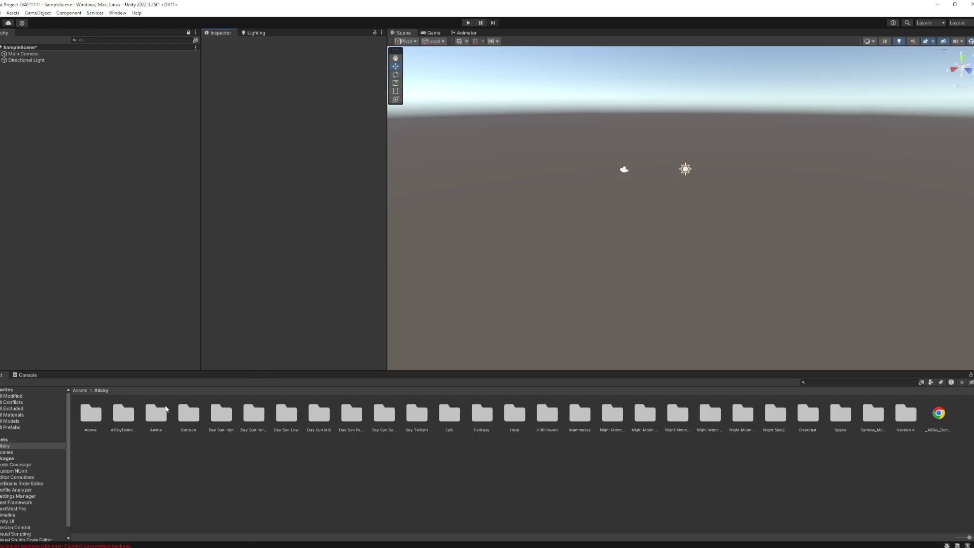
# Step: In the Unity editor's lighting environment settings, replace the Default-Skybox material with one of the imported AllSky skyboxes
pyautogui.click(255, 32)
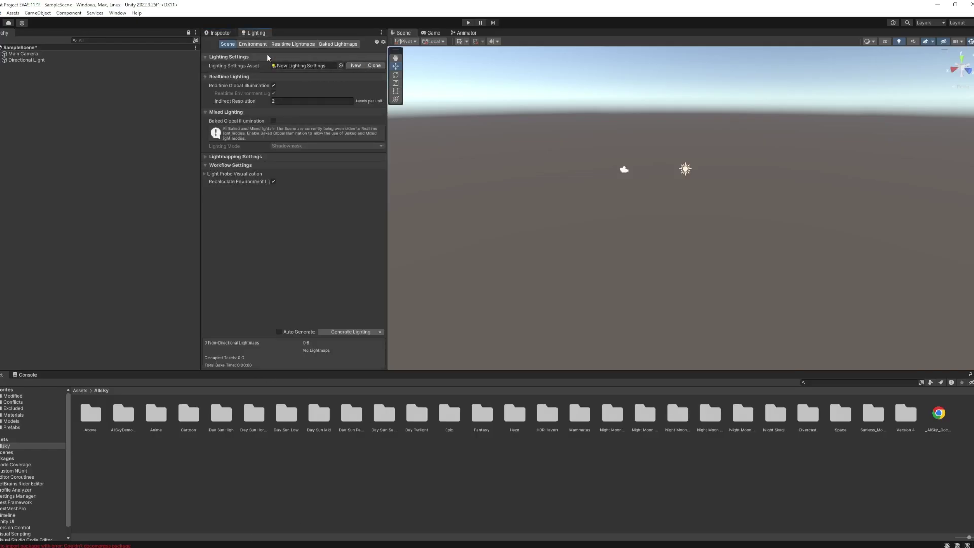
pyautogui.click(258, 44)
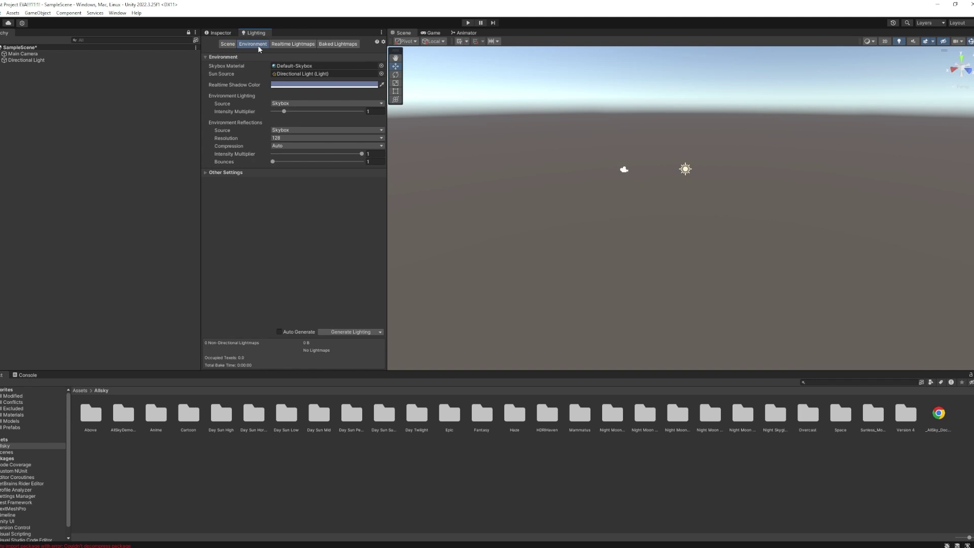
pyautogui.click(381, 66)
pyautogui.scroll(5, 467, 203)
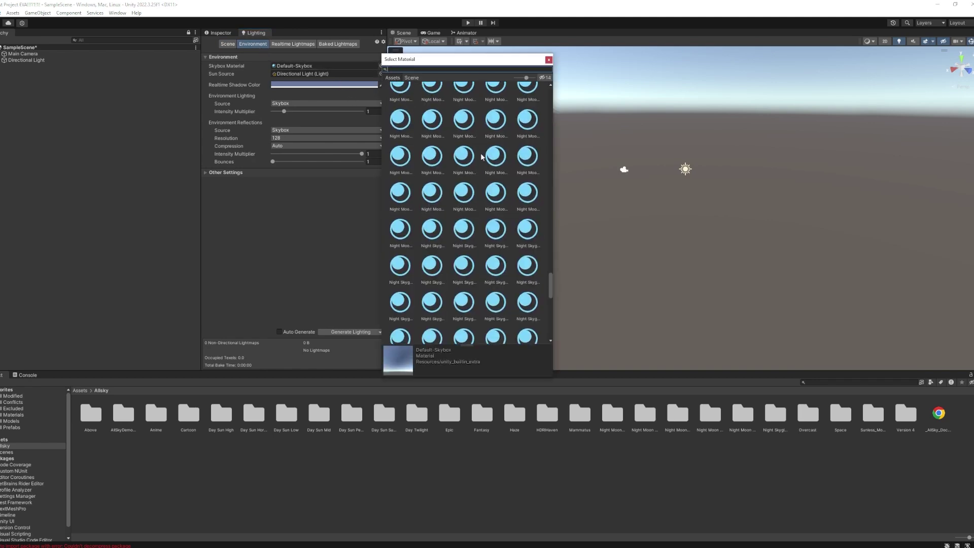
pyautogui.scroll(-1, 467, 202)
pyautogui.doubleClick(486, 152)
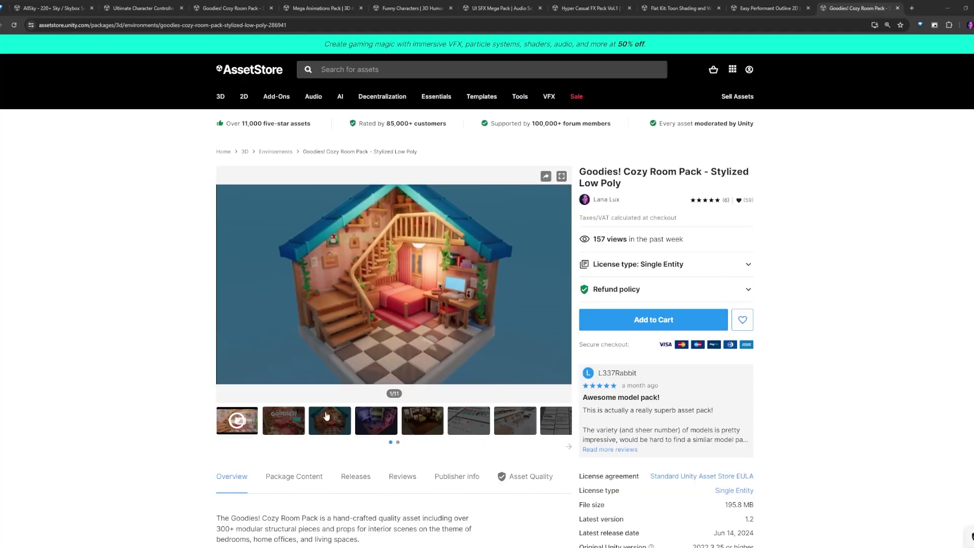
# Step: Look over the Goodies! Cozy Room Pack - Stylized Low Poly page on the Unity Asset Store
pyautogui.click(362, 475)
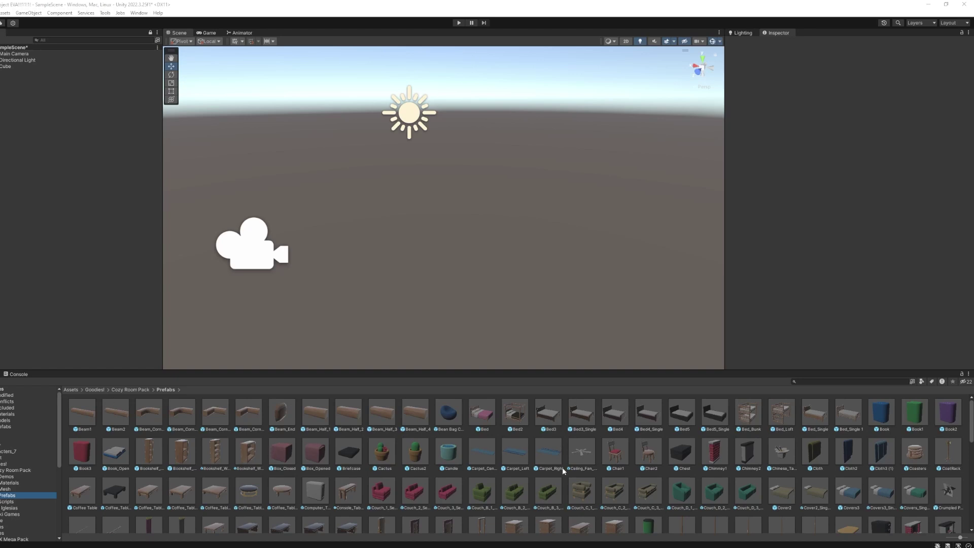
# Step: Place the Bed, Chair1 and Bed_Single prefabs from the Cozy Room Pack into the scene
pyautogui.moveTo(481, 413); pyautogui.dragTo(98, 190)
pyautogui.press('f')
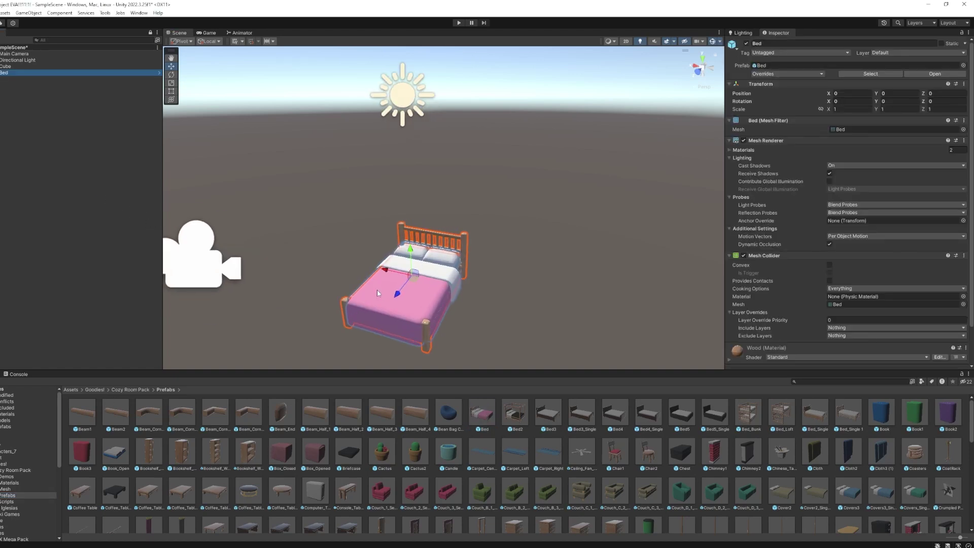
pyautogui.scroll(-3, 548, 265)
pyautogui.moveTo(614, 451); pyautogui.dragTo(362, 238)
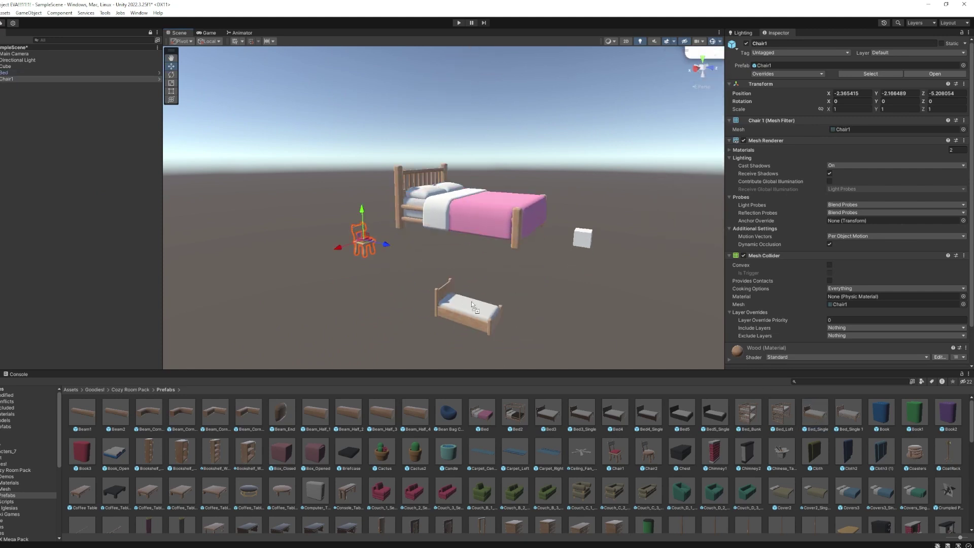
pyautogui.moveTo(471, 301); pyautogui.dragTo(471, 304)
# Step: Add the Couch_B_1_seater, Couch_B_2_seater, Couch_D_1_Seater and Couch_C_2_Seater prefabs and move Couch_C_2_Seater away from the bed
pyautogui.scroll(-3, 506, 495)
pyautogui.moveTo(483, 403); pyautogui.dragTo(323, 303)
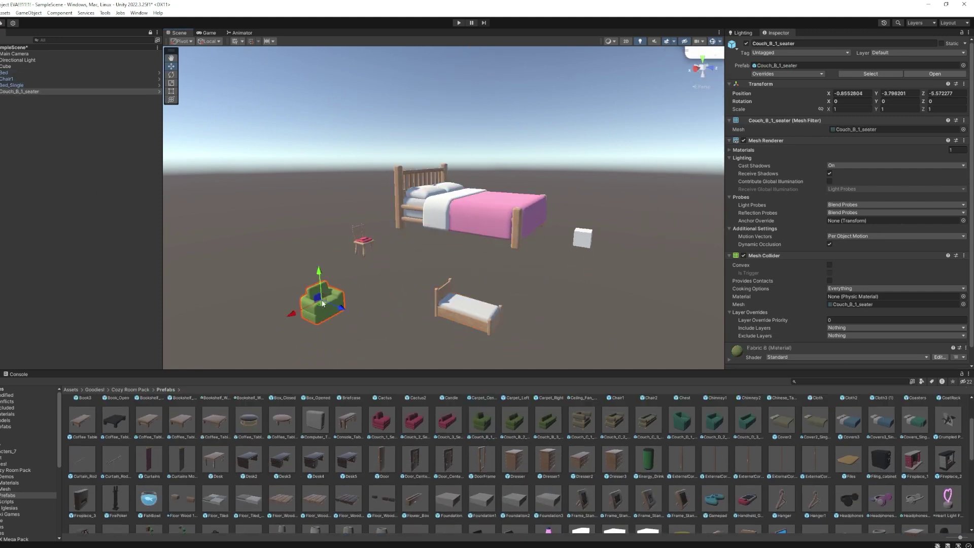
pyautogui.moveTo(516, 437); pyautogui.dragTo(558, 315)
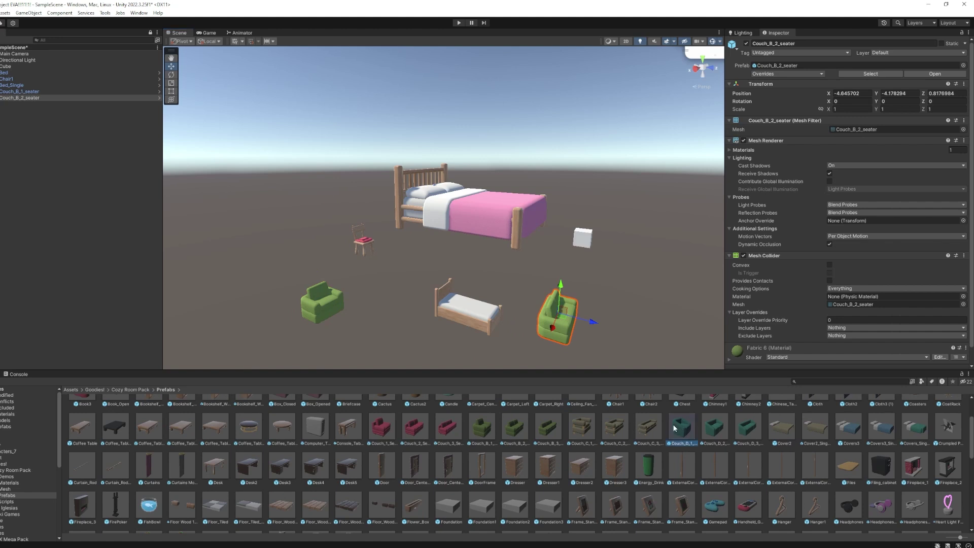
pyautogui.moveTo(675, 428); pyautogui.dragTo(389, 332)
pyautogui.moveTo(614, 435); pyautogui.dragTo(102, 232)
pyautogui.keyDown('alt'); pyautogui.moveTo(355, 284); pyautogui.dragTo(417, 288); pyautogui.keyUp('alt')
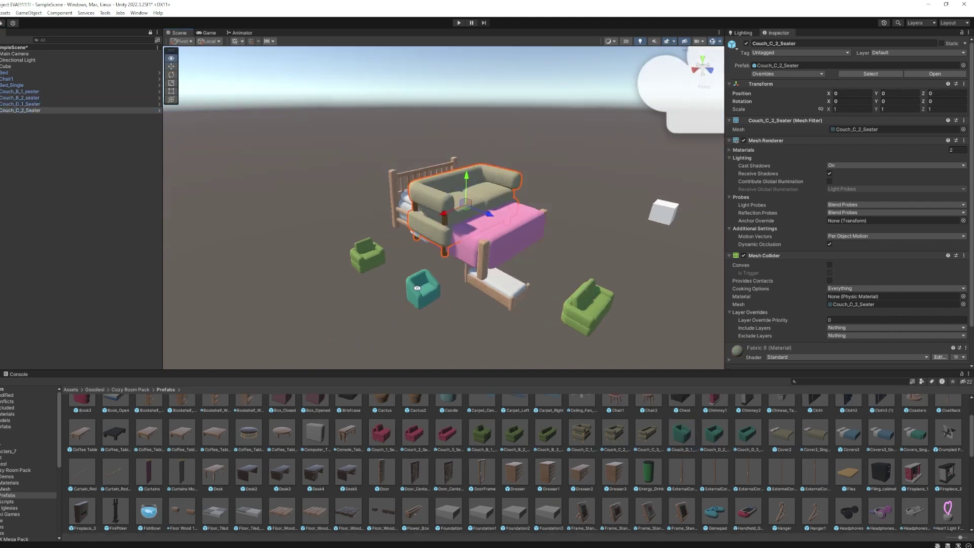
pyautogui.moveTo(465, 206); pyautogui.dragTo(327, 251)
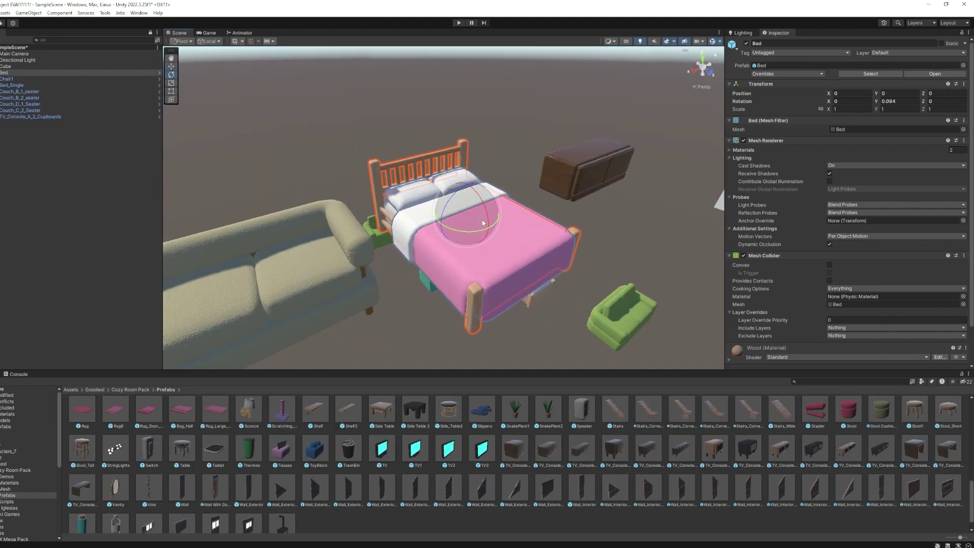
# Step: Try rotating the double bed about its vertical axis and undo the rotation
pyautogui.moveTo(479, 218)
pyautogui.mouseDown()
pyautogui.moveTo(493, 225)
pyautogui.moveTo(479, 212)
pyautogui.mouseUp()
pyautogui.hotkey('ctrl', 'z')
pyautogui.press('r')
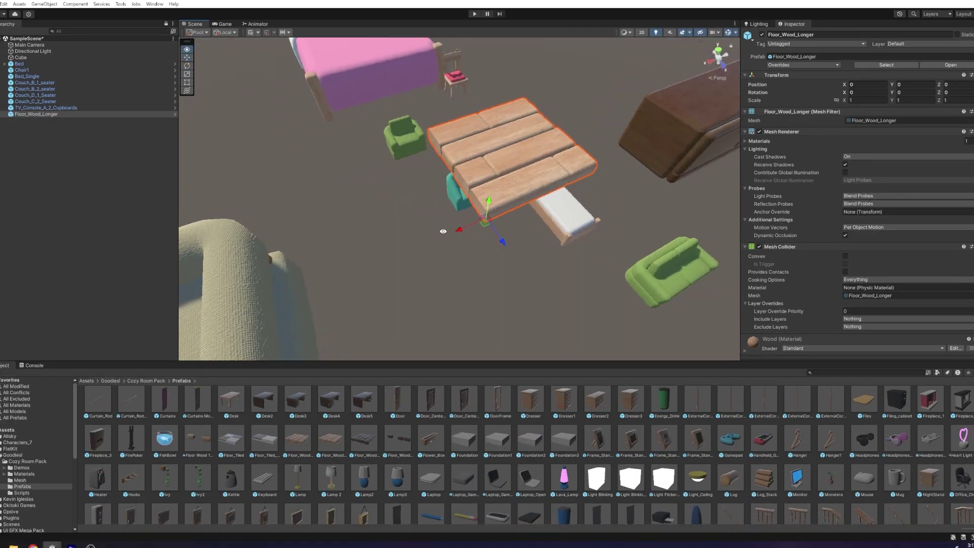
# Step: Duplicate the Floor_Wood_Longer tile along the X axis to form a row of three, with one copy at X 1
pyautogui.scroll(2, 458, 236)
pyautogui.moveTo(448, 245); pyautogui.dragTo(319, 283)
pyautogui.hotkey('ctrl', 'd')
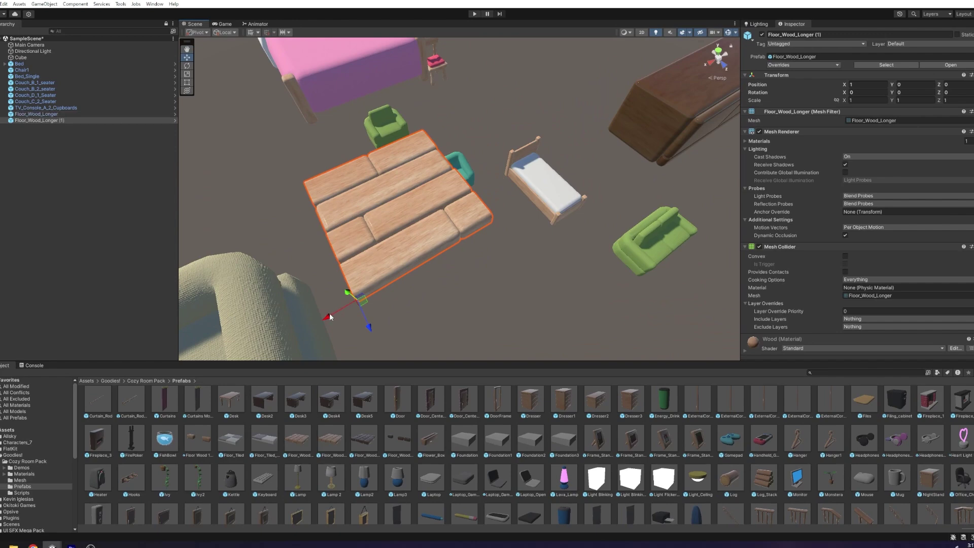
pyautogui.moveTo(327, 317); pyautogui.dragTo(567, 197)
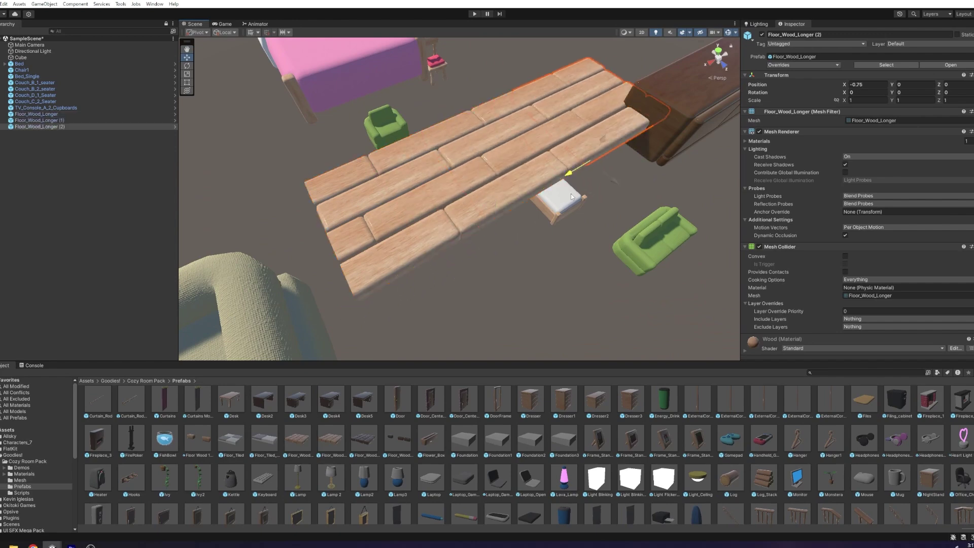
# Step: Select all three wooden floor tiles and try moving them together along the Z axis
pyautogui.keyDown('shift'); pyautogui.click(531, 176); pyautogui.keyUp('shift')
pyautogui.keyDown('shift'); pyautogui.click(491, 169); pyautogui.keyUp('shift')
pyautogui.scroll(-3, 491, 168)
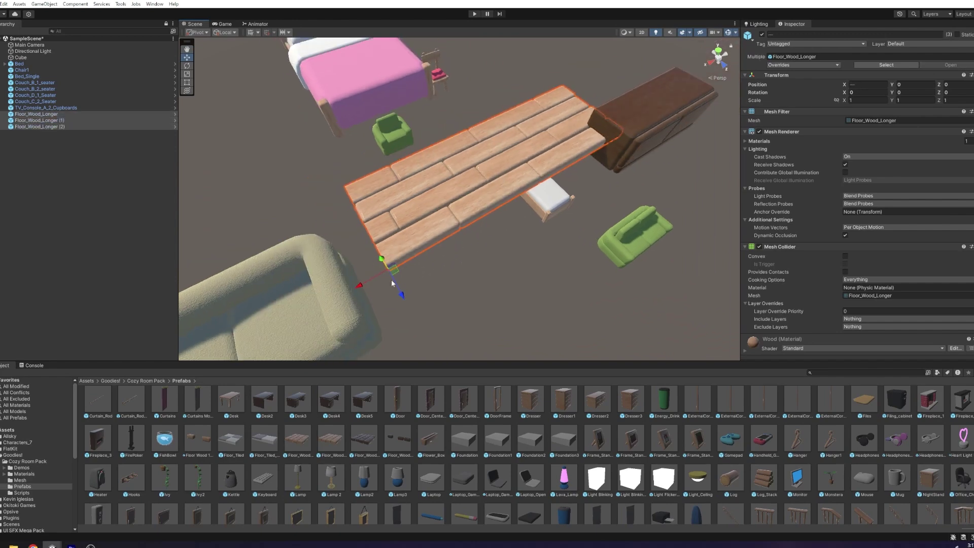
pyautogui.moveTo(385, 265); pyautogui.dragTo(407, 291)
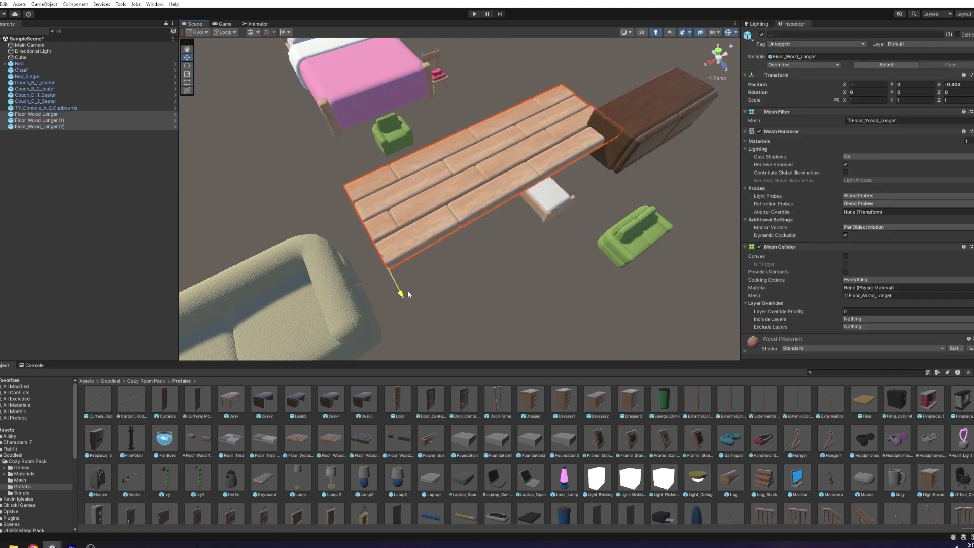
# Step: Duplicate the floor tile located at X 1 and extend the row by setting the copy's X position to 2
pyautogui.click(406, 229)
pyautogui.hotkey('ctrl', 'd')
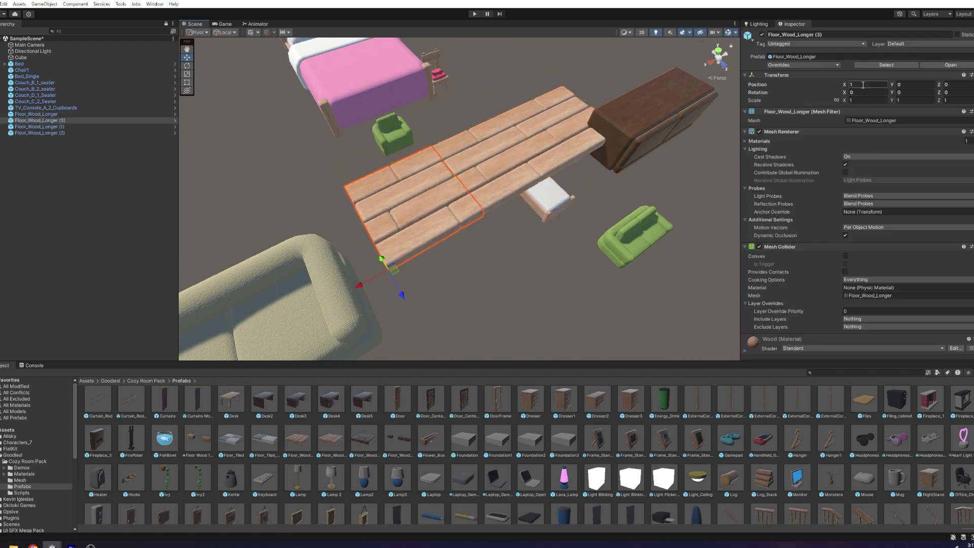
pyautogui.click(862, 84)
pyautogui.write('2')
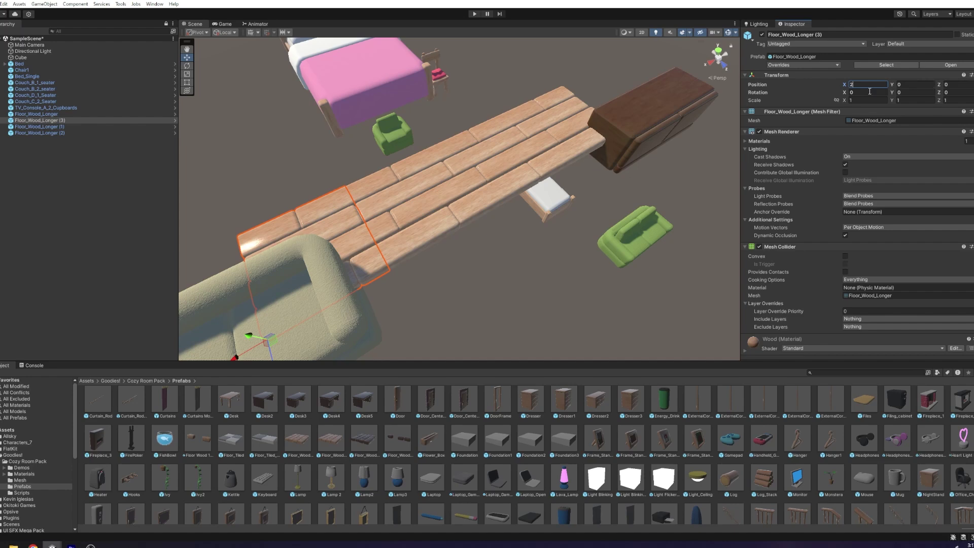
pyautogui.press('BackSpace')
pyautogui.write('12')
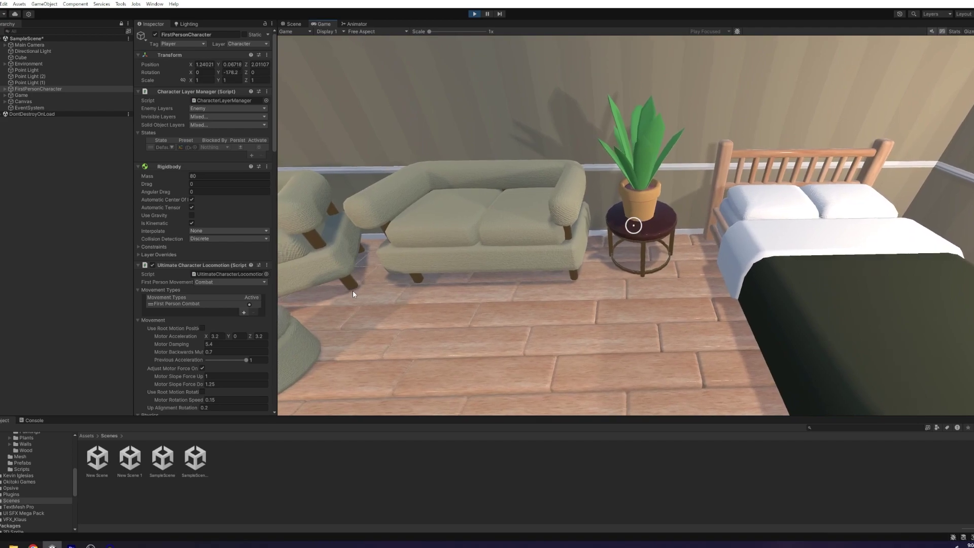
# Step: Walk the first-person character through the furnished room in Play mode, examining the couches, TV, bed, floor lamp and desk
pyautogui.press('w')
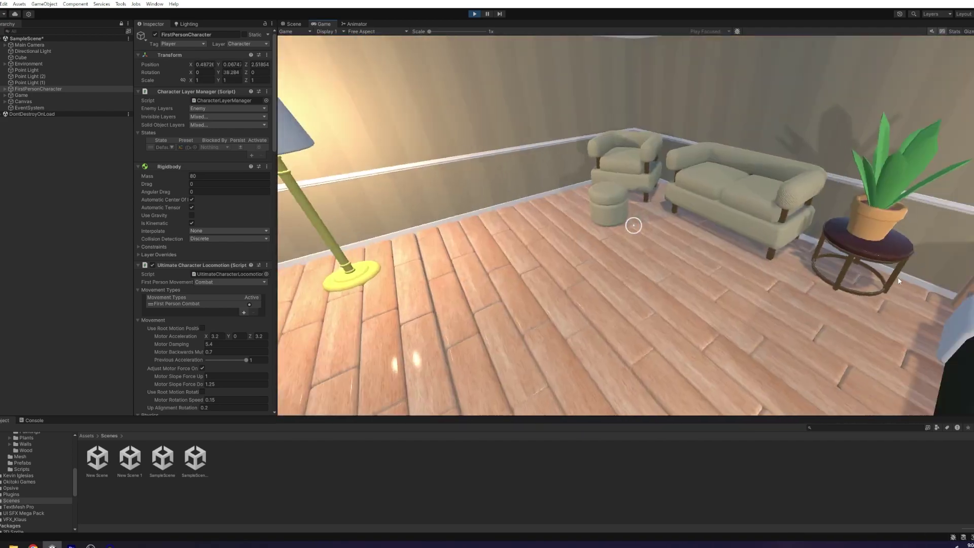
pyautogui.press('w')
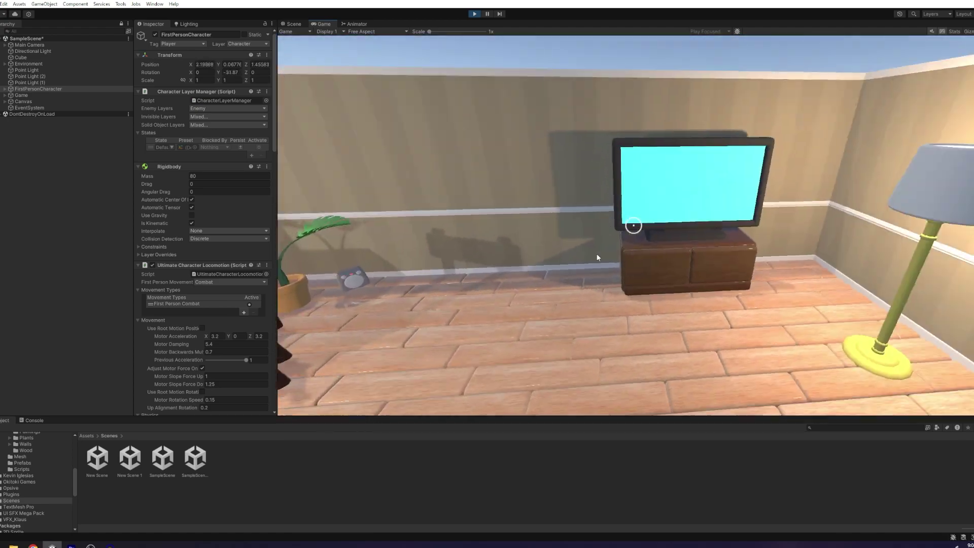
pyautogui.press('w')
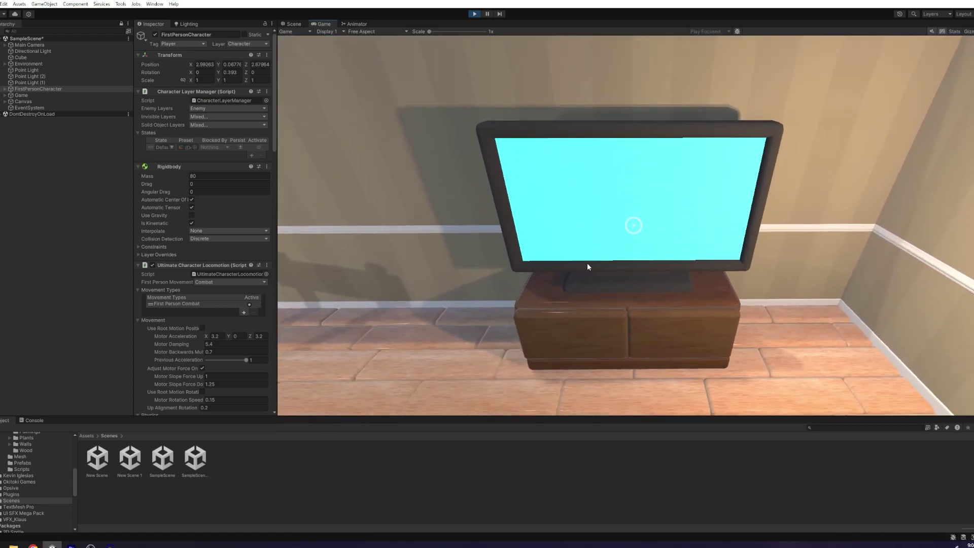
pyautogui.press('s')
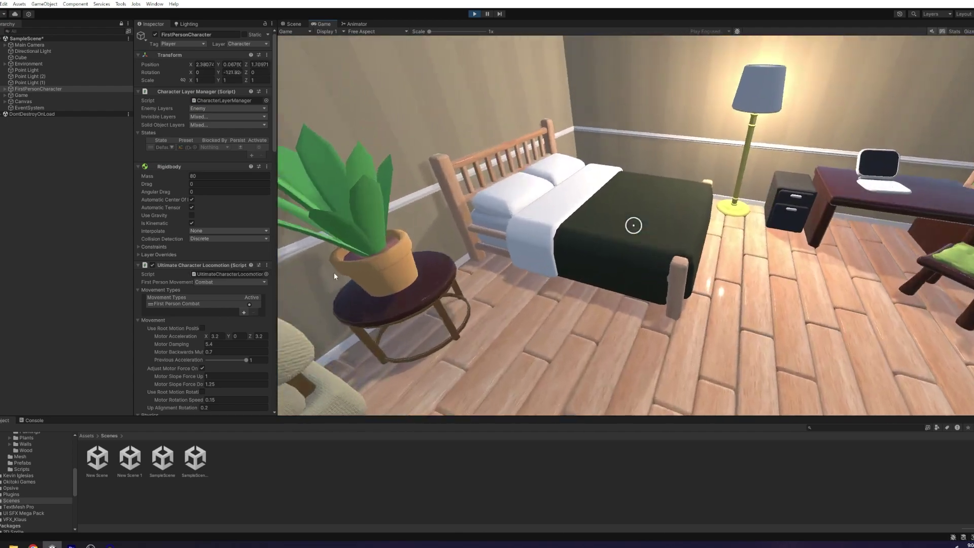
pyautogui.press('w')
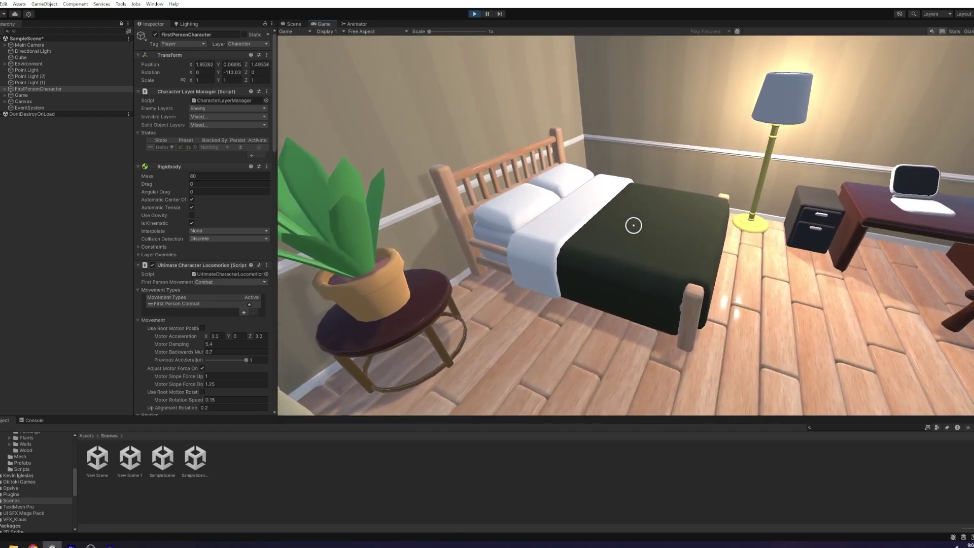
pyautogui.press('s')
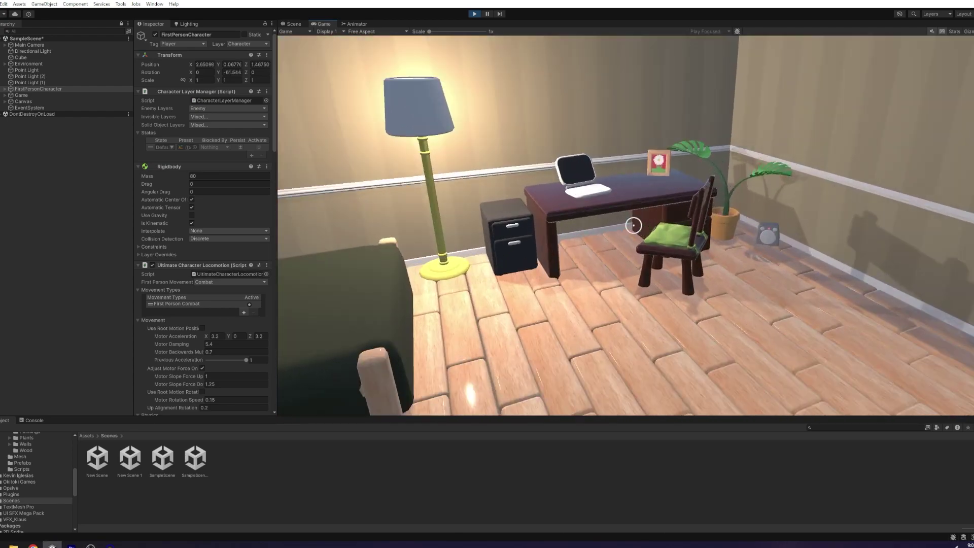
pyautogui.press('w')
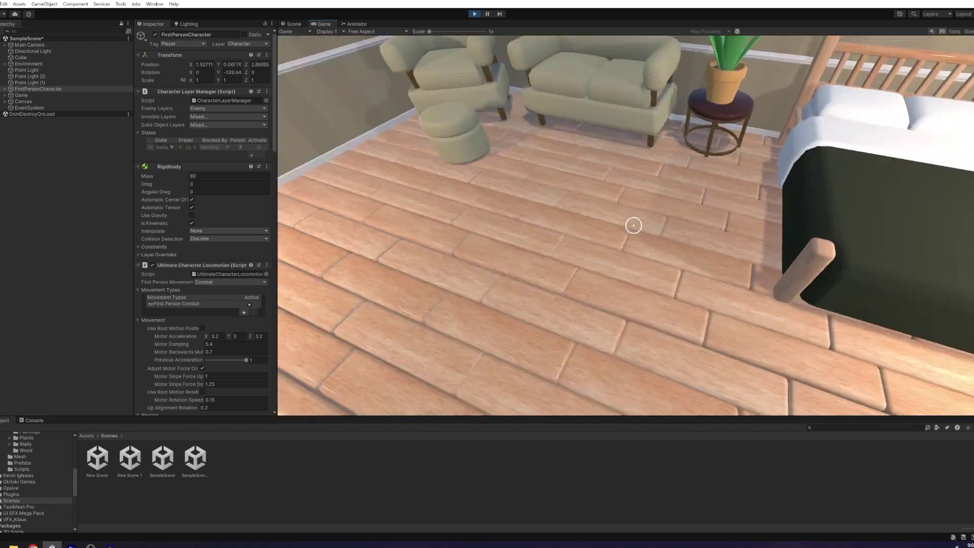
pyautogui.press('a')
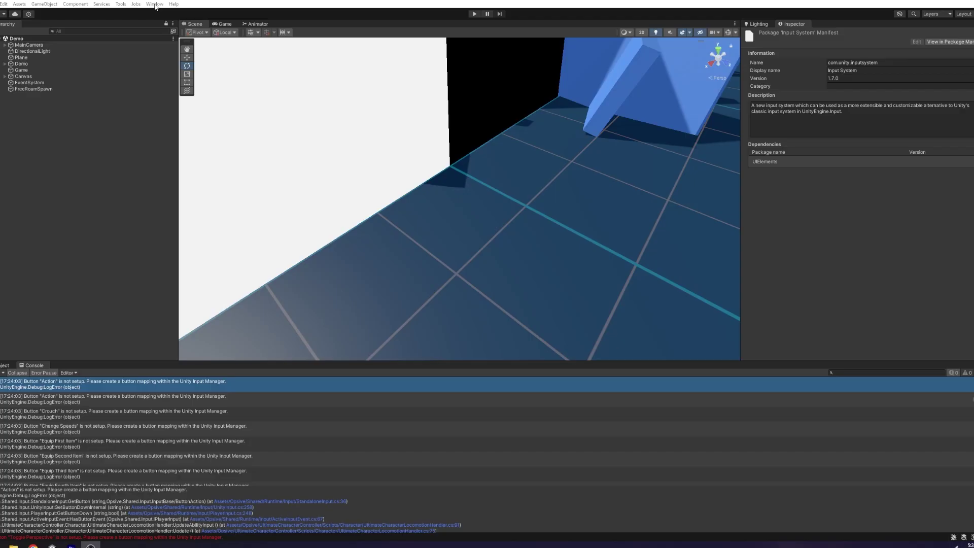
# Step: Install the Input System 1.7.0 package from the Unity Registry through the Package Manager
pyautogui.click(154, 3)
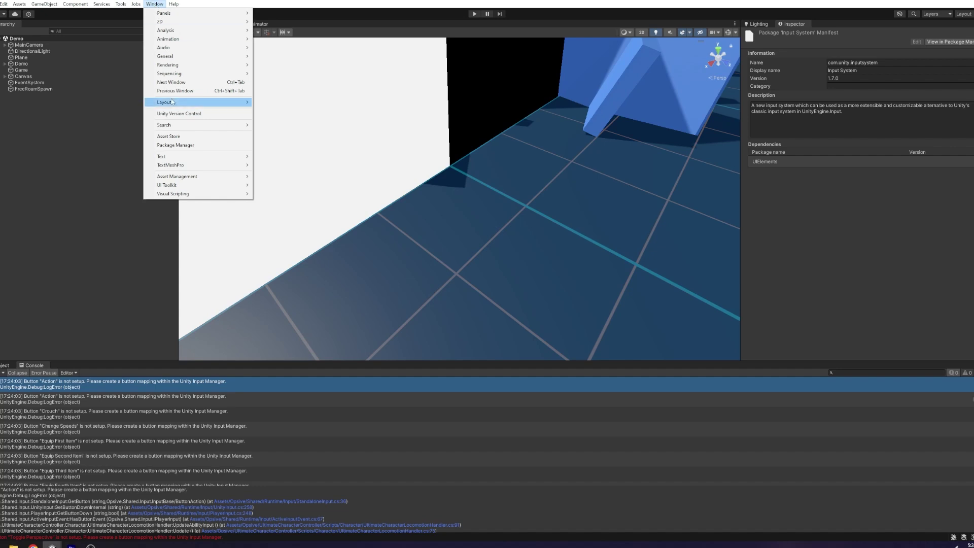
pyautogui.click(177, 145)
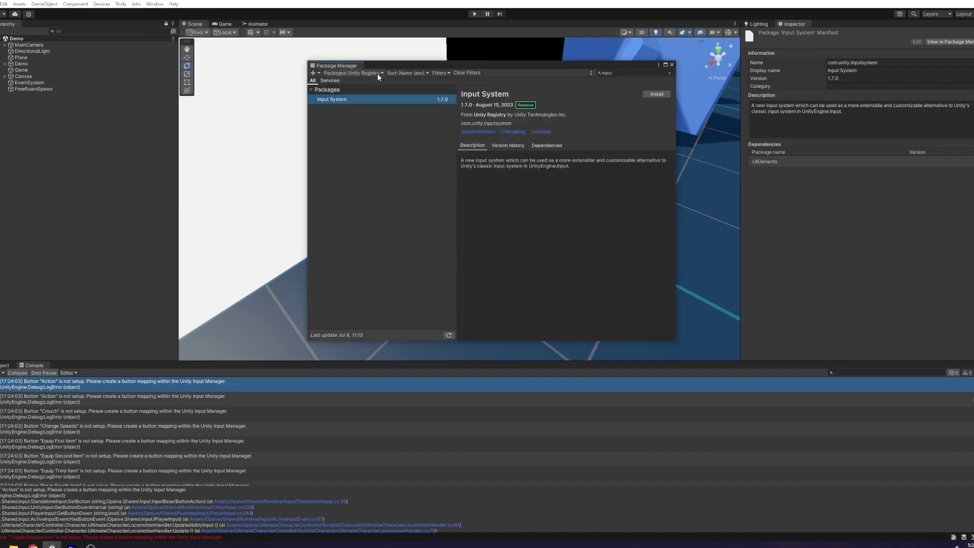
pyautogui.click(363, 74)
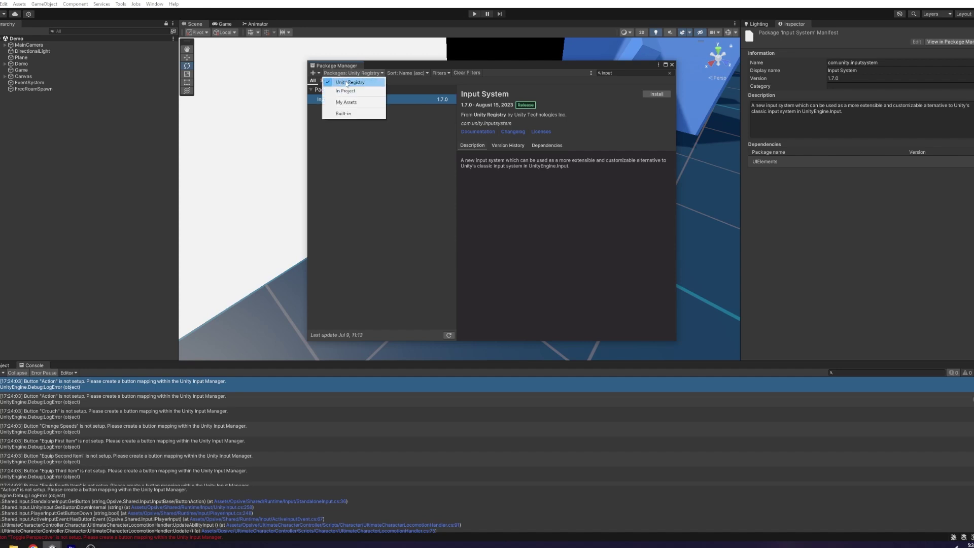
pyautogui.click(340, 92)
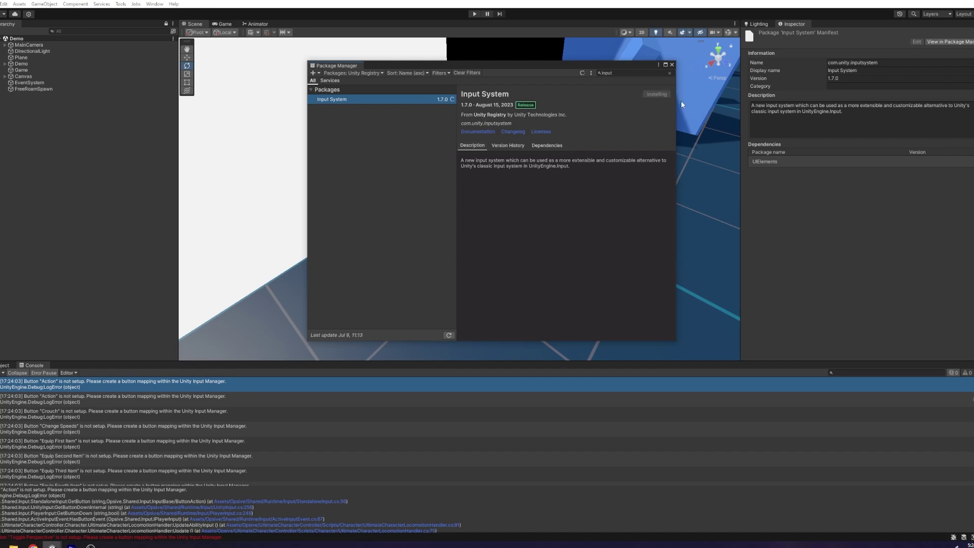
pyautogui.click(509, 292)
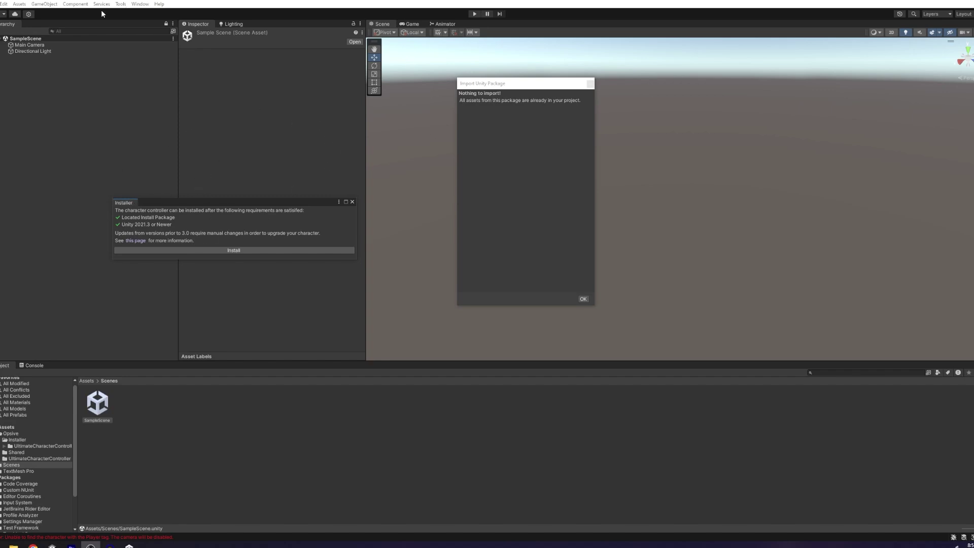
# Step: Open the Opsive Ultimate Character Controller installer and install the character controller
pyautogui.click(121, 4)
pyautogui.moveTo(133, 12)
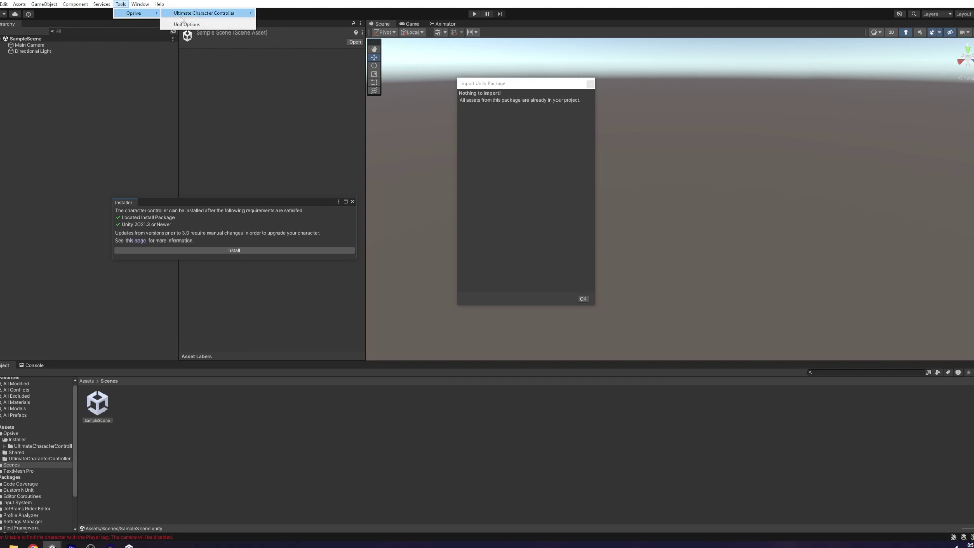
pyautogui.moveTo(218, 14)
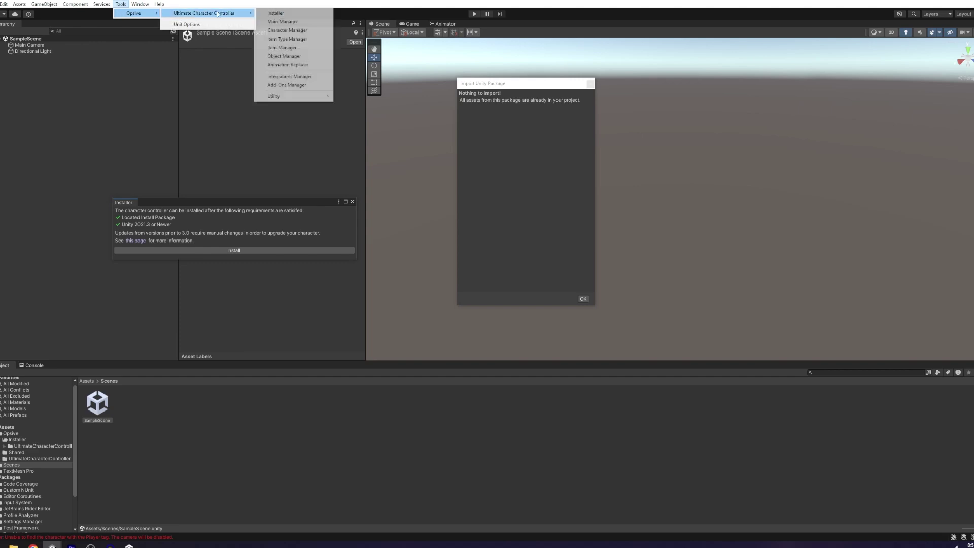
pyautogui.click(277, 14)
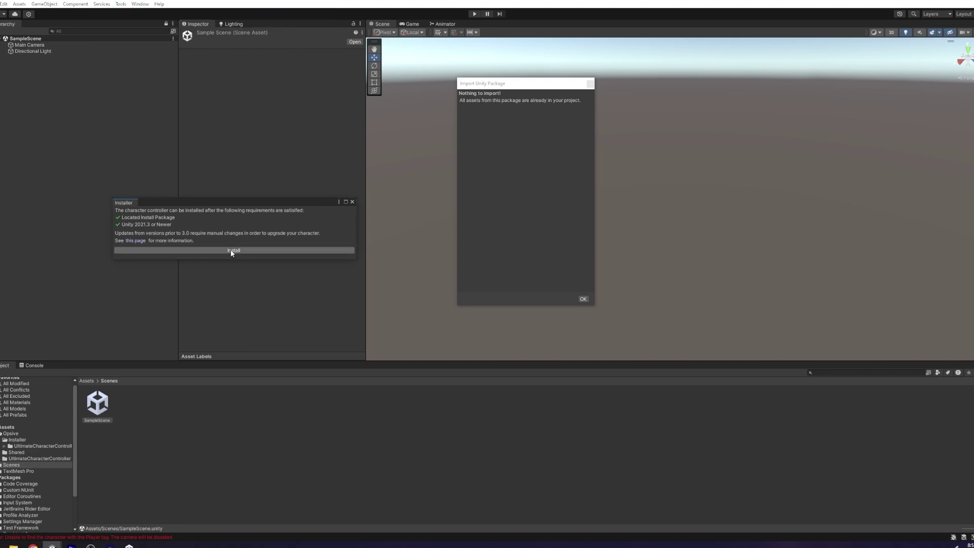
pyautogui.click(231, 248)
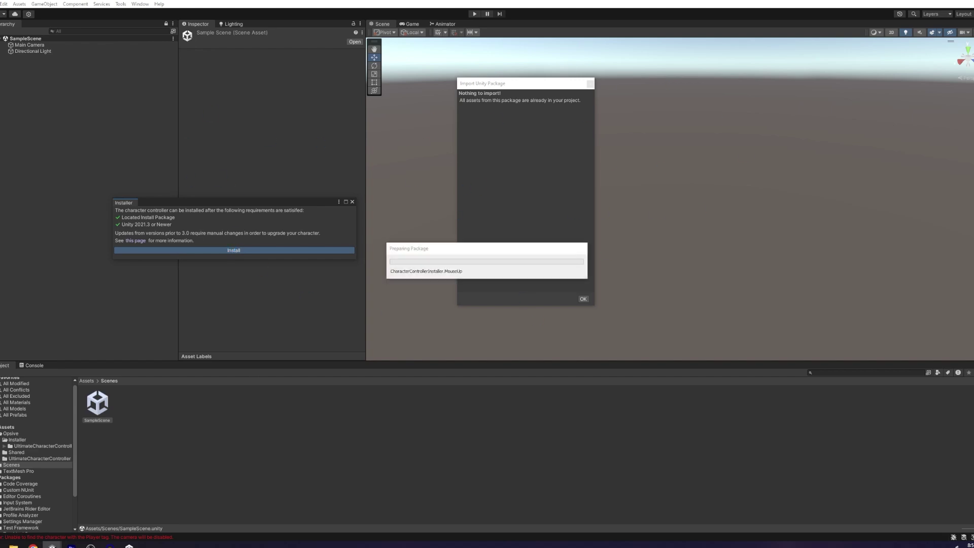
# Step: Open the Ultimate Character Controller's Character Manager and disable the Animator option for the first-person combat character
pyautogui.click(120, 4)
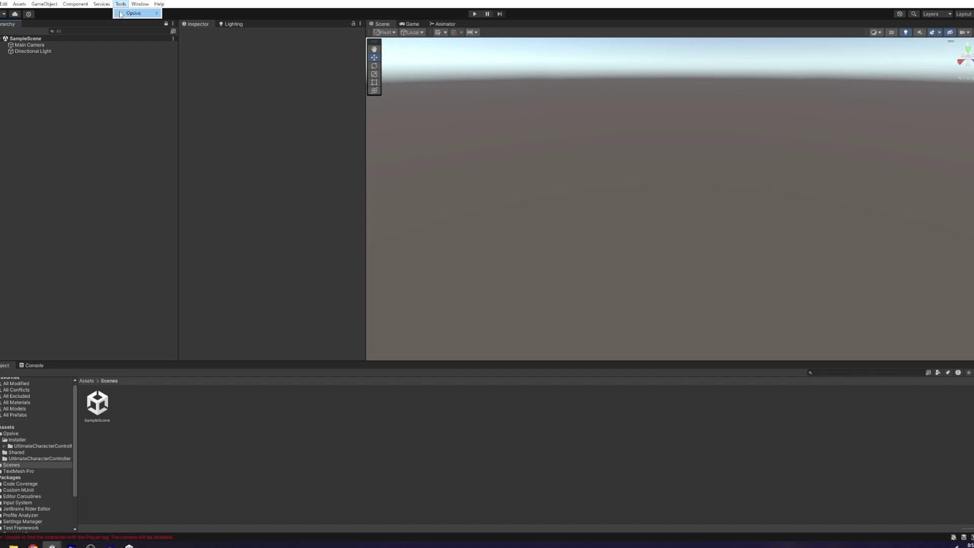
pyautogui.moveTo(120, 15)
pyautogui.moveTo(207, 15)
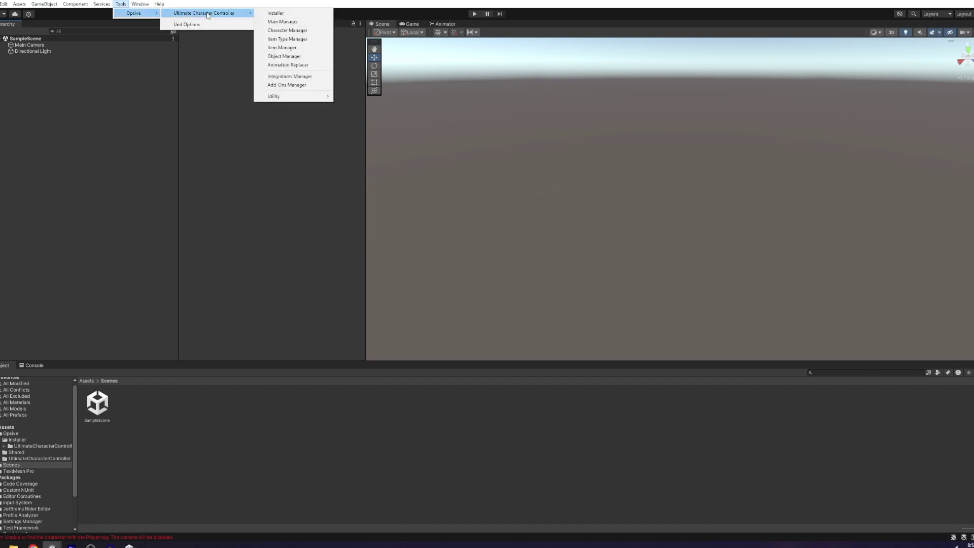
pyautogui.click(279, 30)
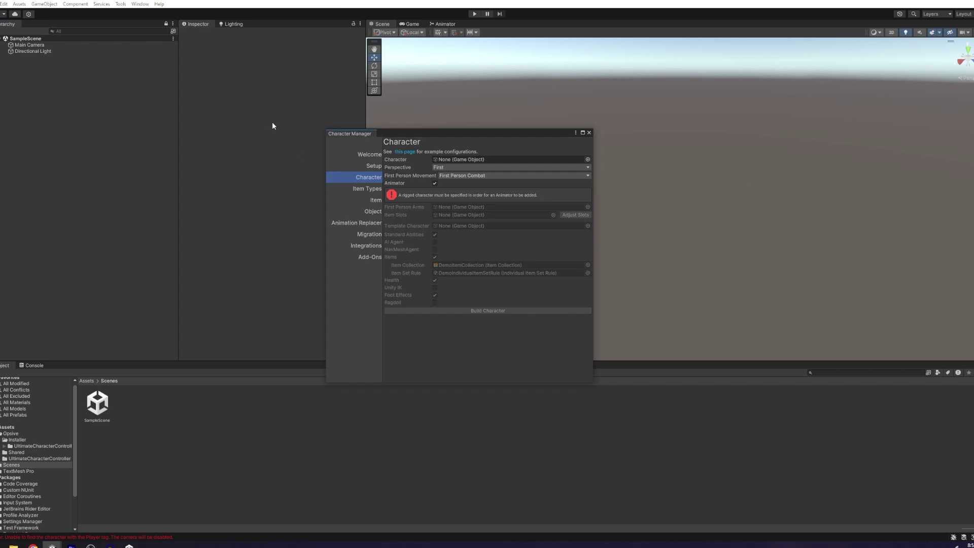
pyautogui.click(434, 183)
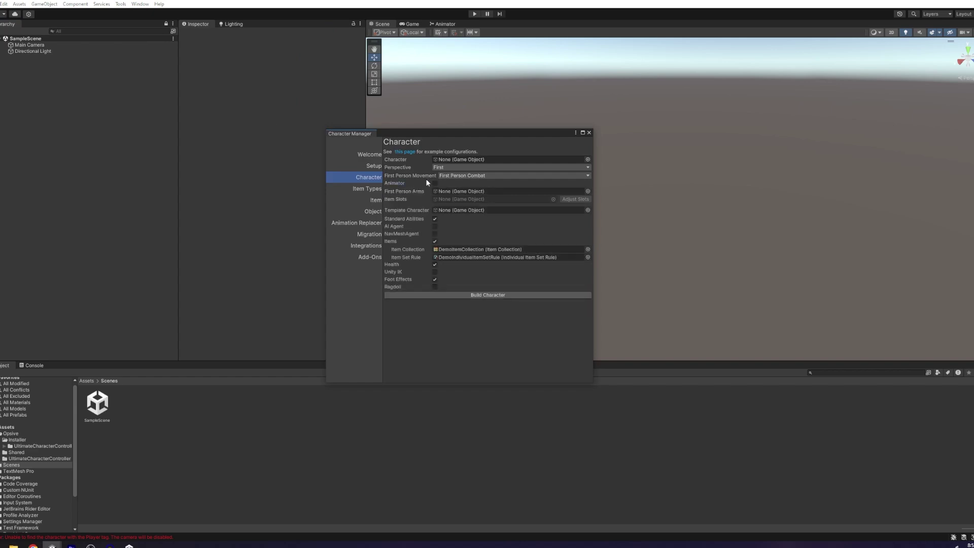
# Step: Disable the Items and Health options for the new character and add the scene-level manager components to the scene
pyautogui.click(435, 241)
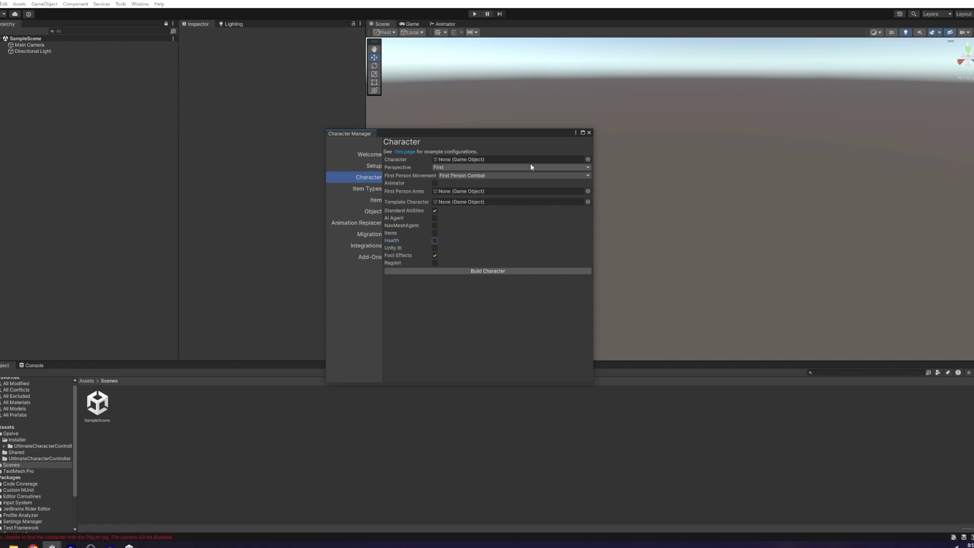
pyautogui.click(374, 166)
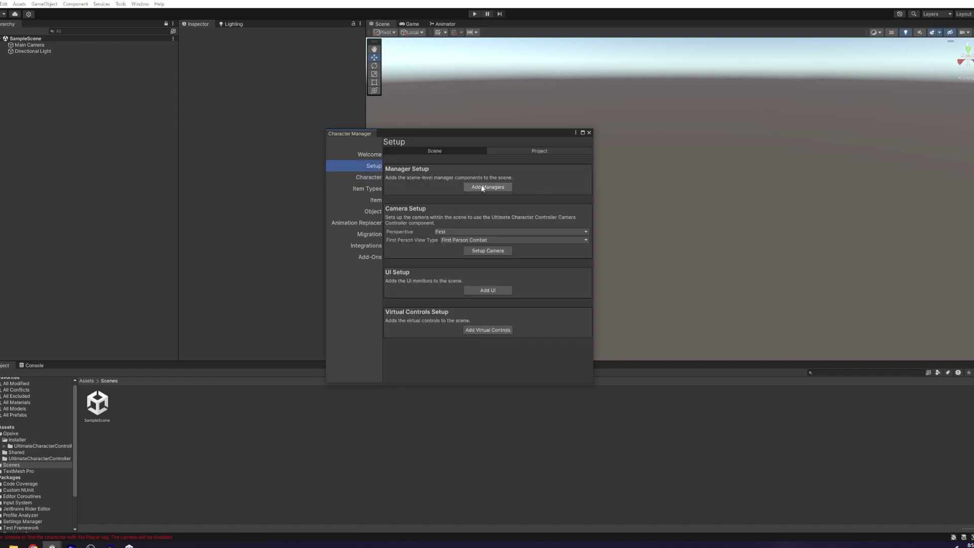
pyautogui.click(500, 188)
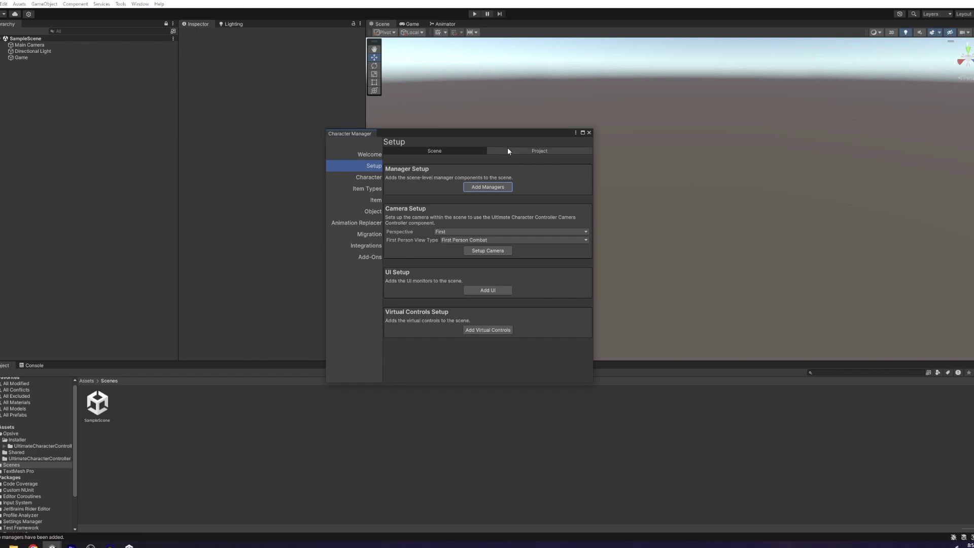
# Step: Update the project's button mappings and layers to the Ultimate Character Controller defaults
pyautogui.click(508, 151)
pyautogui.click(488, 199)
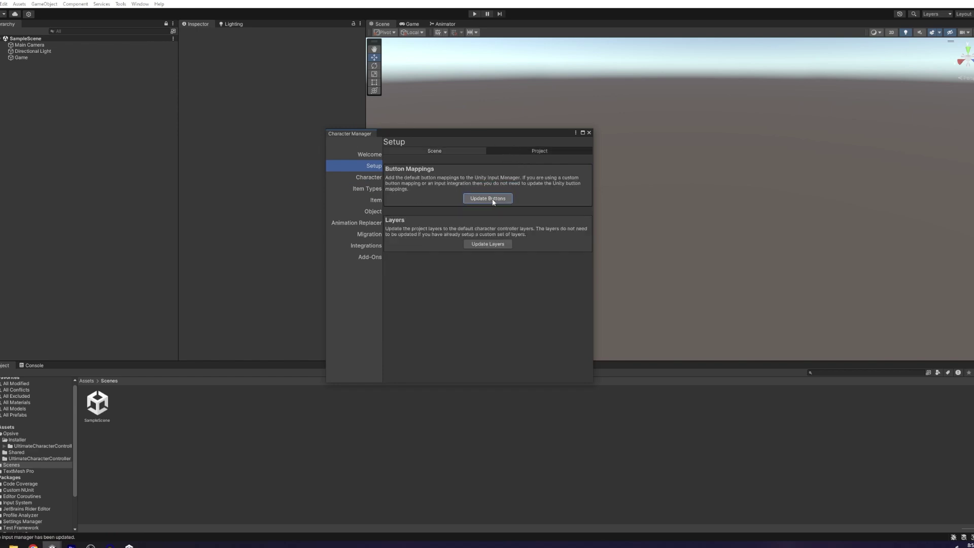
pyautogui.click(488, 244)
# Step: Set up the scene camera with the First Person Combat view type and add the UI monitors to the scene
pyautogui.click(443, 150)
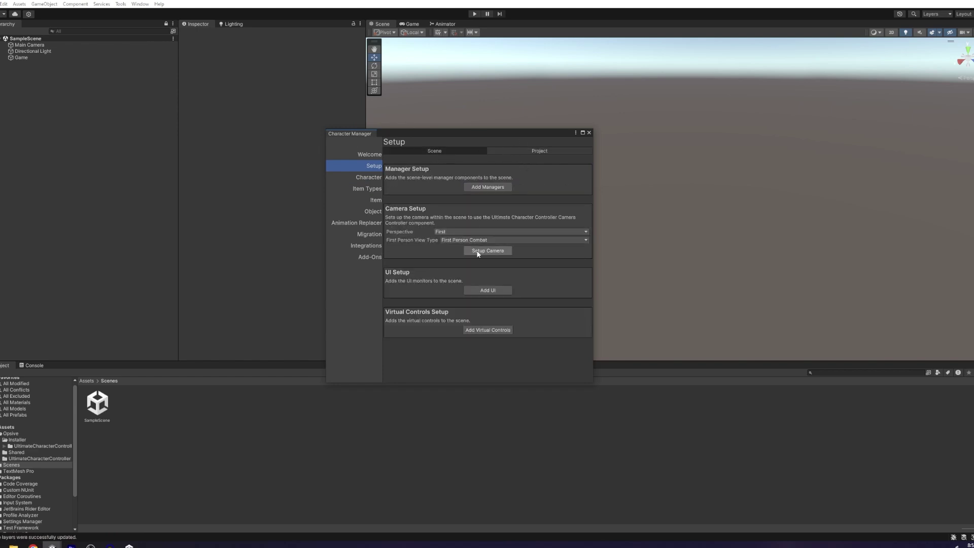
pyautogui.click(477, 250)
pyautogui.click(474, 290)
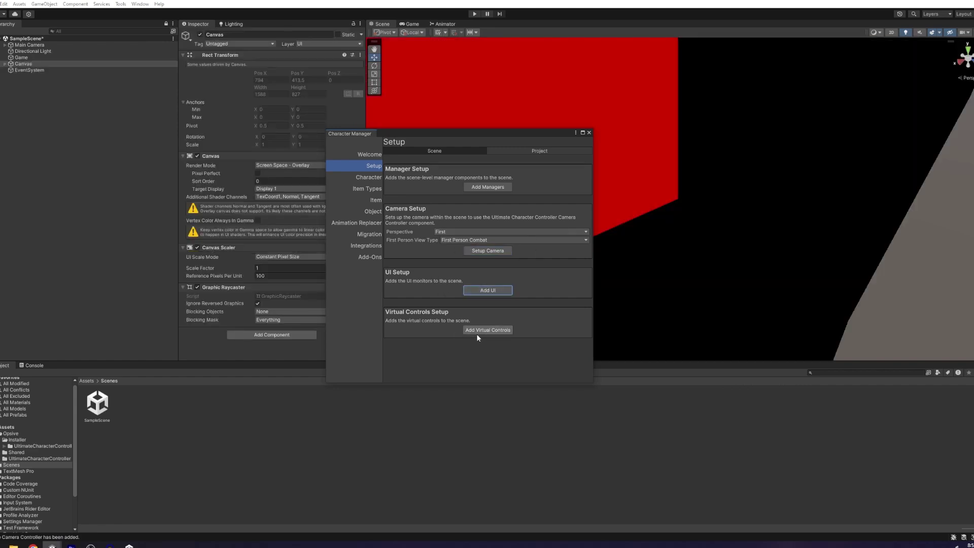
# Step: Build the first-person character with the First Person Combat movement type
pyautogui.click(369, 177)
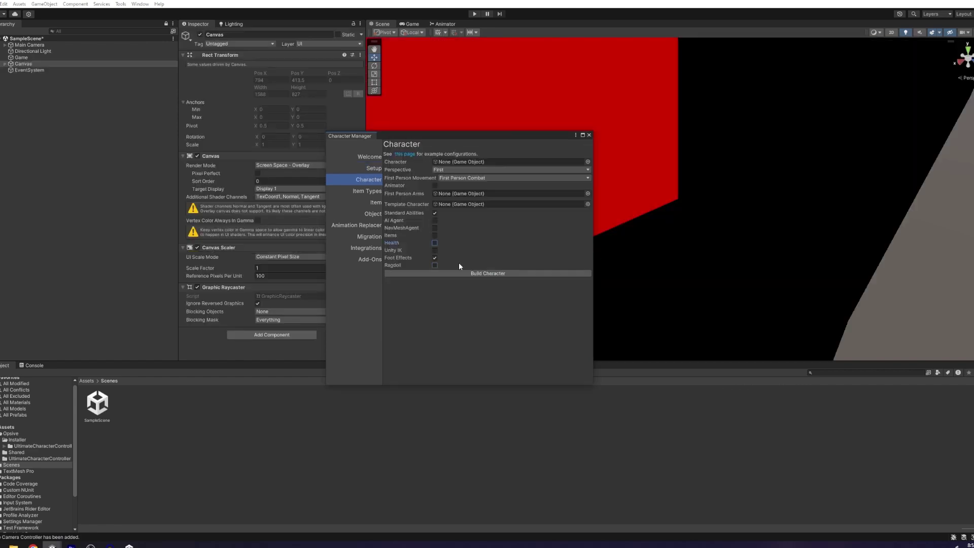
pyautogui.click(478, 272)
# Step: Add a cube to the scene as a floor and set its scale to 100 on X and 100 on Z
pyautogui.rightClick(77, 136)
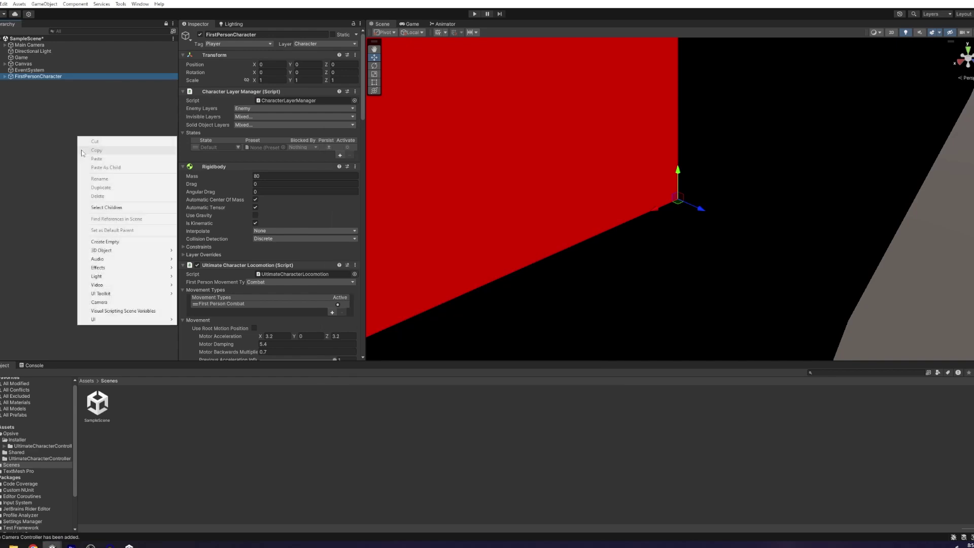
pyautogui.moveTo(134, 251)
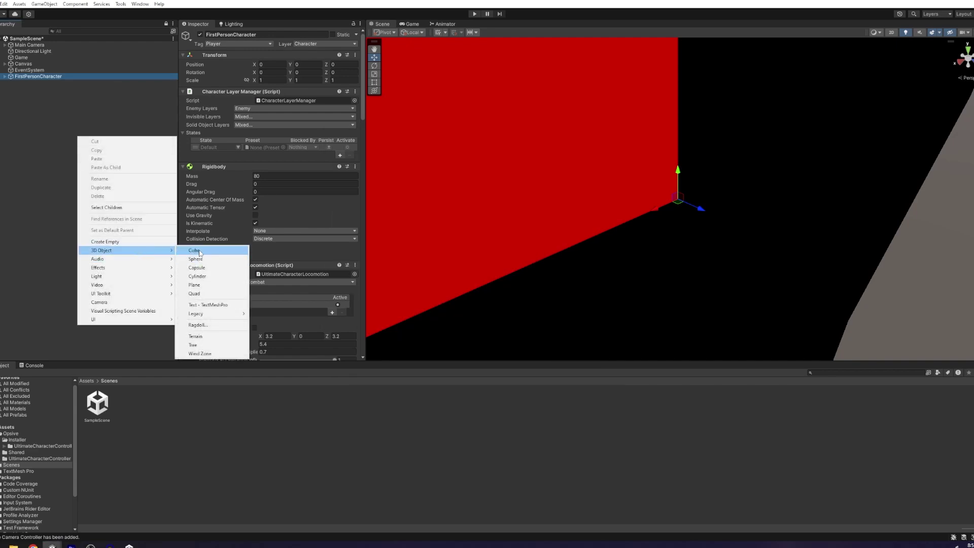
pyautogui.click(194, 250)
pyautogui.click(284, 80)
pyautogui.write('100')
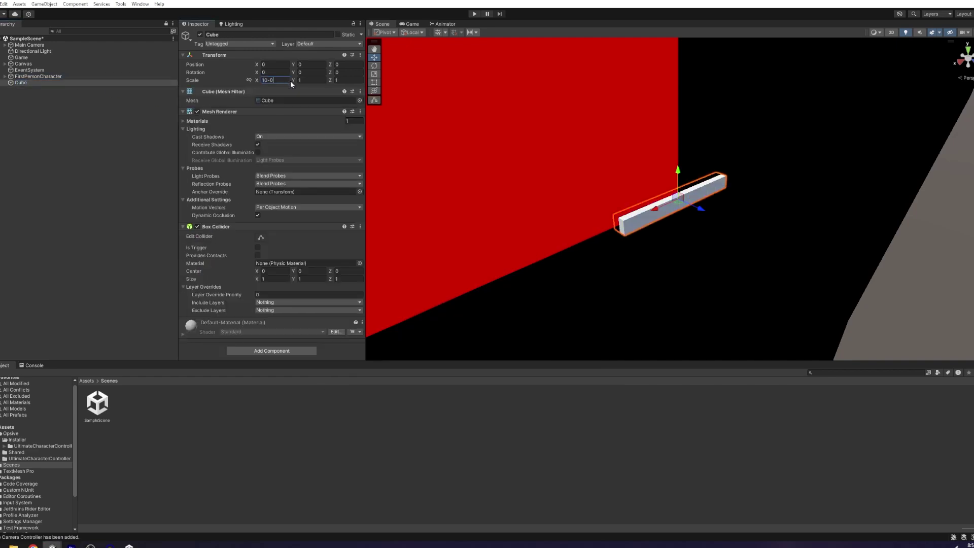
pyautogui.press('Tab')
pyautogui.press('Tab')
pyautogui.write('100')
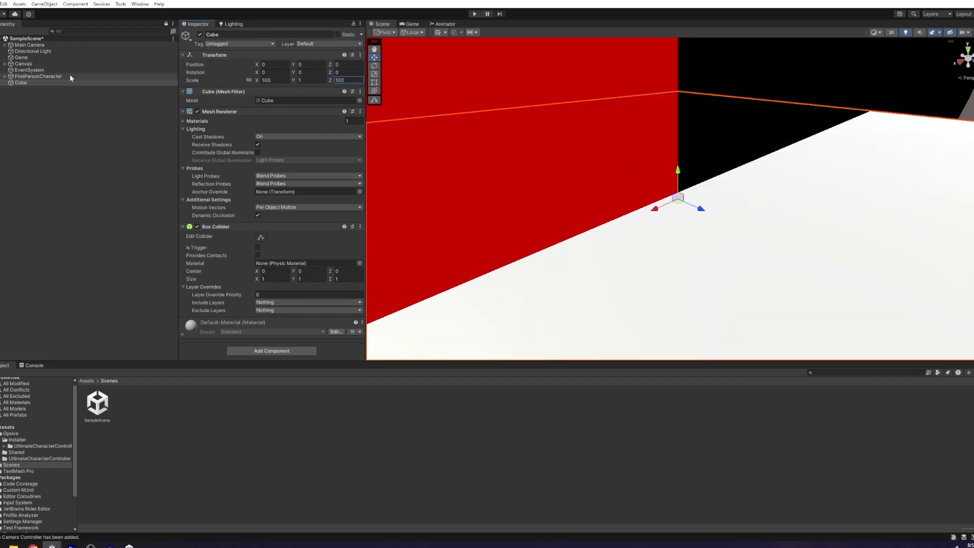
# Step: Raise FirstPersonCharacter above the cube floor to about 1.56 on Y and start Play mode
pyautogui.click(48, 76)
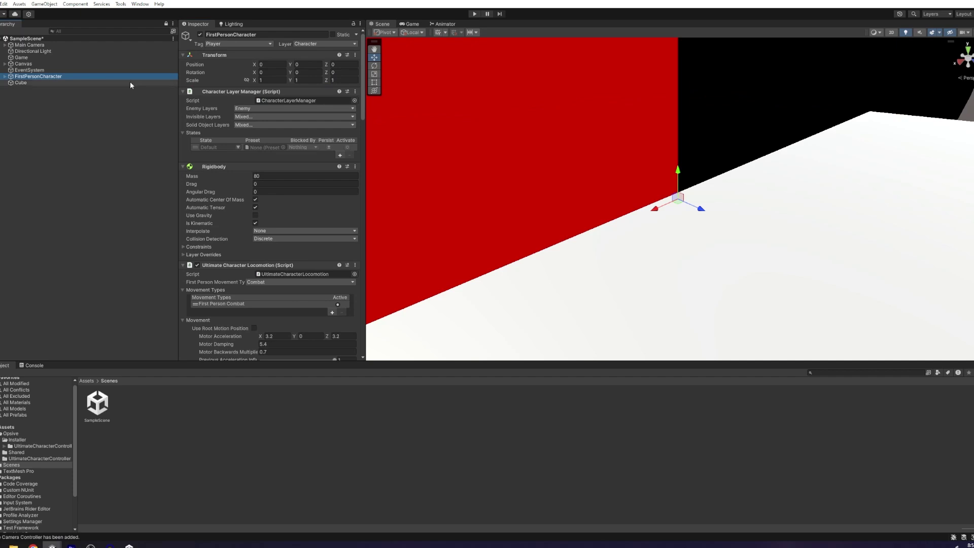
pyautogui.moveTo(674, 162); pyautogui.dragTo(681, 166)
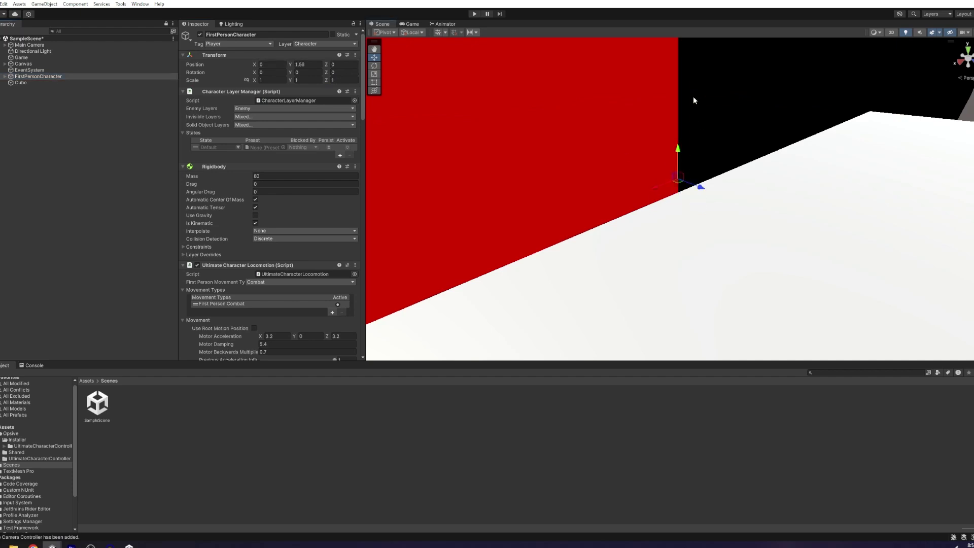
pyautogui.keyDown('alt'); pyautogui.moveTo(693, 99); pyautogui.dragTo(628, 122); pyautogui.keyUp('alt')
pyautogui.click(475, 14)
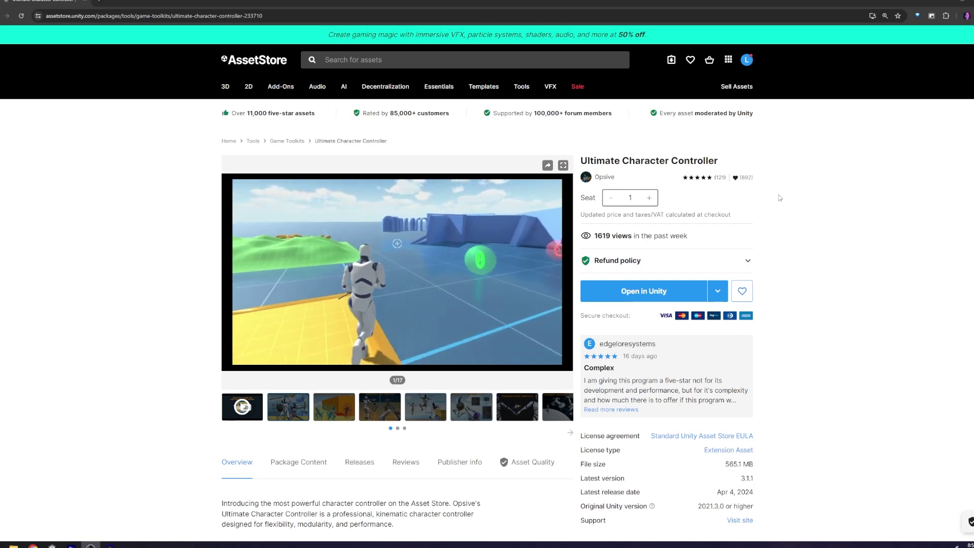
# Step: Examine the overview, controller features, item features, abilities and movement types on the Ultimate Character Controller's Asset Store page
pyautogui.scroll(-2, 837, 163)
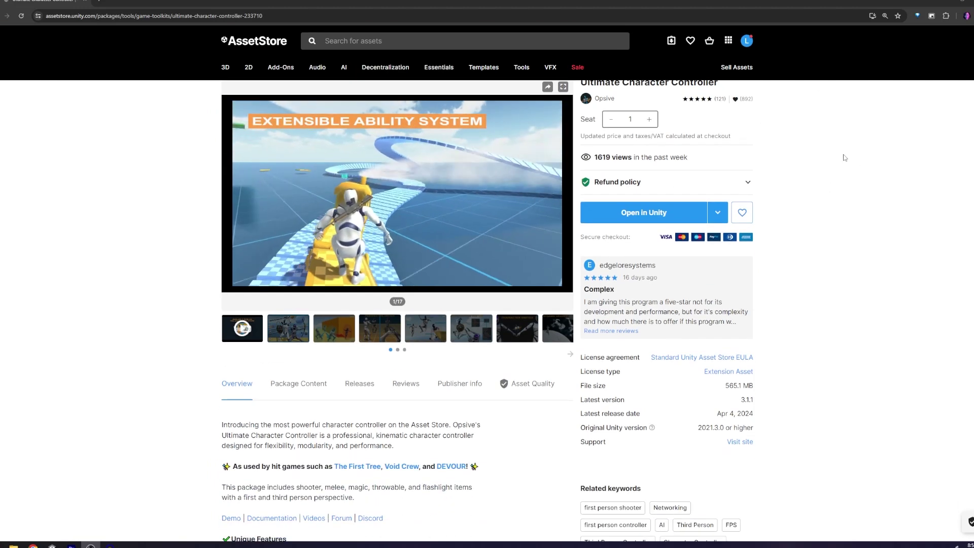
pyautogui.scroll(-5, 534, 345)
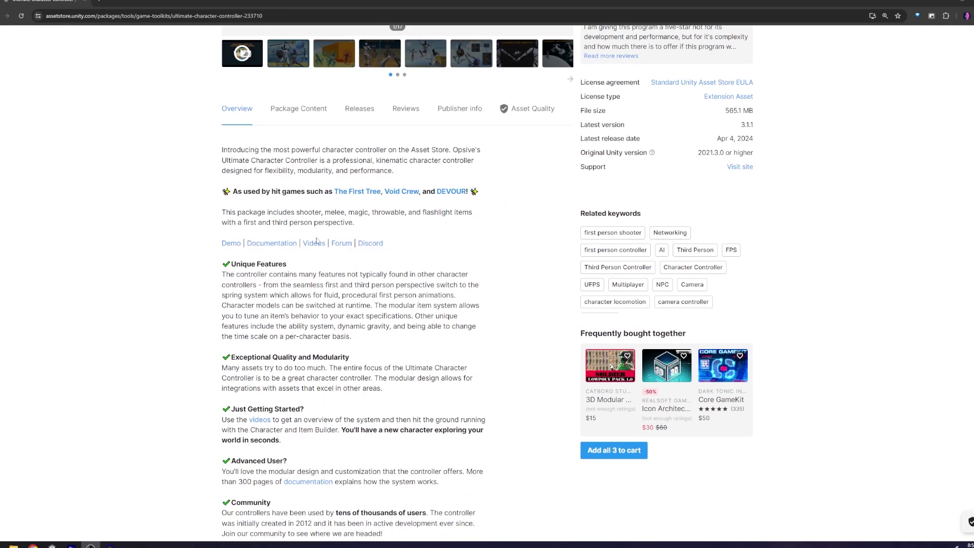
pyautogui.scroll(-2, 317, 240)
pyautogui.scroll(-5, 289, 210)
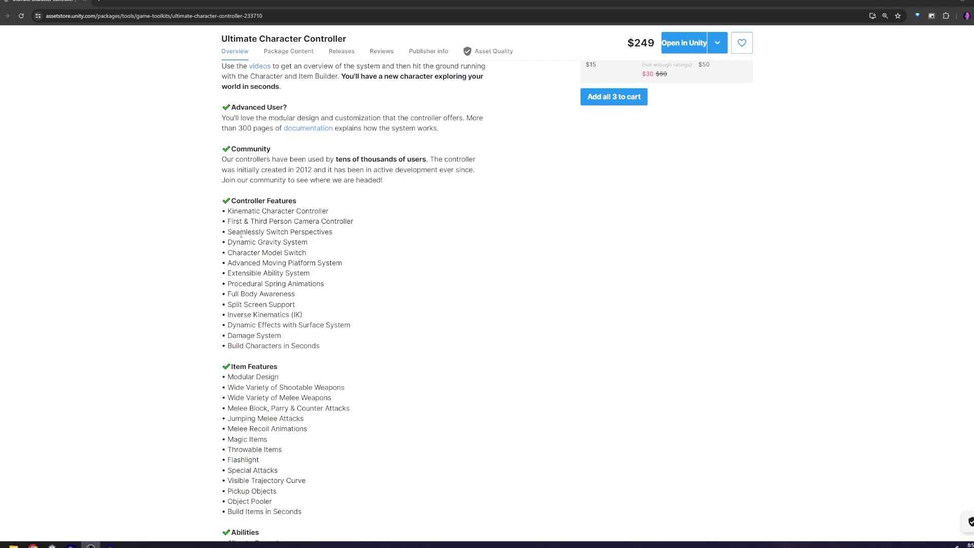
pyautogui.scroll(-5, 241, 234)
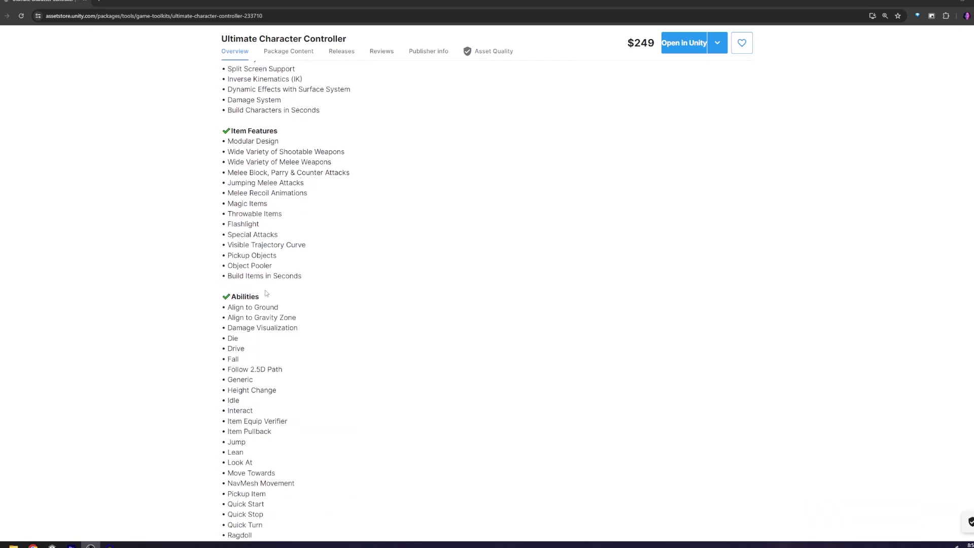
pyautogui.scroll(-5, 234, 349)
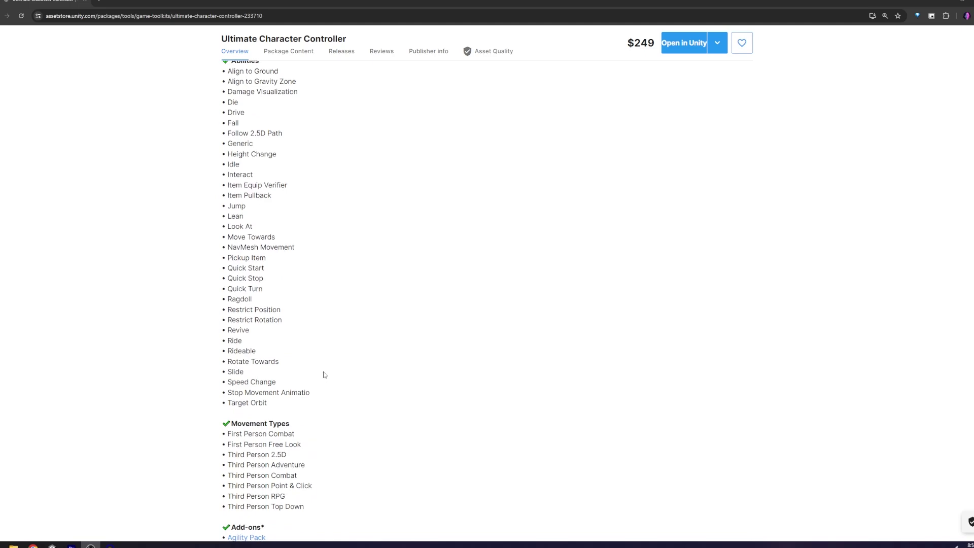
pyautogui.scroll(-3, 352, 351)
pyautogui.scroll(18, 411, 322)
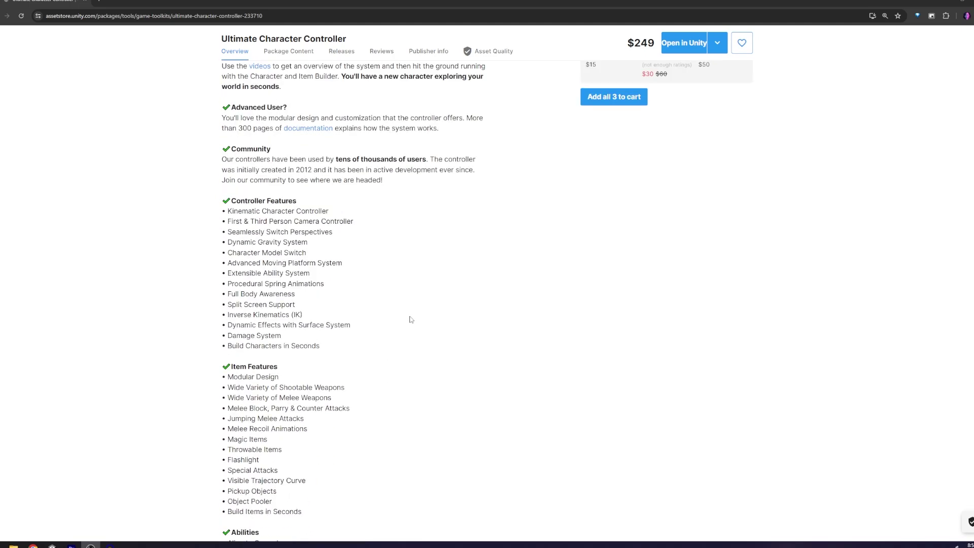
pyautogui.scroll(6, 441, 258)
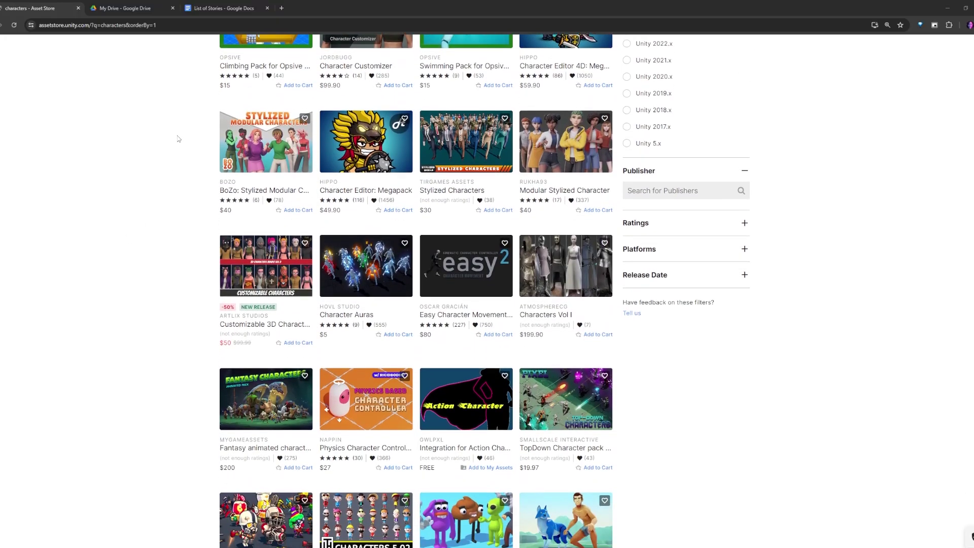
# Step: Browse the Asset Store search results for characters
pyautogui.scroll(-2, 178, 138)
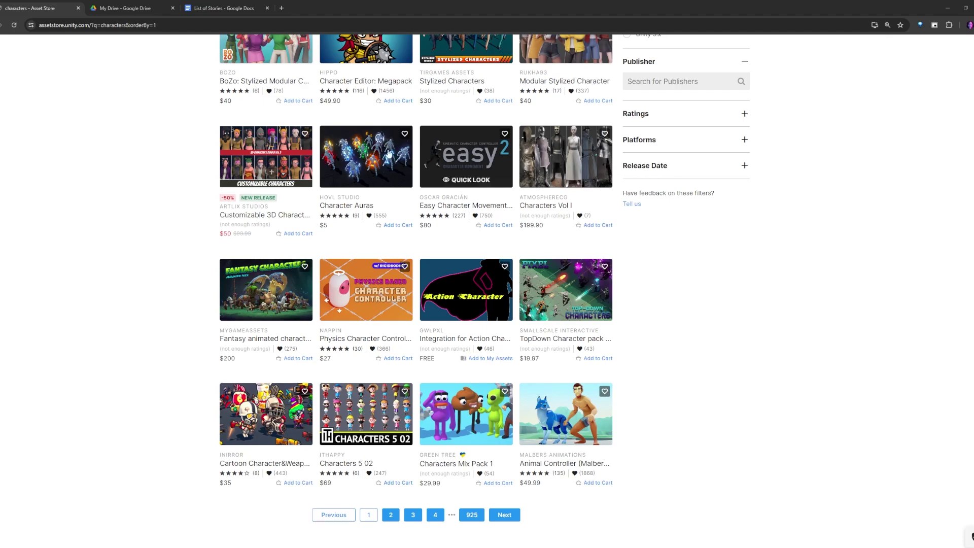
pyautogui.scroll(-4, 388, 152)
pyautogui.scroll(4, 512, 276)
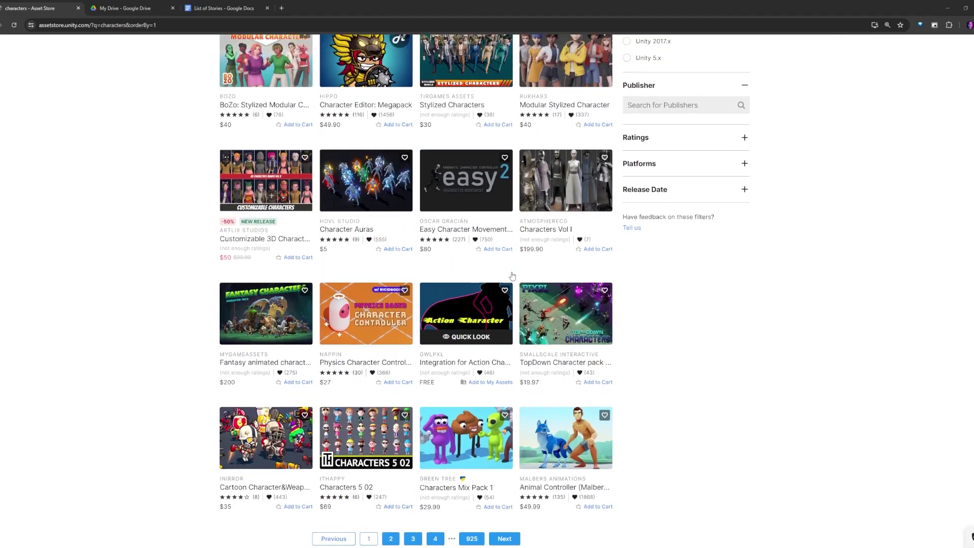
# Step: Open the Character Customization tool in the Unity character project and randomize the previewed character
pyautogui.click(115, 13)
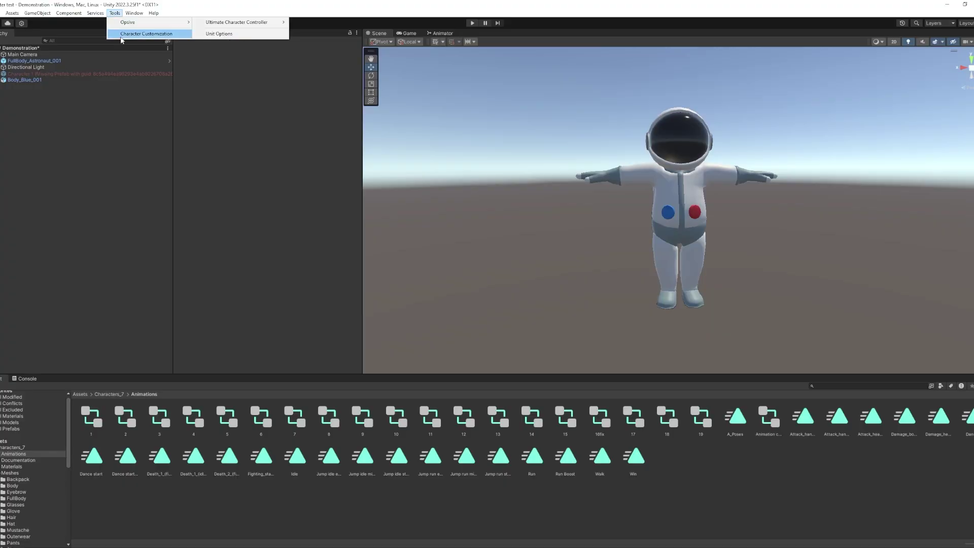
pyautogui.click(132, 34)
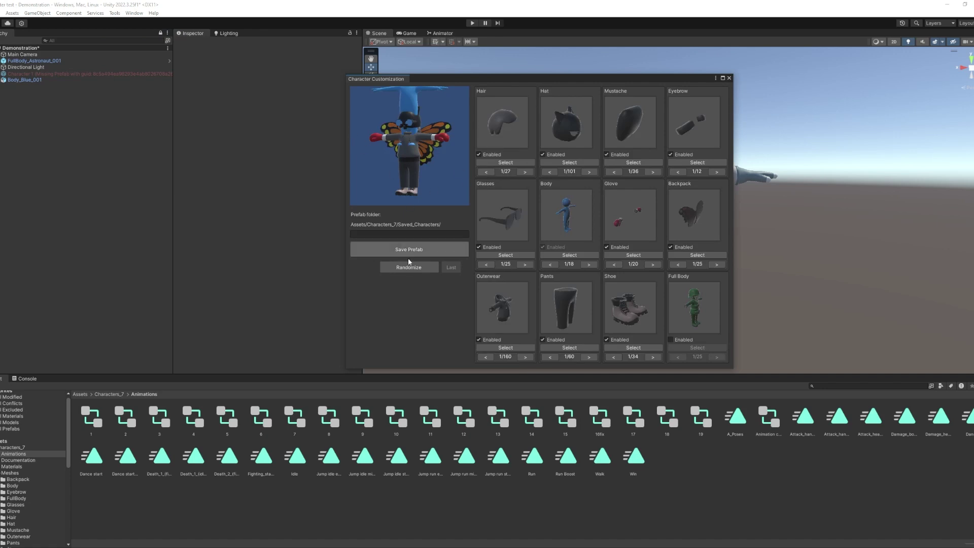
pyautogui.click(409, 264)
# Step: Deactivate Body_Blue_001 in the scene and randomize the customization preview two more times
pyautogui.click(97, 80)
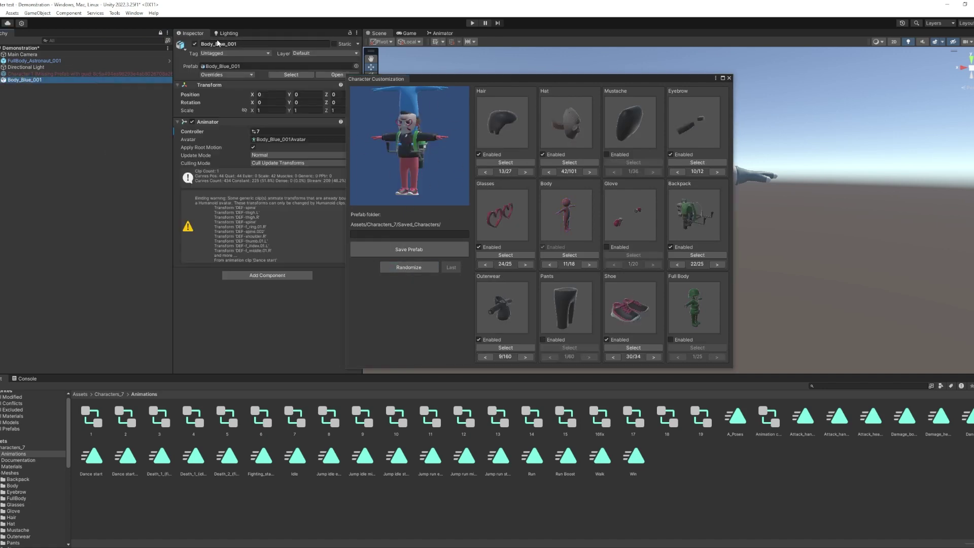
pyautogui.click(194, 43)
pyautogui.click(409, 266)
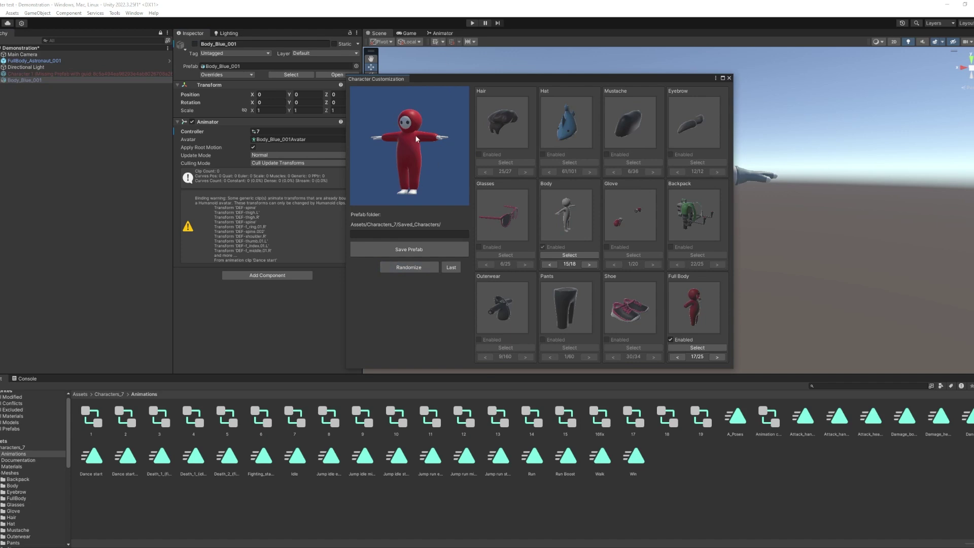
pyautogui.click(409, 267)
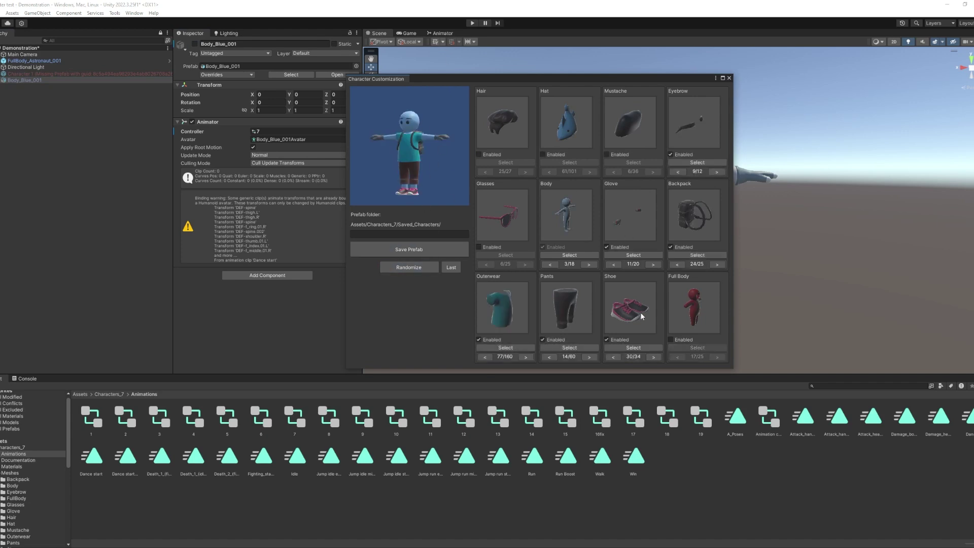
# Step: Remove the backpack from the previewed character and advance the eyebrow by two variants and the body by four
pyautogui.click(679, 247)
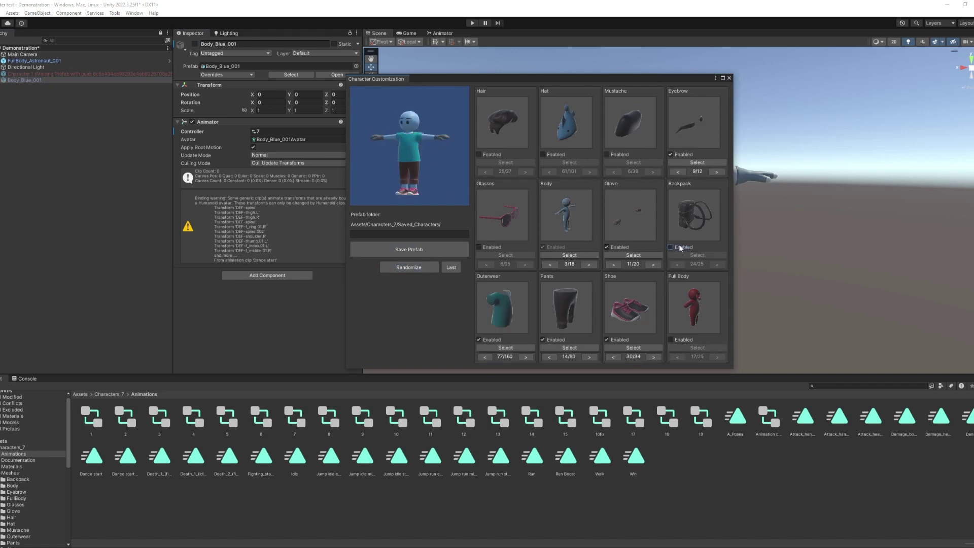
pyautogui.click(717, 172)
pyautogui.click(717, 172)
pyautogui.click(589, 264)
pyautogui.click(588, 265)
pyautogui.click(589, 265)
pyautogui.click(588, 264)
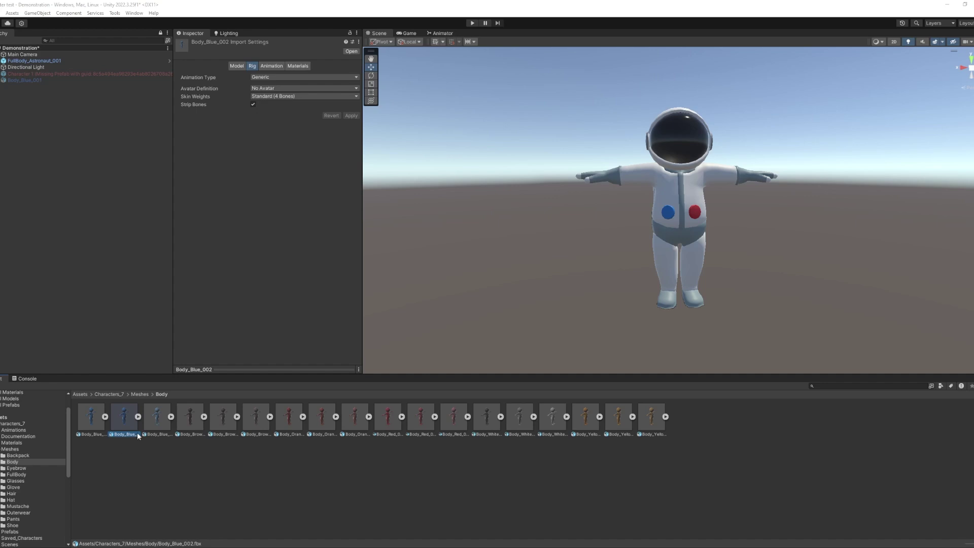
# Step: Apply the Humanoid animation type to the Body_Blue_002 model's rig and open its avatar configuration
pyautogui.press('Right')
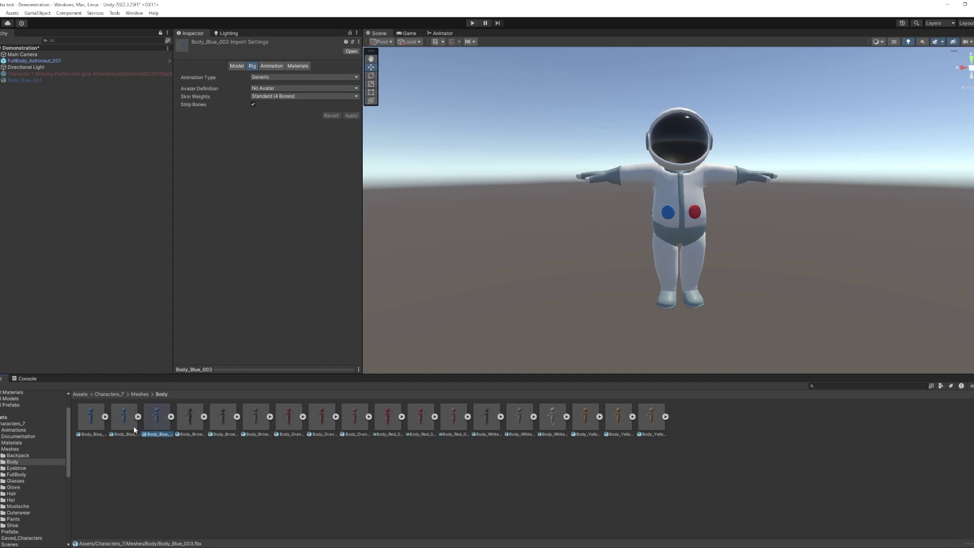
pyautogui.click(128, 413)
pyautogui.click(269, 76)
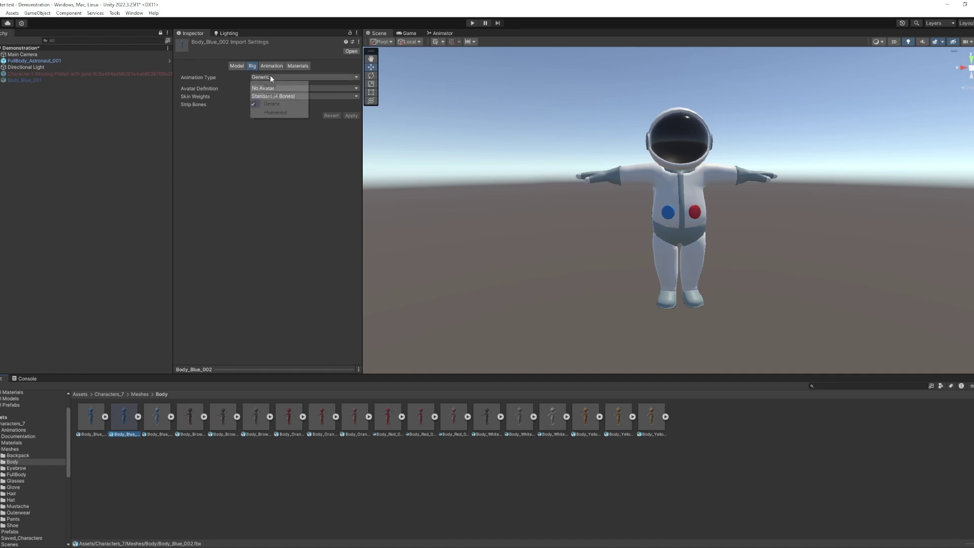
pyautogui.click(269, 113)
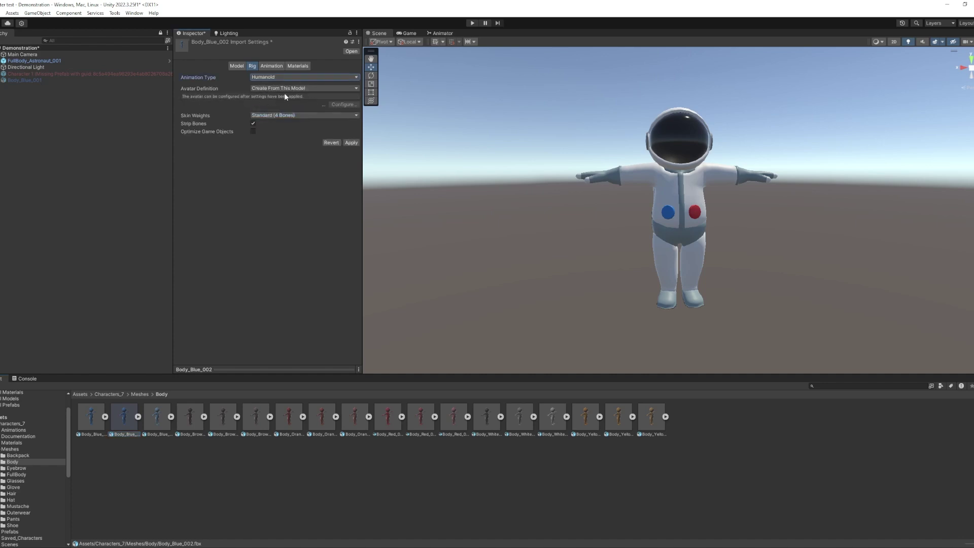
pyautogui.click(351, 142)
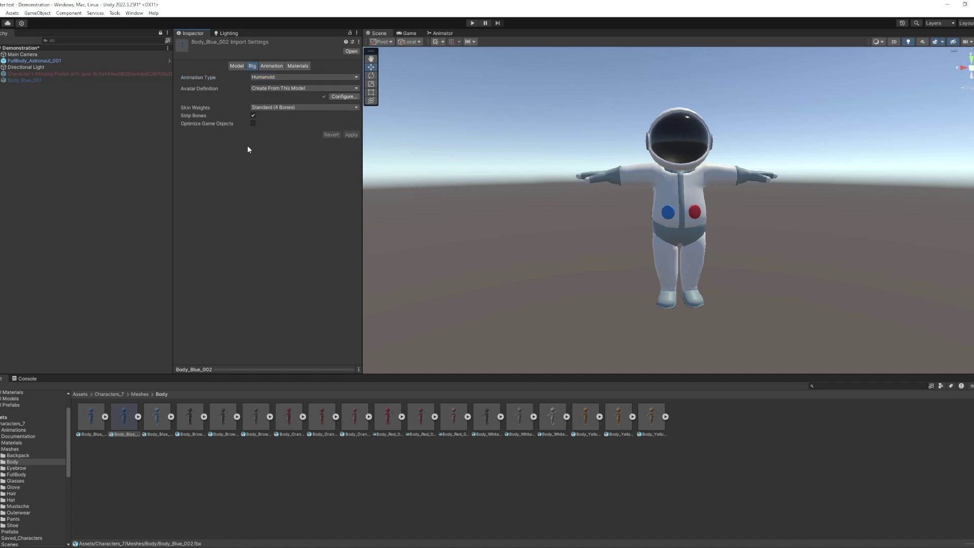
pyautogui.click(340, 104)
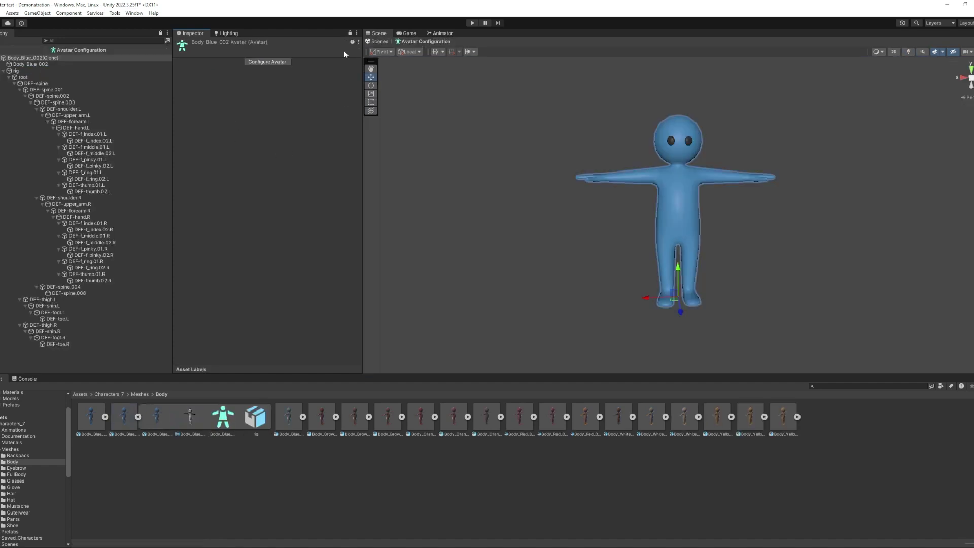
# Step: Review the Body_Blue_002 avatar's bone mapping for the body, head, left hand and right hand, and finish the avatar configuration
pyautogui.click(245, 62)
pyautogui.scroll(-3, 348, 233)
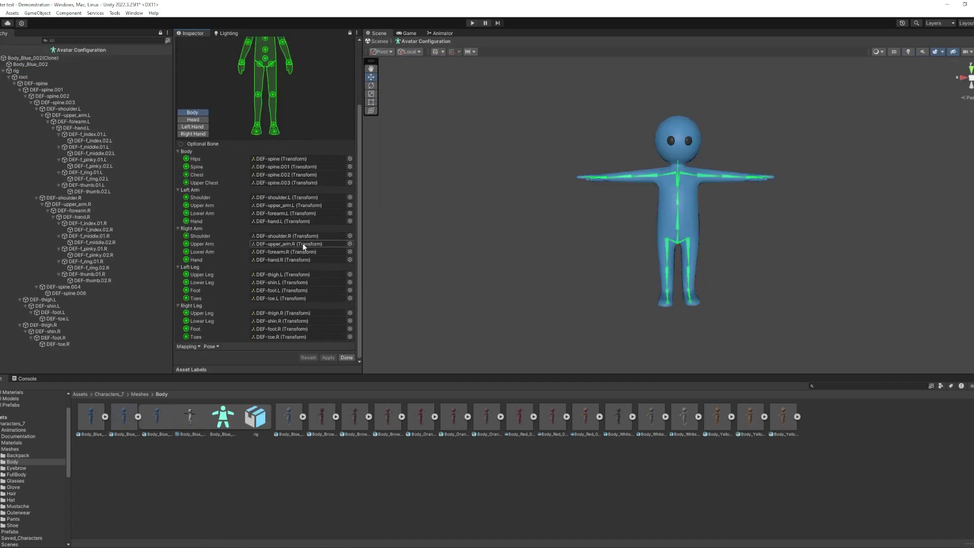
pyautogui.click(200, 119)
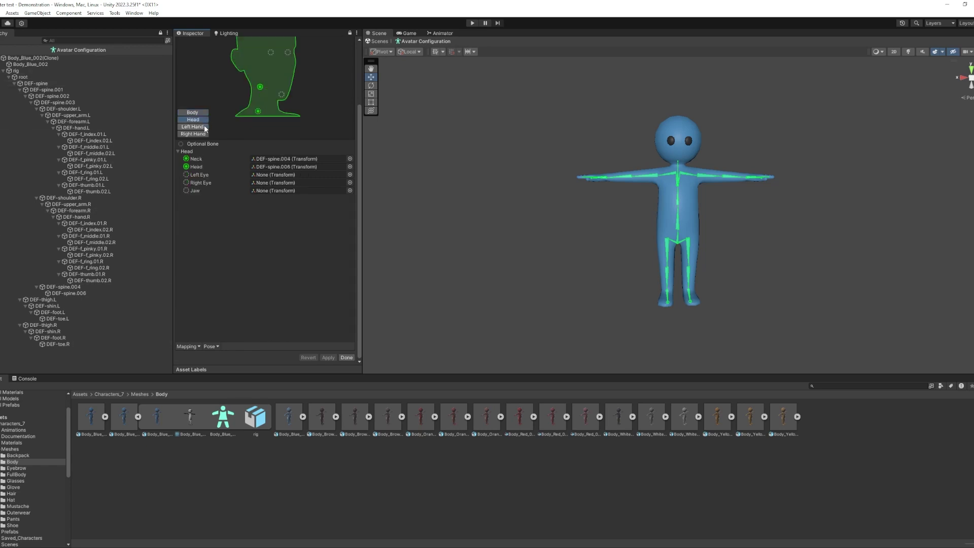
pyautogui.click(204, 126)
pyautogui.click(203, 133)
pyautogui.scroll(3, 282, 130)
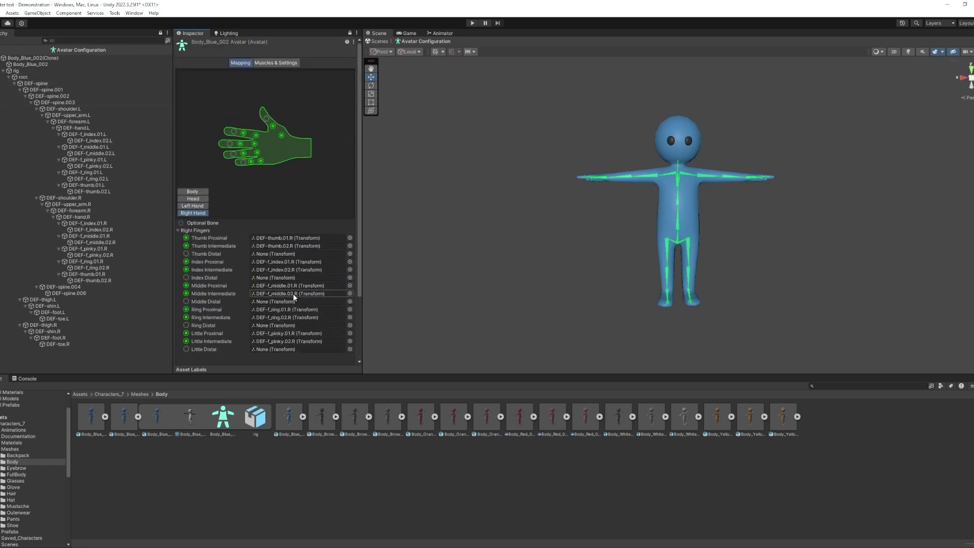
pyautogui.scroll(-1, 286, 187)
pyautogui.scroll(-3, 311, 152)
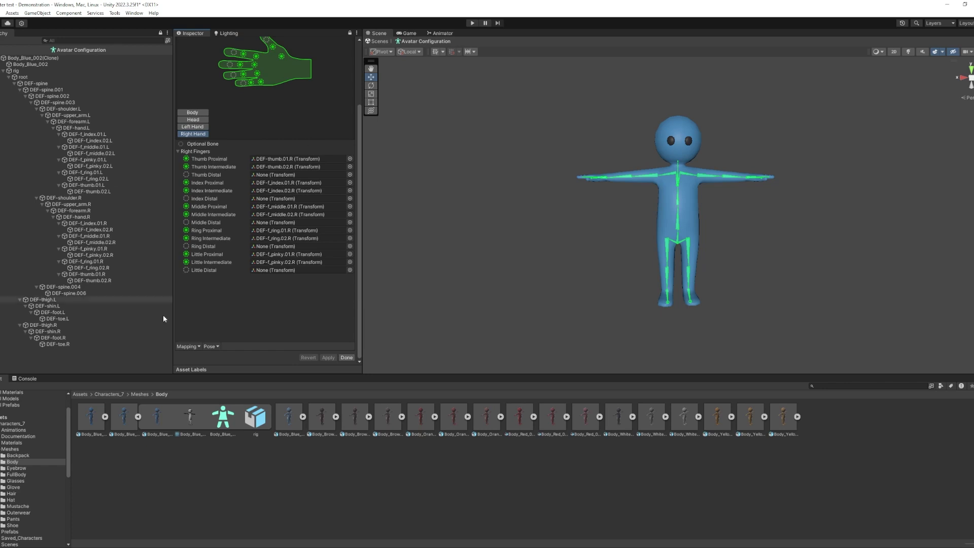
pyautogui.click(345, 354)
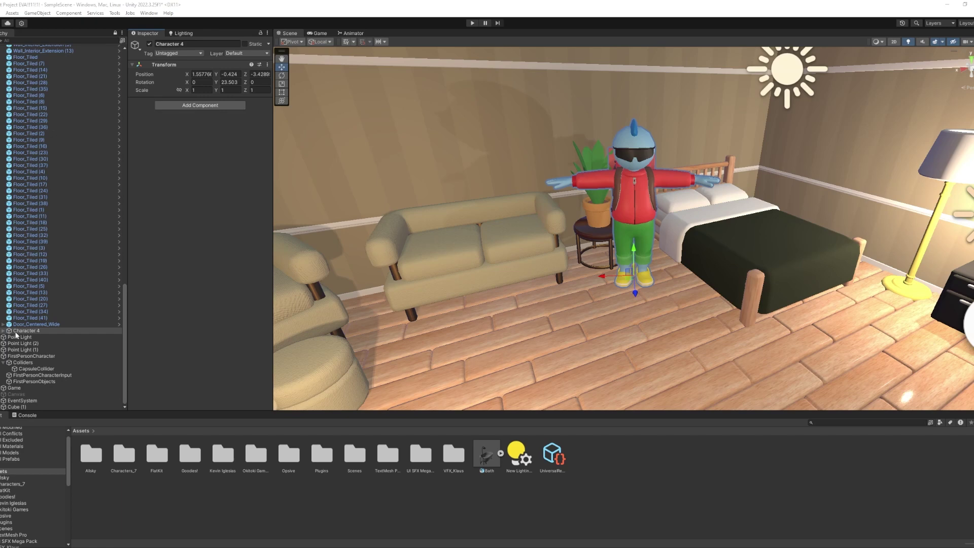
# Step: Add an Animator component to Character 4 and create an animator controller named Blue Guy in the Assets folder
pyautogui.click(211, 106)
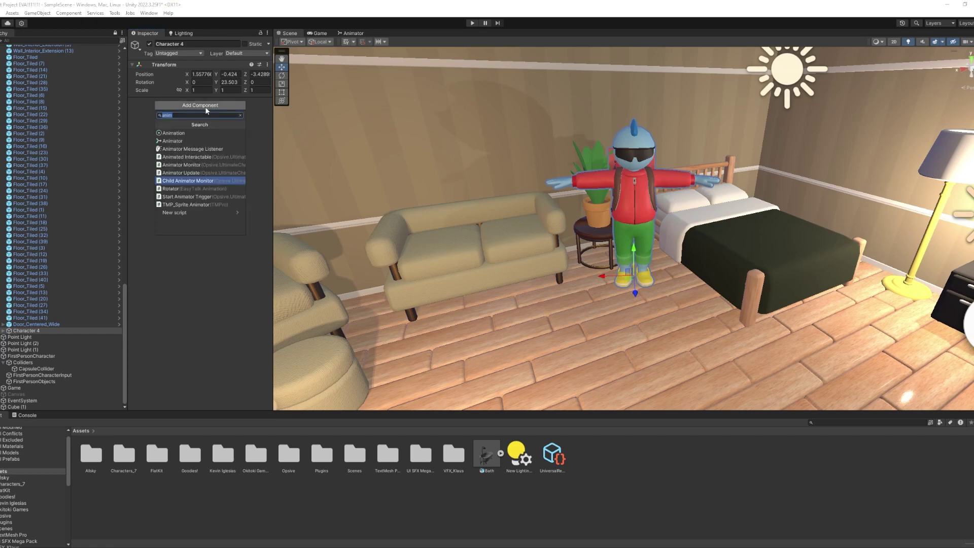
pyautogui.click(173, 141)
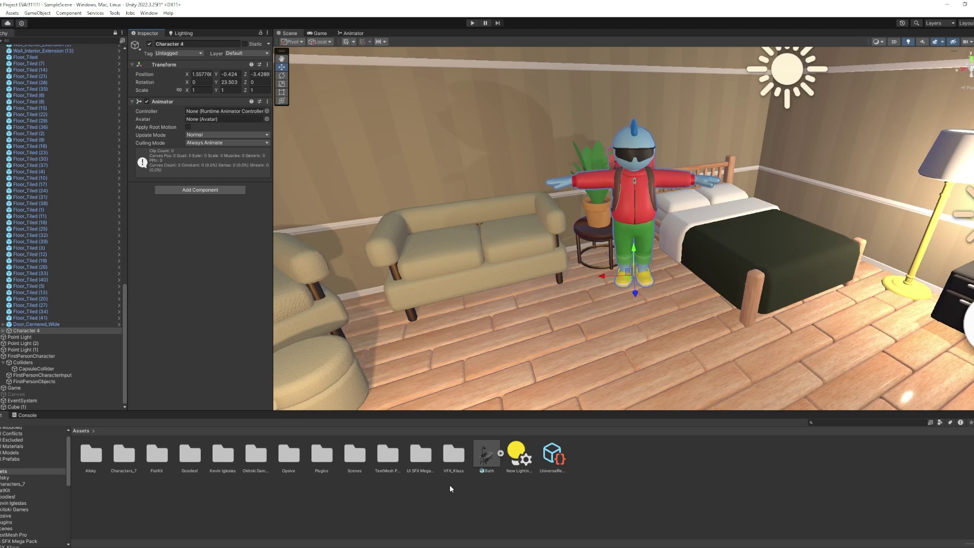
pyautogui.rightClick(625, 438)
pyautogui.moveTo(631, 226)
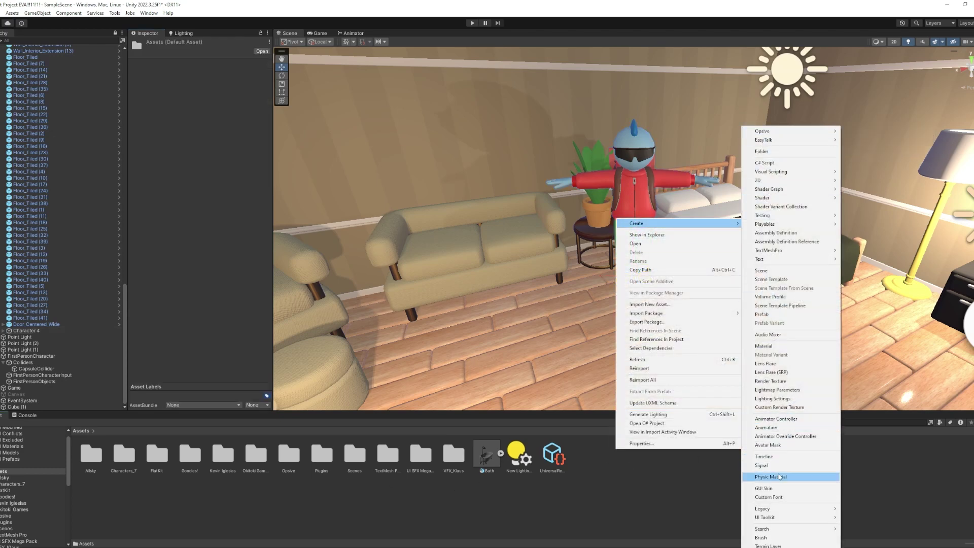
pyautogui.click(800, 419)
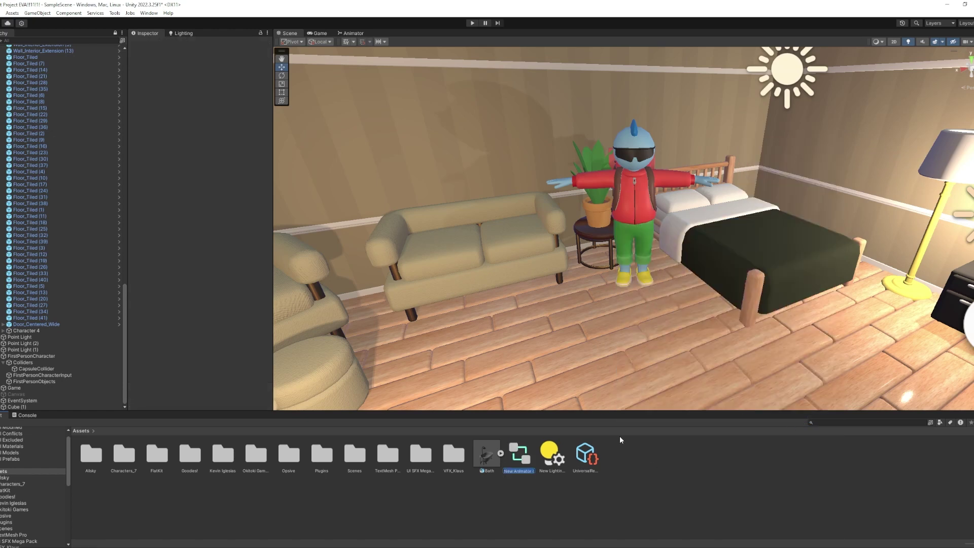
pyautogui.write('blue Guy')
pyautogui.press('Return')
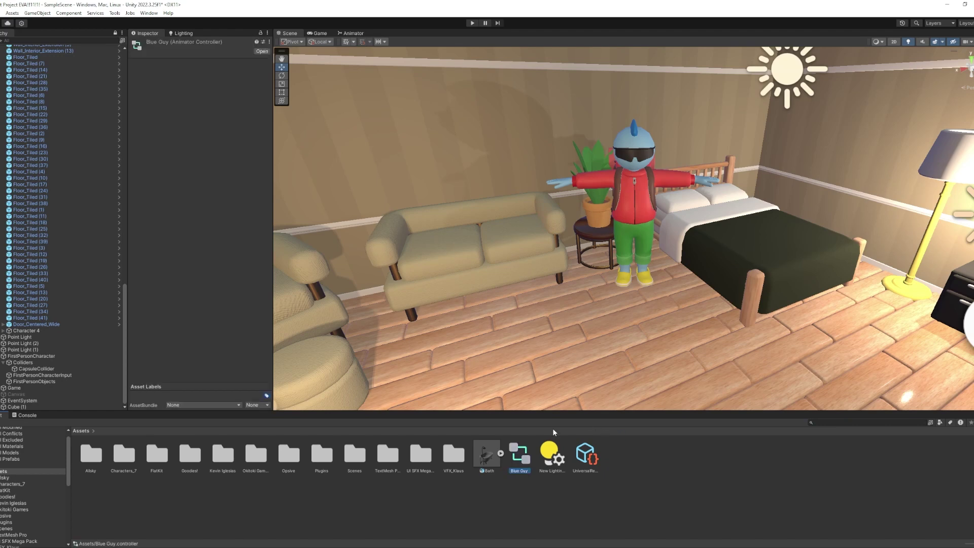
# Step: Open the Blue Guy animator controller's graph and assign the controller to Character 4's Animator component
pyautogui.doubleClick(523, 454)
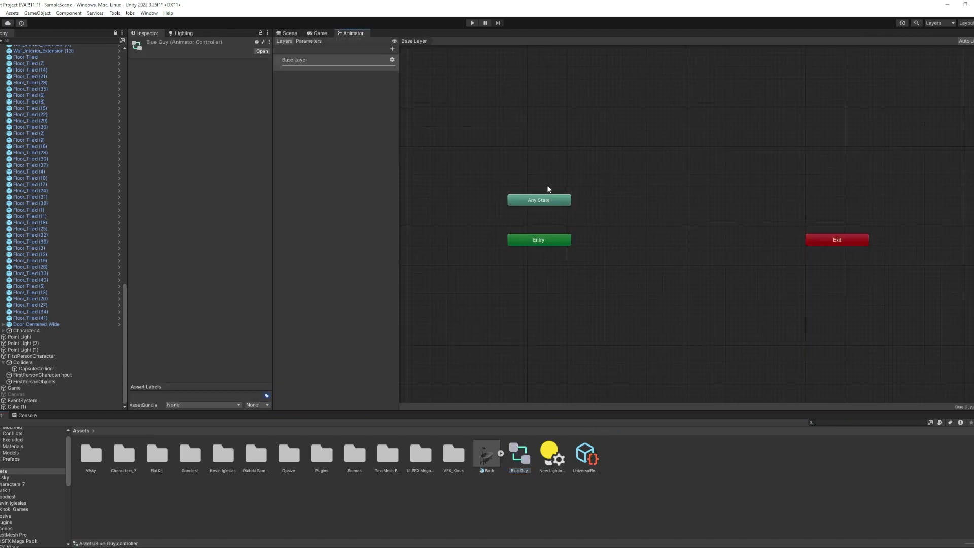
pyautogui.moveTo(593, 187); pyautogui.dragTo(623, 145, button='middle')
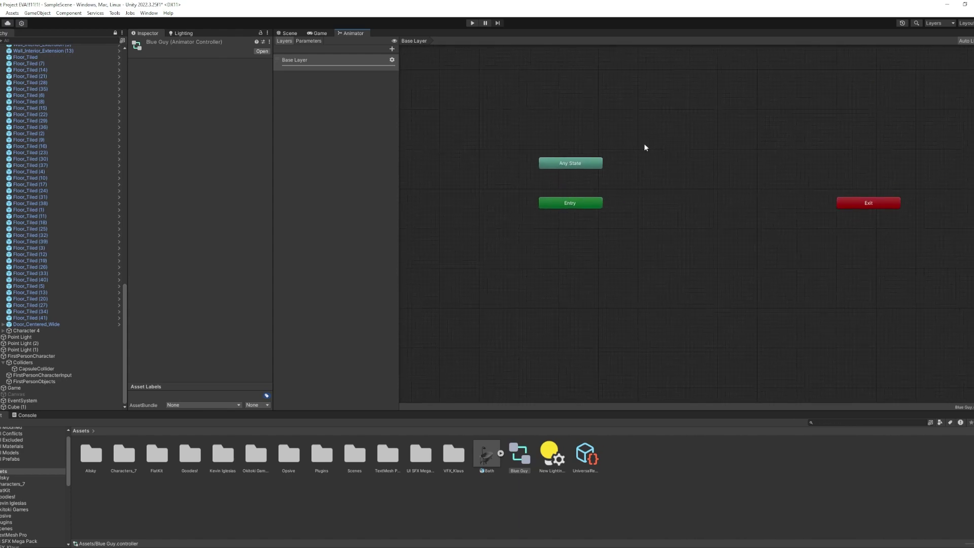
pyautogui.click(45, 331)
pyautogui.moveTo(523, 458); pyautogui.dragTo(217, 117)
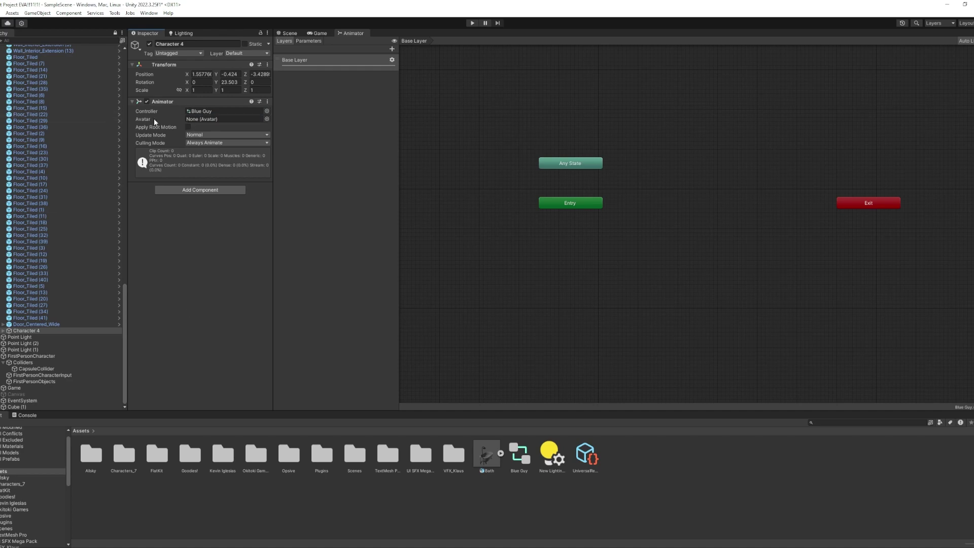
# Step: Set the avatar of Character 4's Animator to Body_Blue_001Avatar
pyautogui.click(192, 119)
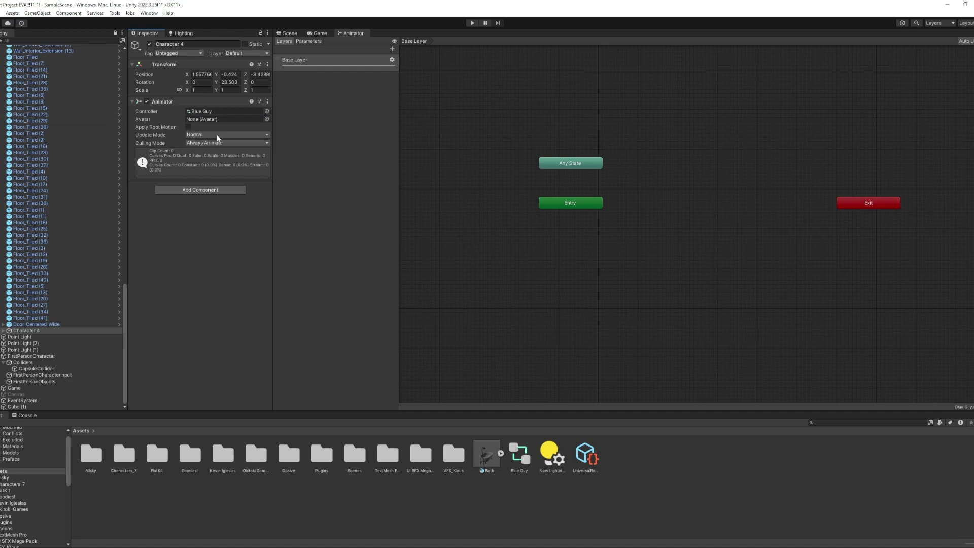
pyautogui.click(267, 120)
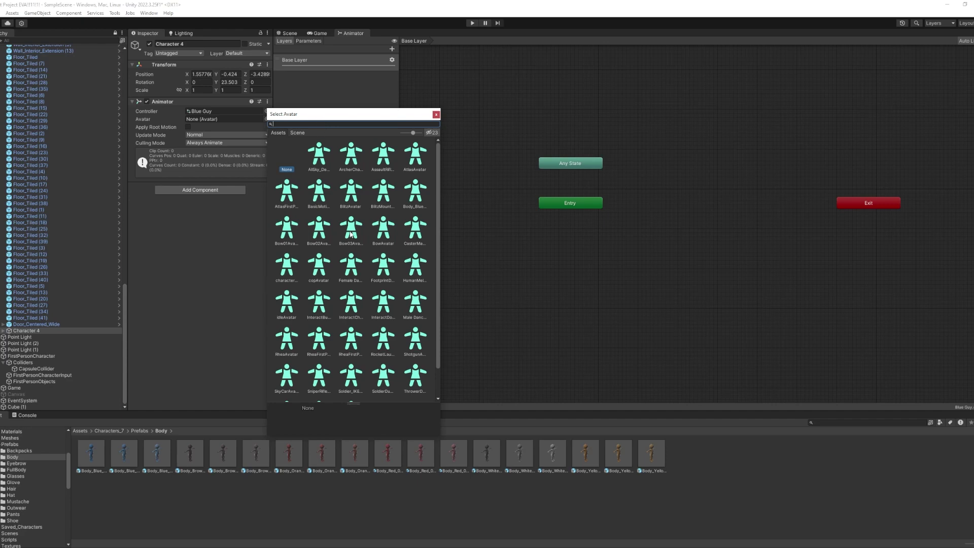
pyautogui.scroll(-1, 351, 233)
pyautogui.doubleClick(415, 160)
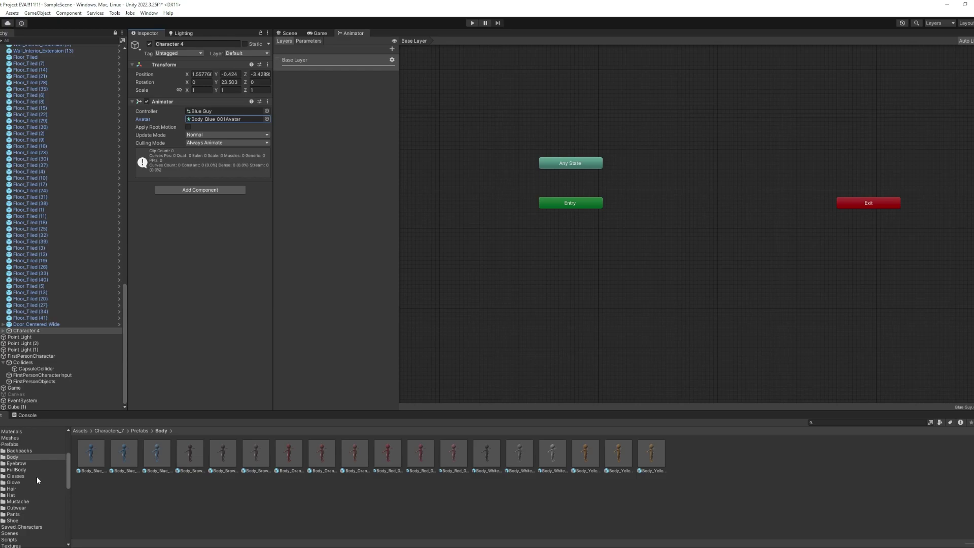
# Step: Add the Villager@Walk01 clip to the Blue Guy controller as its default state and place it directly below Entry
pyautogui.hotkey('alt', 'Tab')
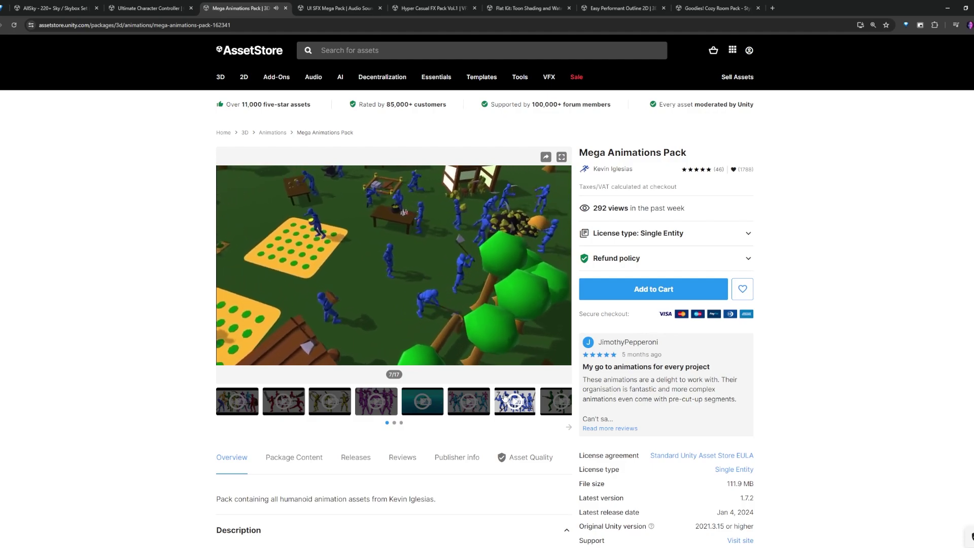
pyautogui.hotkey('alt', 'Tab')
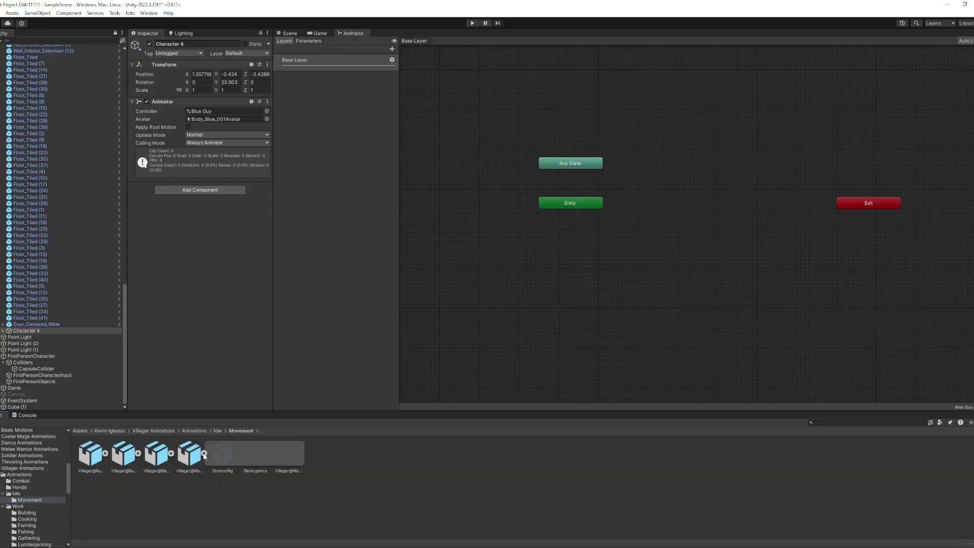
pyautogui.click(169, 459)
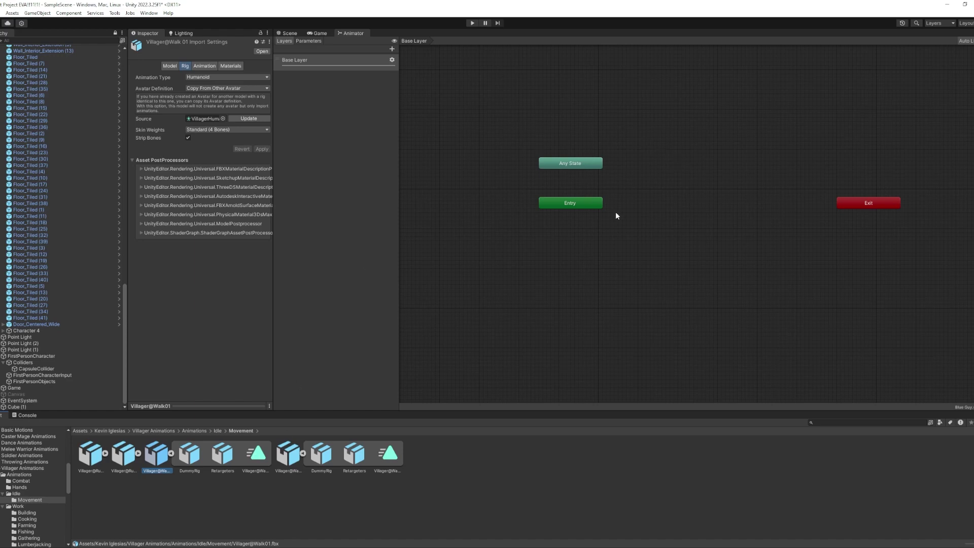
pyautogui.moveTo(258, 455); pyautogui.dragTo(566, 260)
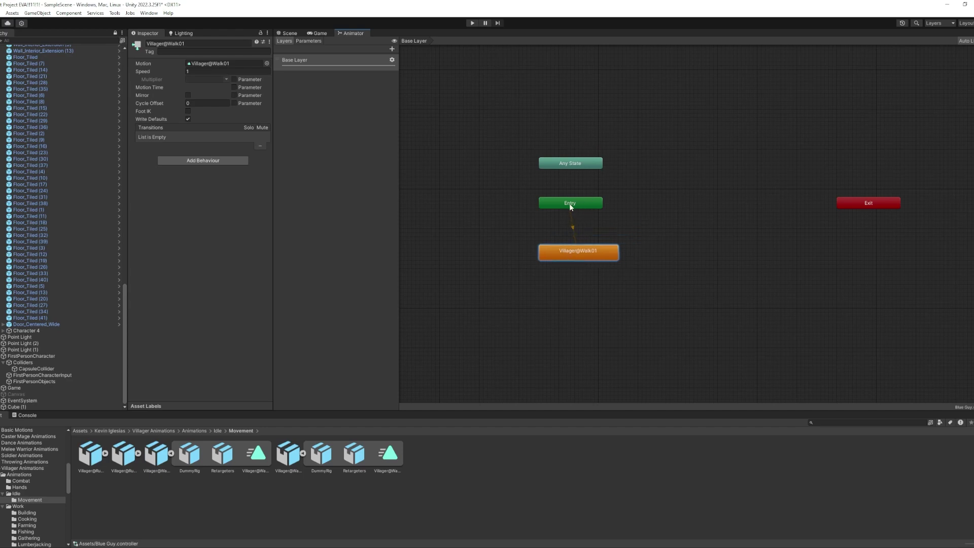
pyautogui.moveTo(570, 207)
pyautogui.mouseDown()
pyautogui.moveTo(586, 250)
pyautogui.moveTo(570, 207)
pyautogui.mouseUp()
pyautogui.moveTo(578, 252); pyautogui.dragTo(570, 260)
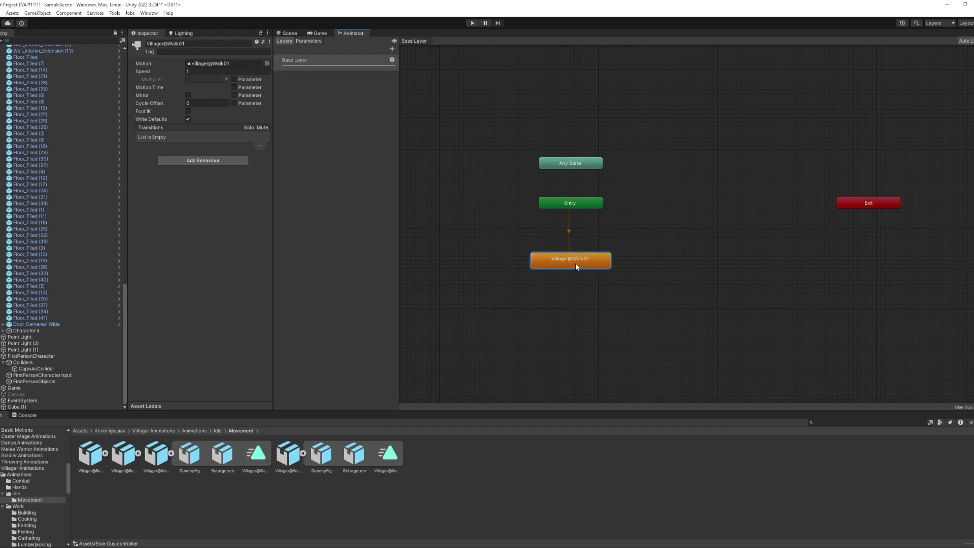
# Step: Check the Villager@Walk01 clip's loop settings and run the scene to preview the character's animation
pyautogui.doubleClick(575, 263)
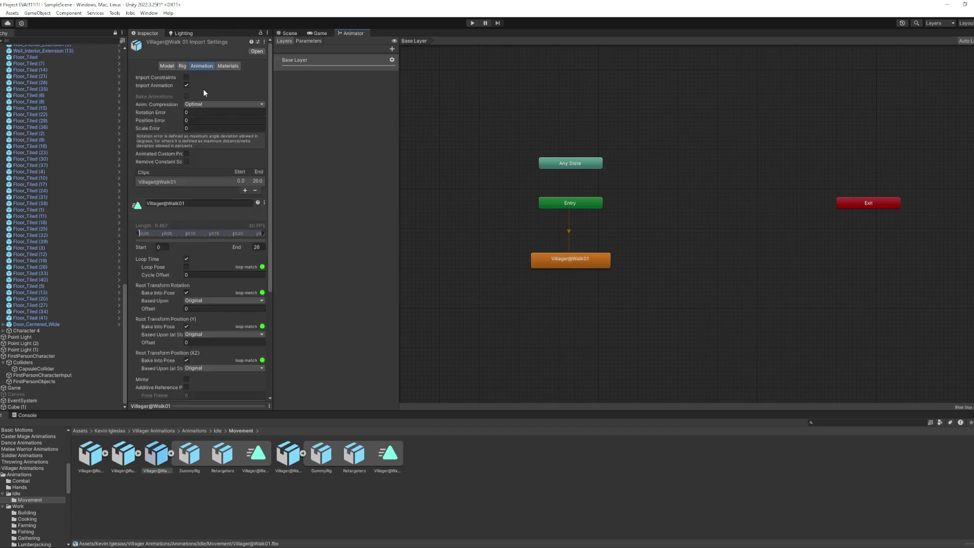
pyautogui.scroll(-2, 209, 97)
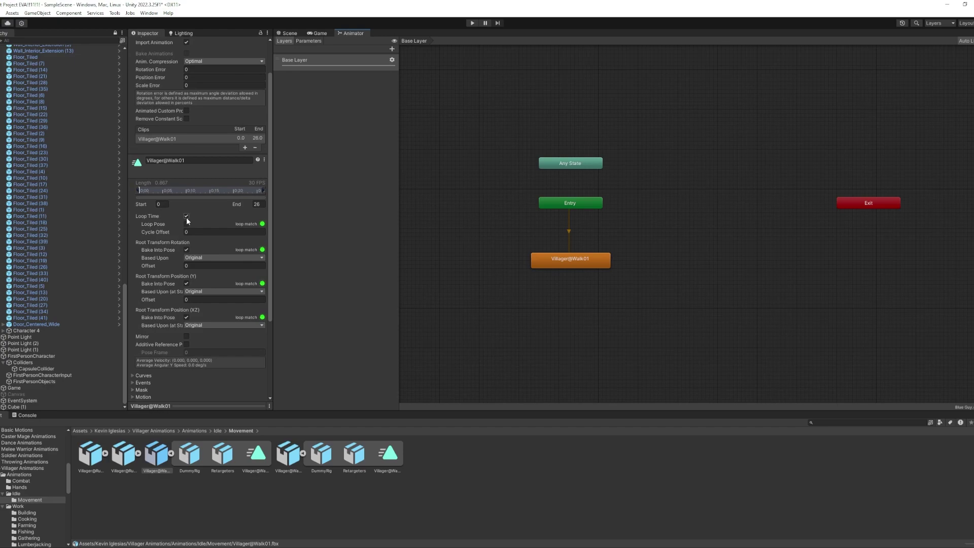
pyautogui.click(469, 231)
pyautogui.hotkey('ctrl', 'p')
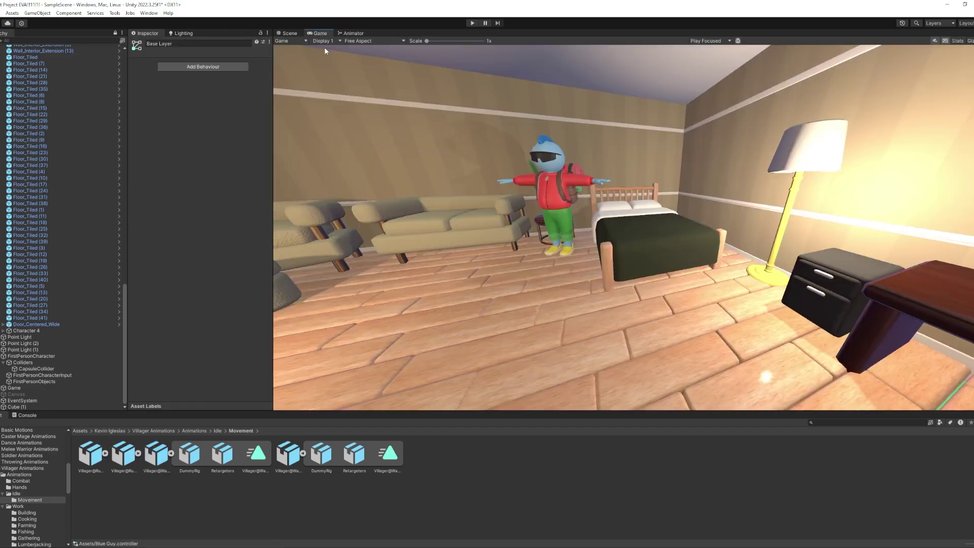
pyautogui.press('s')
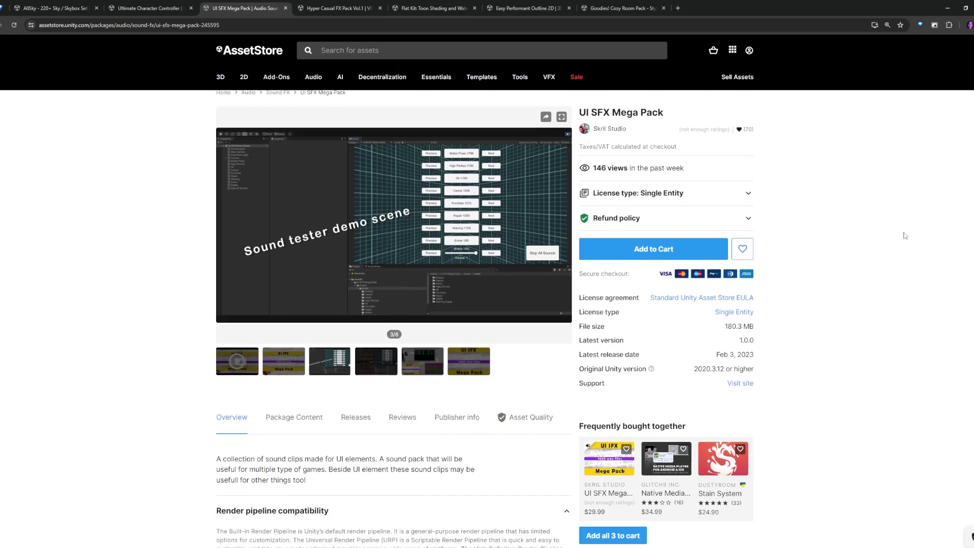
# Step: Read through the UI SFX Mega Pack description and its list of sound categories on the Asset Store page
pyautogui.scroll(-3, 885, 242)
pyautogui.scroll(-10, 877, 241)
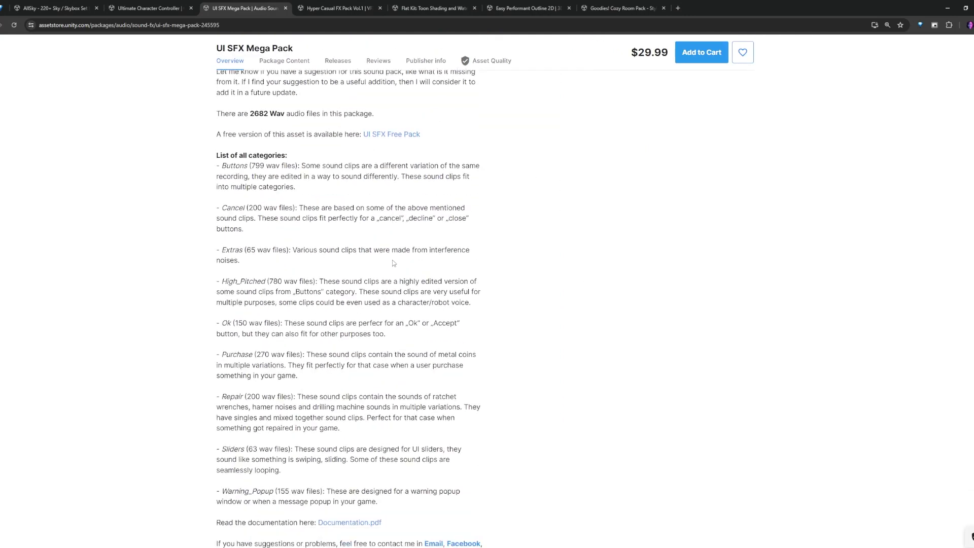
pyautogui.scroll(-5, 392, 260)
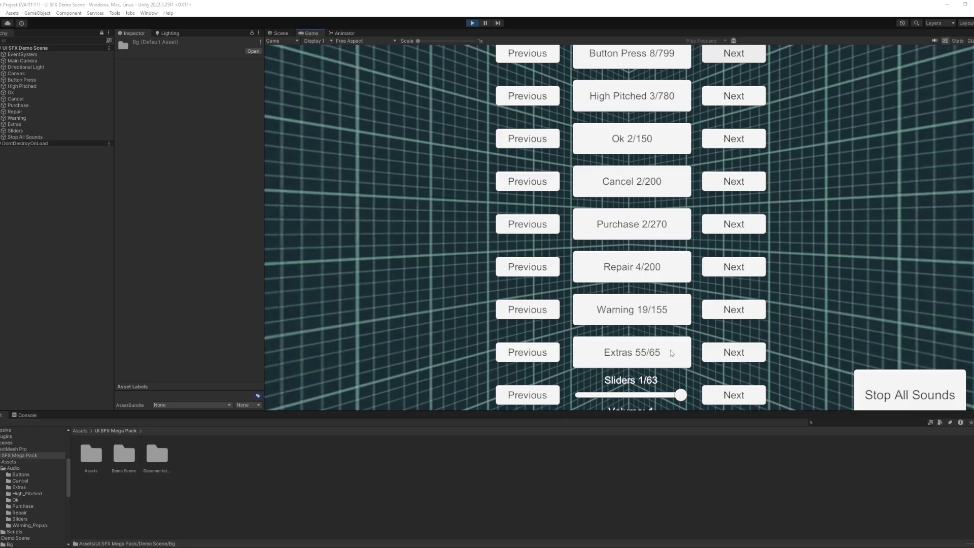
# Step: Audition further Button Press, High Pitched, Ok and Cancel sounds in the running UI SFX demo scene
pyautogui.click(751, 61)
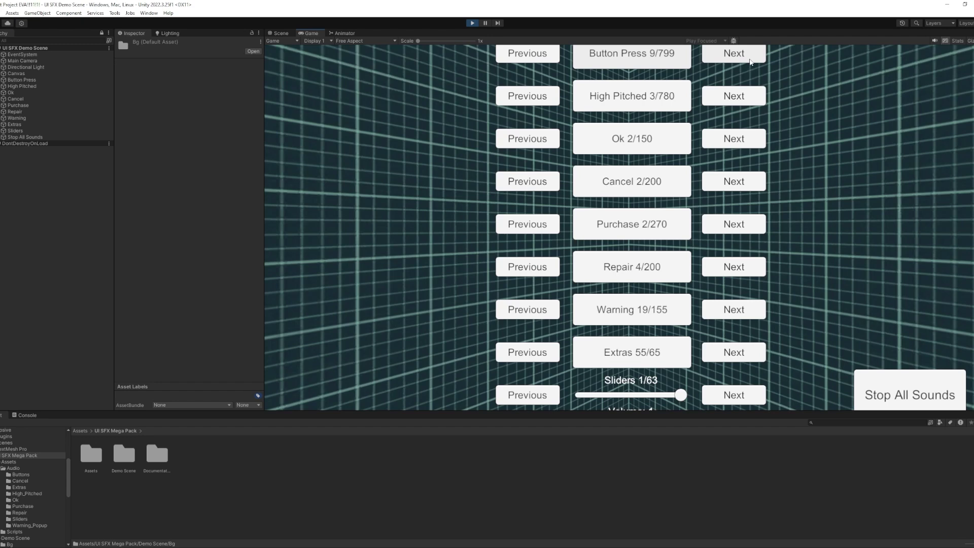
pyautogui.click(751, 62)
pyautogui.click(750, 62)
pyautogui.click(743, 98)
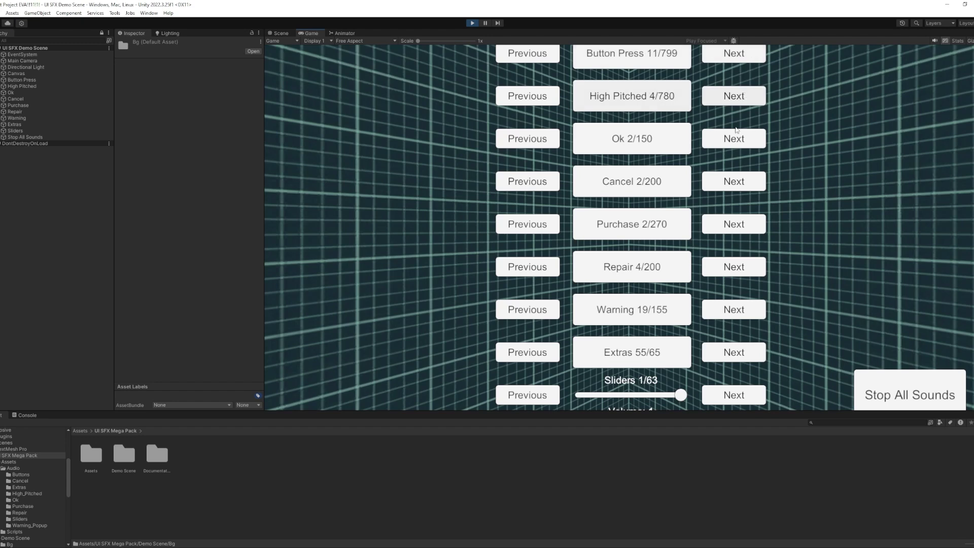
pyautogui.click(734, 141)
pyautogui.click(736, 140)
pyautogui.click(741, 142)
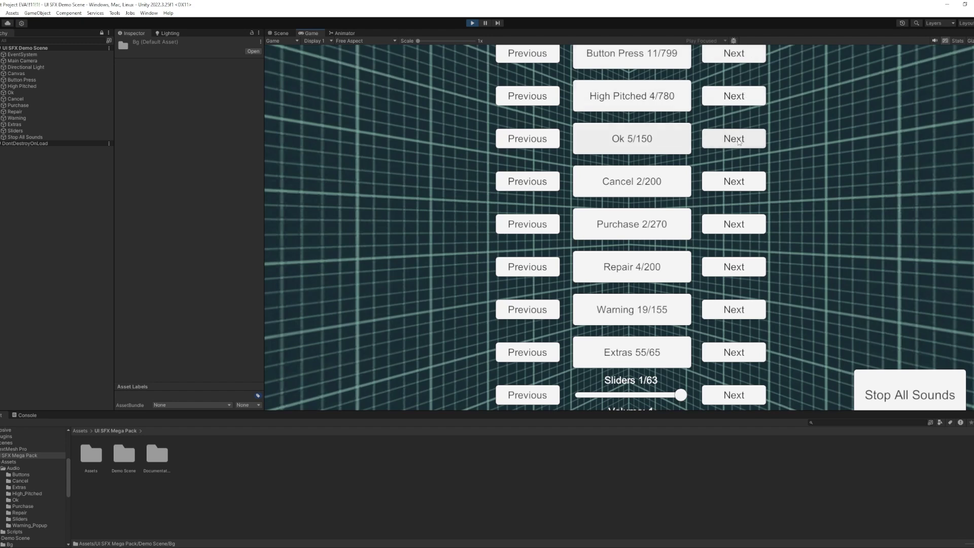
pyautogui.click(748, 142)
pyautogui.click(750, 142)
pyautogui.click(742, 181)
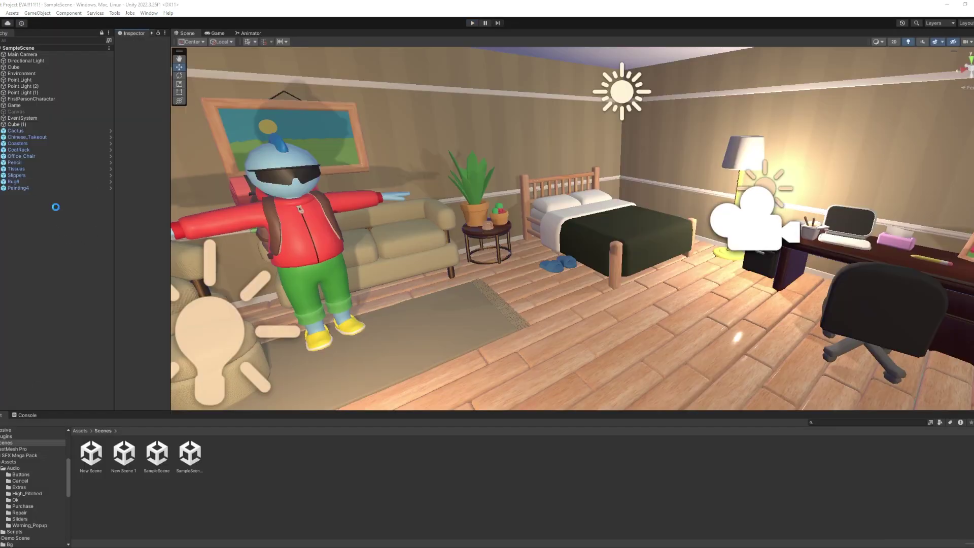
# Step: Create an empty game object named SOUND in SampleScene
pyautogui.rightClick(55, 207)
pyautogui.click(81, 313)
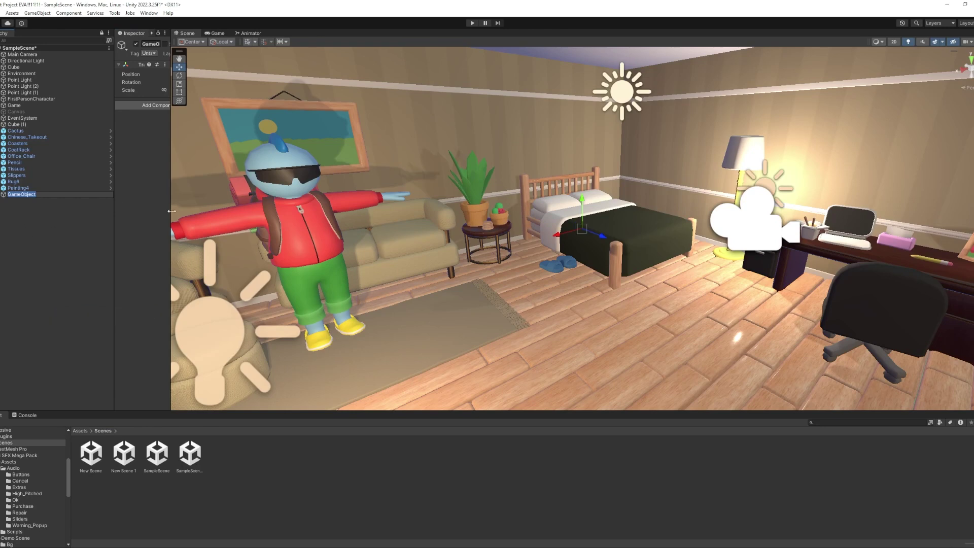
pyautogui.write('SOUND')
pyautogui.press('Return')
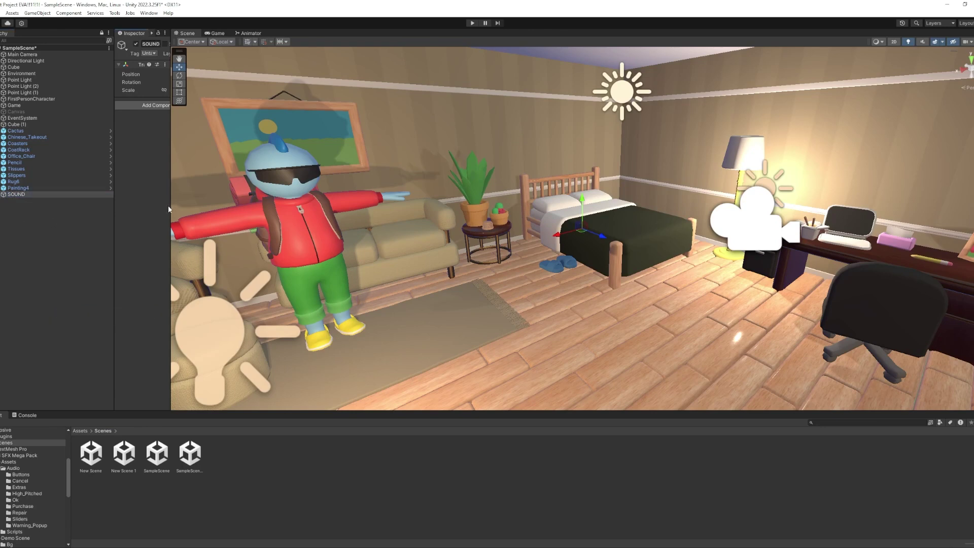
# Step: Add an Audio Source component to the SOUND object, enable Loop and set its Spatial Blend to 1
pyautogui.moveTo(170, 205); pyautogui.dragTo(311, 205)
pyautogui.click(195, 105)
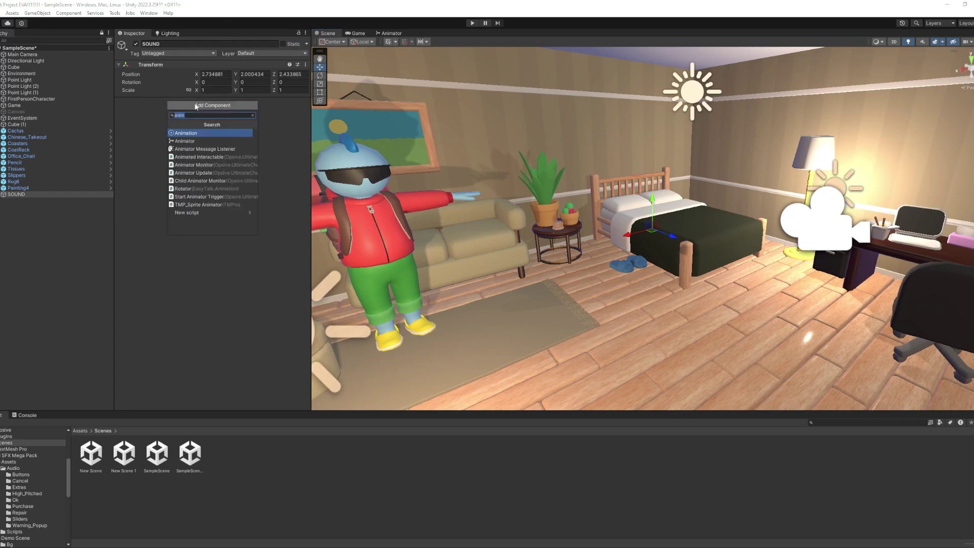
pyautogui.write('audio')
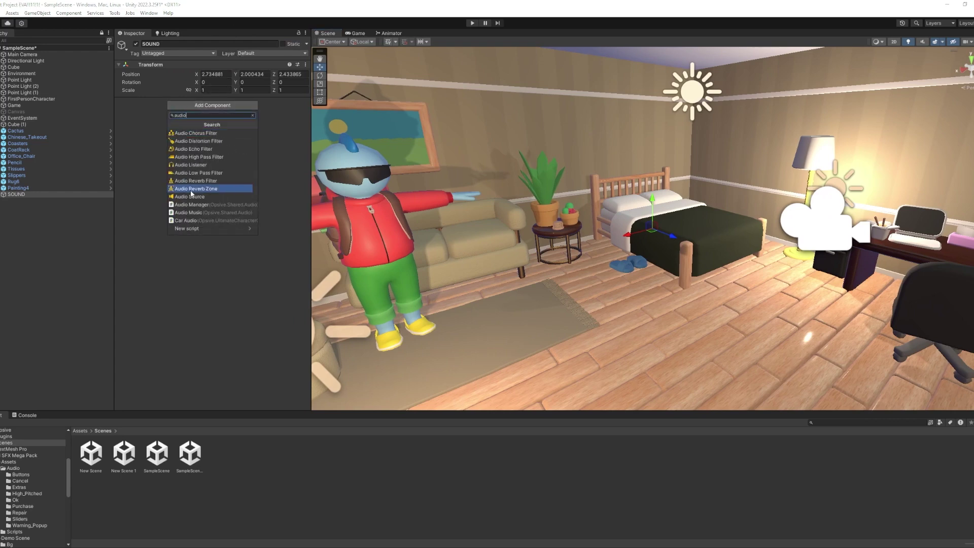
pyautogui.click(194, 197)
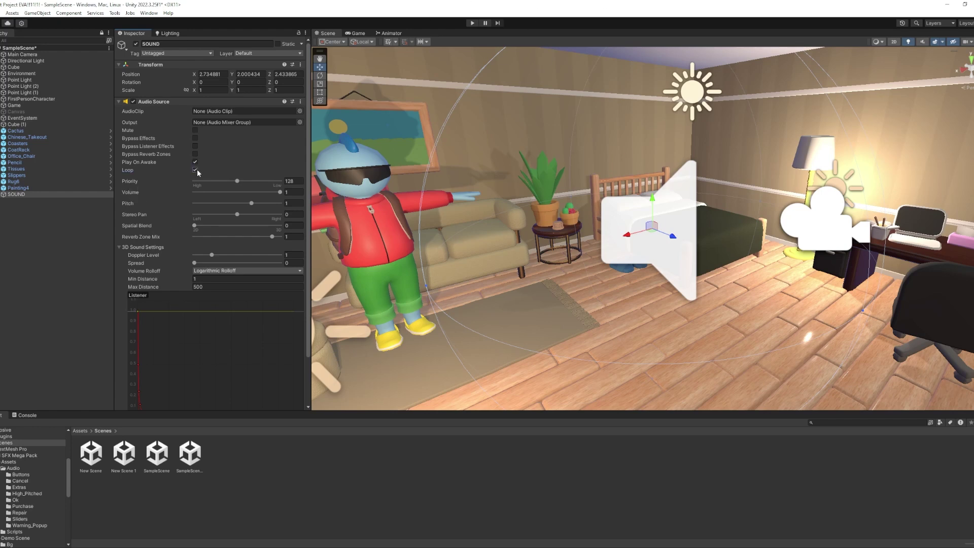
pyautogui.scroll(-1, 174, 206)
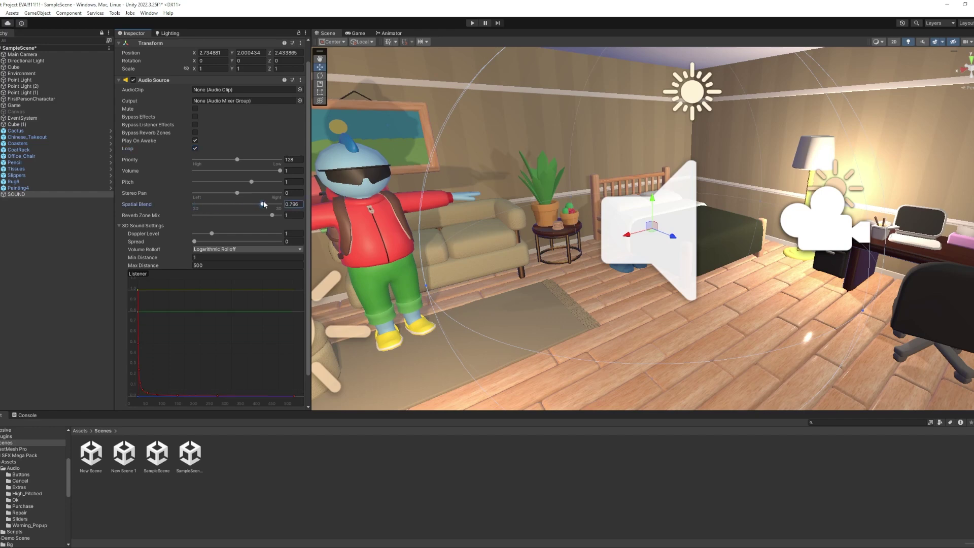
# Step: Move the SOUND object beside the desk to about X 1.092, Z 2.935 and assign it a coins clip from the Purchase folder
pyautogui.moveTo(609, 237); pyautogui.dragTo(872, 204)
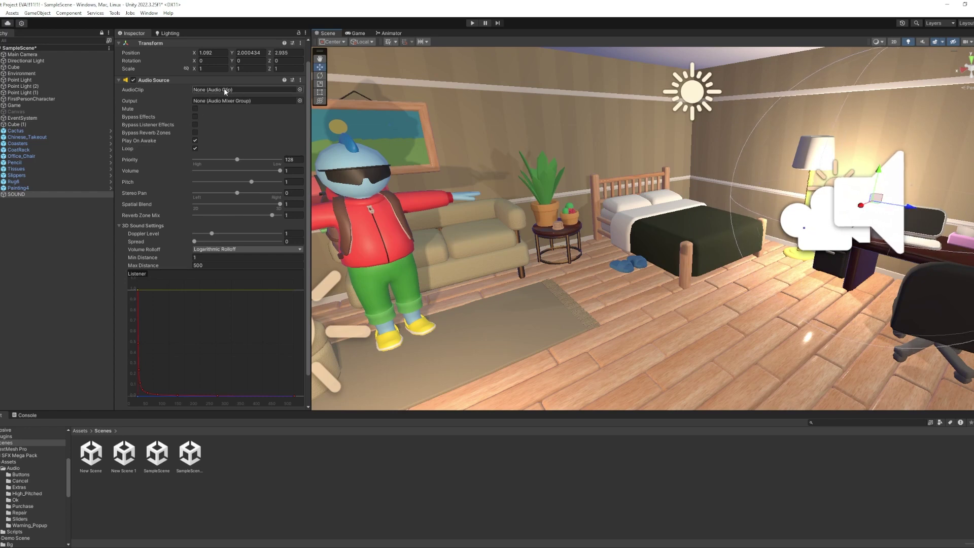
pyautogui.scroll(-3, 41, 520)
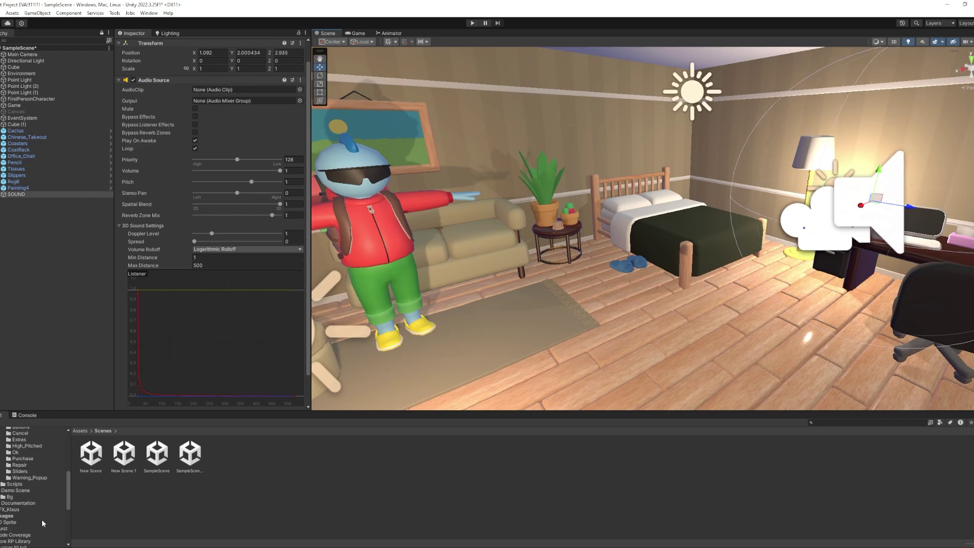
pyautogui.scroll(2, 11, 508)
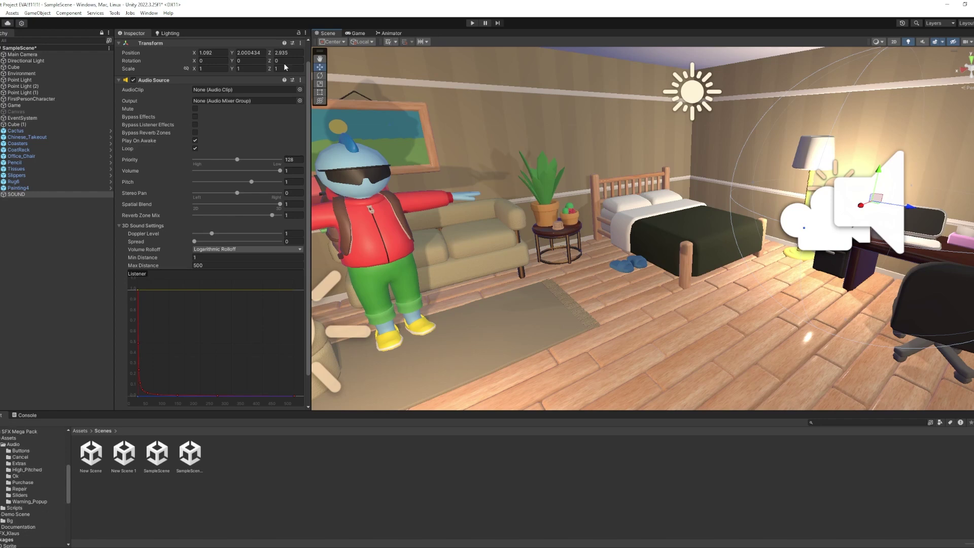
pyautogui.click(29, 482)
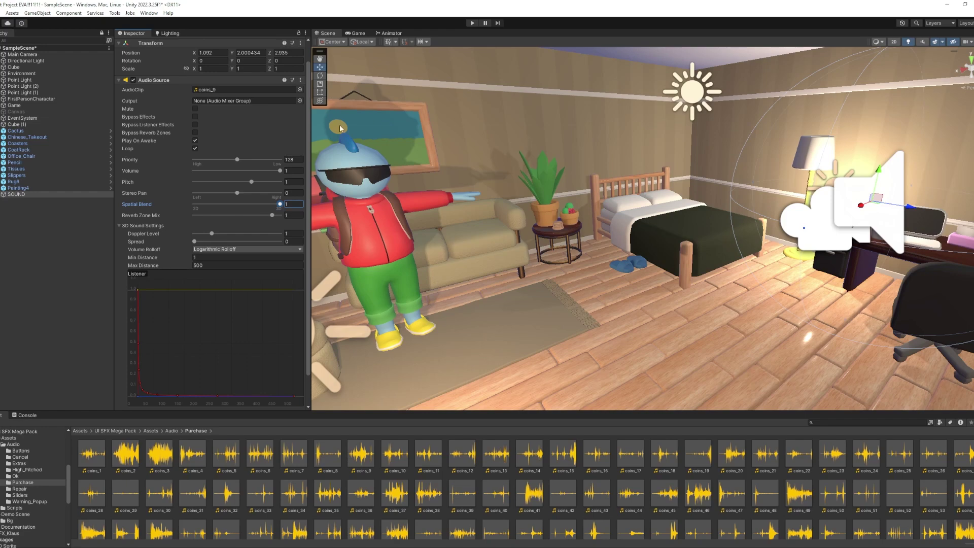
# Step: Run the scene and walk the character out of the house and back towards the door to test the 3D sound
pyautogui.click(471, 24)
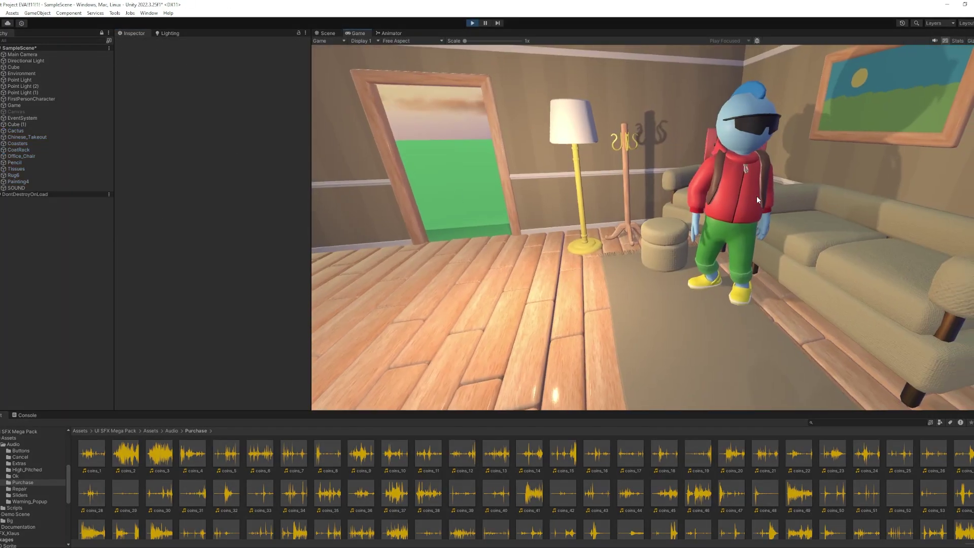
pyautogui.press('w')
pyautogui.press('w')
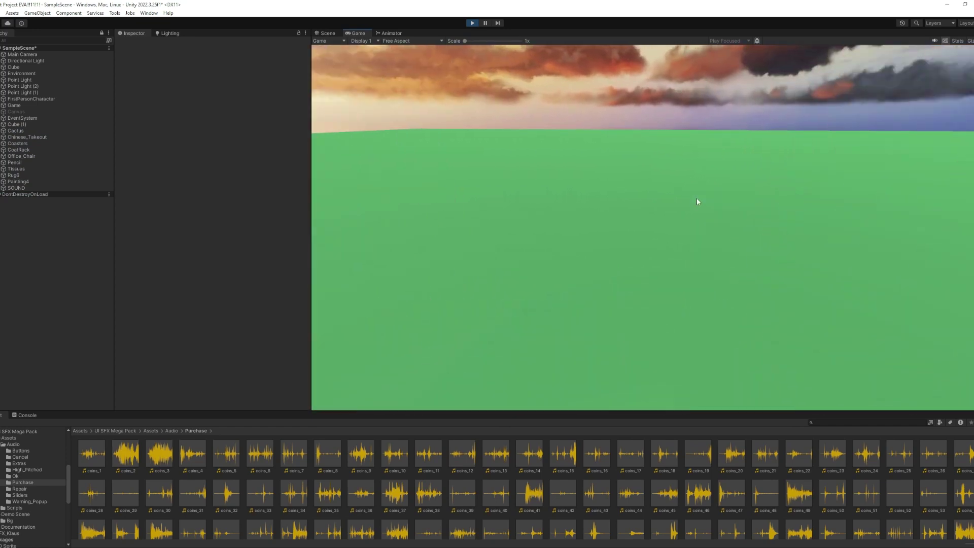
pyautogui.press('s')
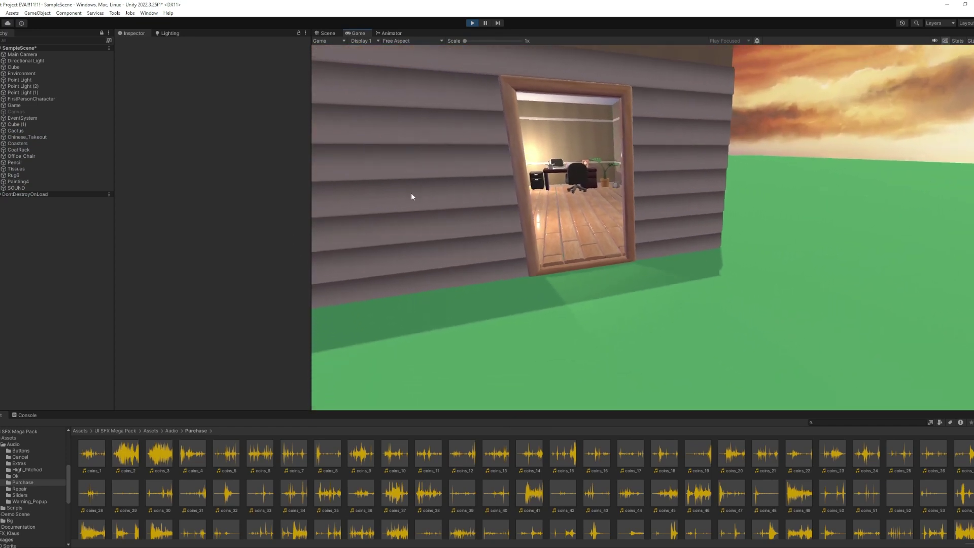
pyautogui.press('w')
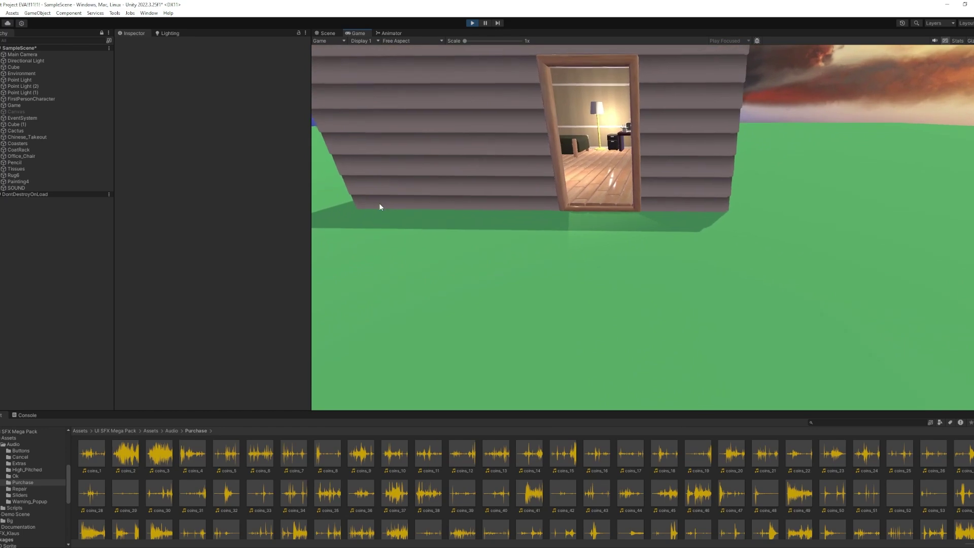
pyautogui.press('w')
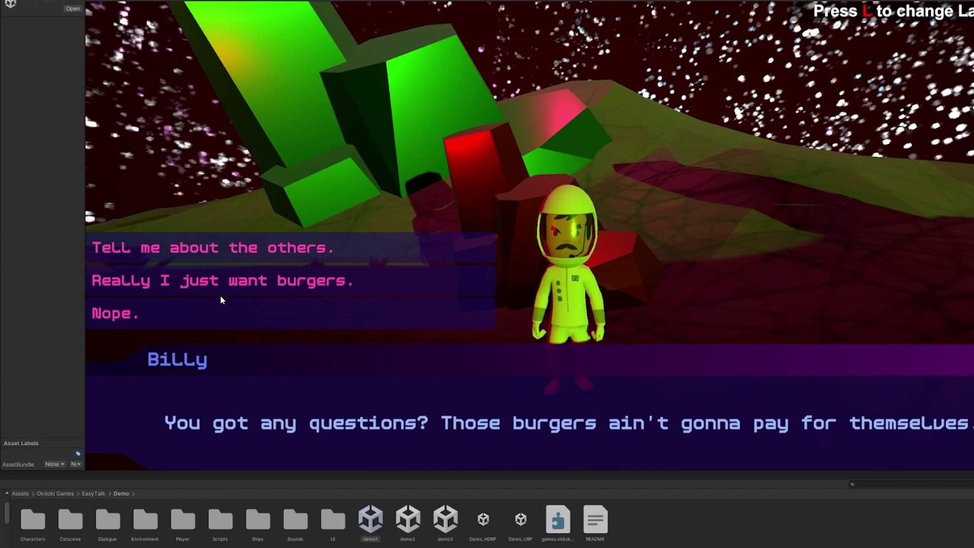
# Step: Play through the EasyTalk demo dialogues with Billy and Jimmy and skim the EasyTalk Dialogue System store page
pyautogui.click(231, 281)
pyautogui.press('space')
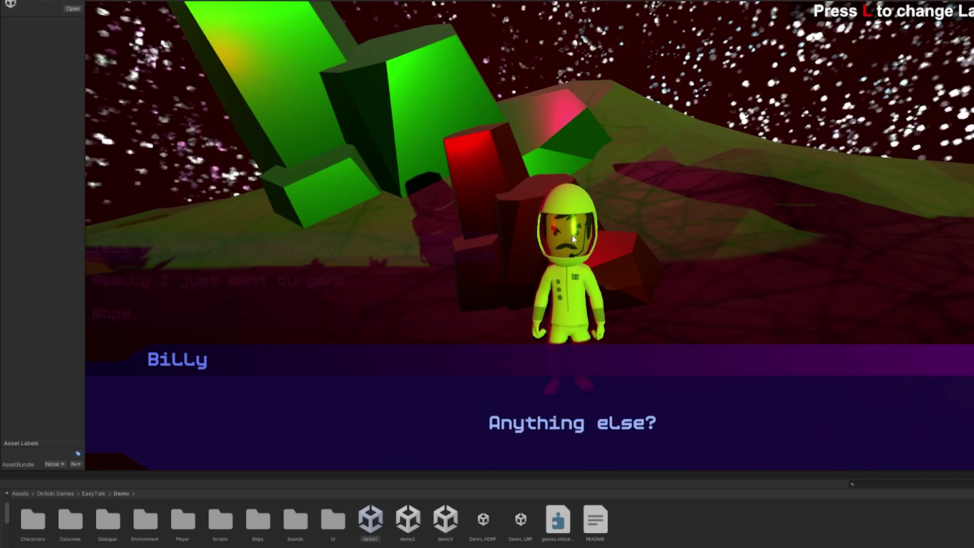
pyautogui.click(231, 281)
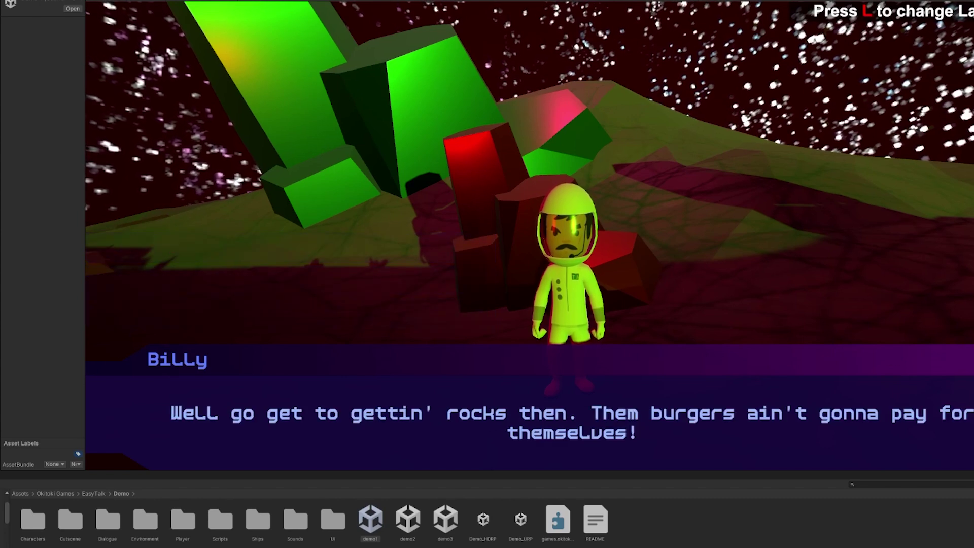
pyautogui.press('space')
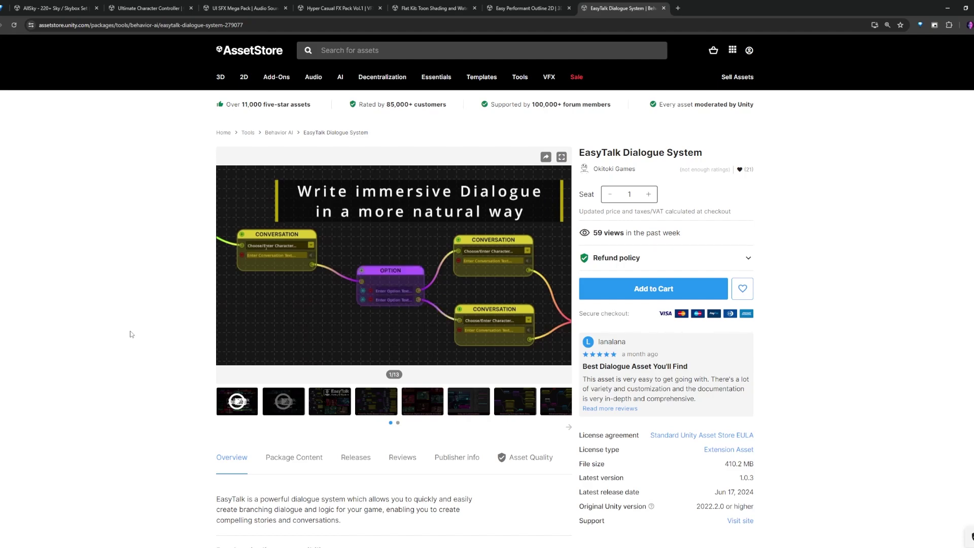
pyautogui.scroll(-10, 131, 334)
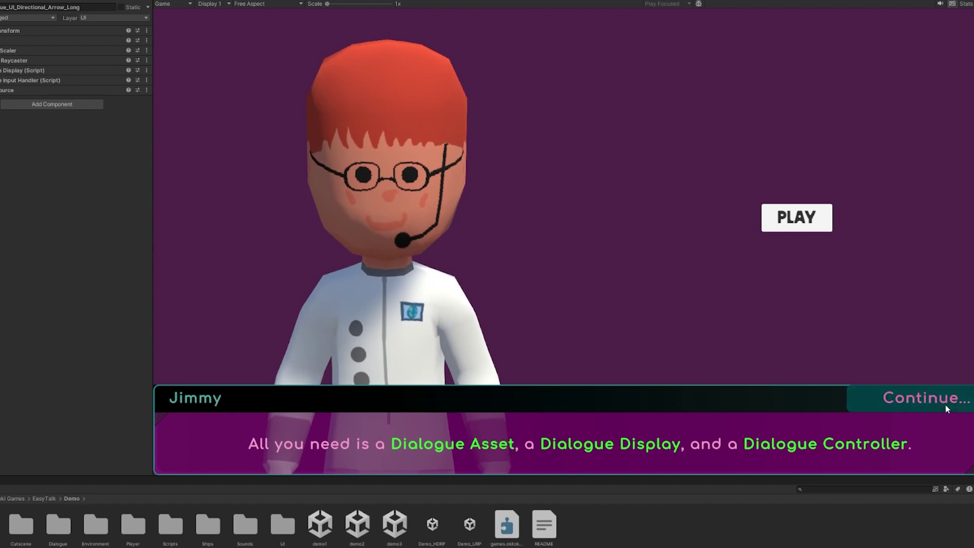
pyautogui.click(923, 407)
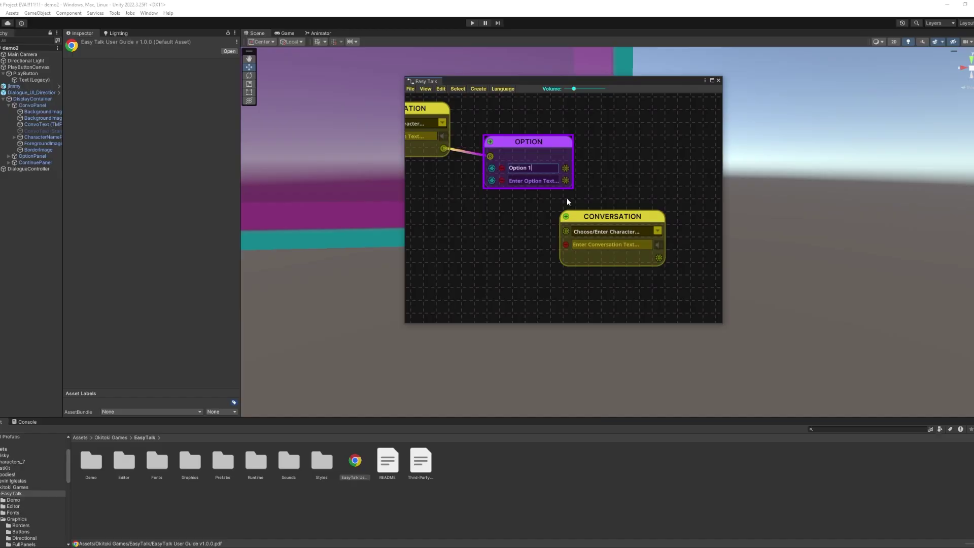
# Step: Enter Option 2 as the Option node's second choice and connect the Option 1 output to the unconnected Conversation node
pyautogui.write('on 2')
pyautogui.click(517, 161)
pyautogui.moveTo(566, 168); pyautogui.dragTo(566, 231)
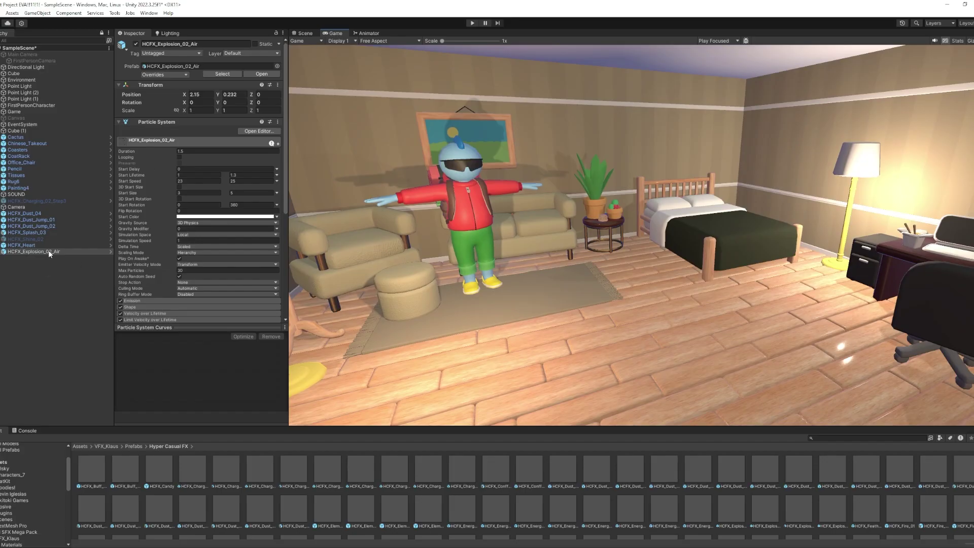
# Step: Preview the HCFX_Heart particle effect and create an effects object in SampleScene
pyautogui.click(49, 245)
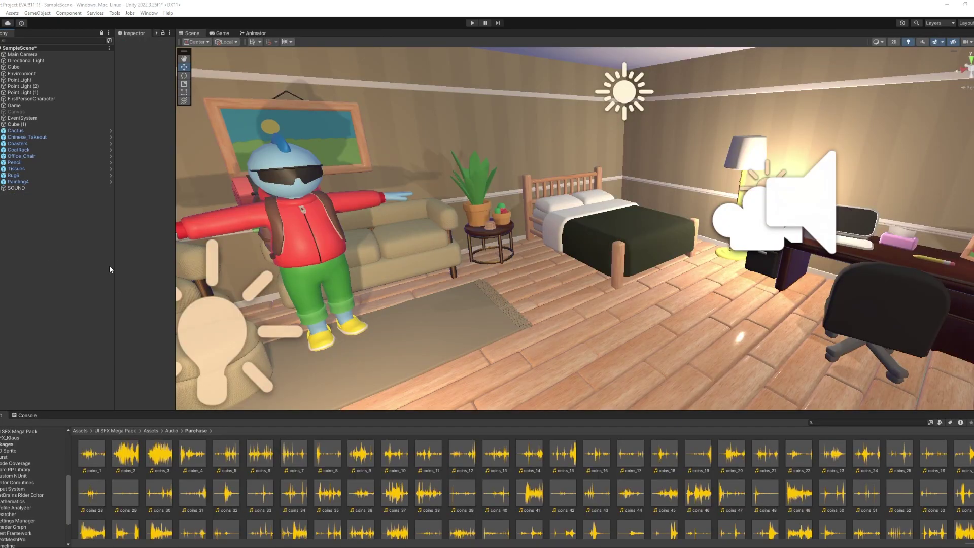
pyautogui.rightClick(92, 239)
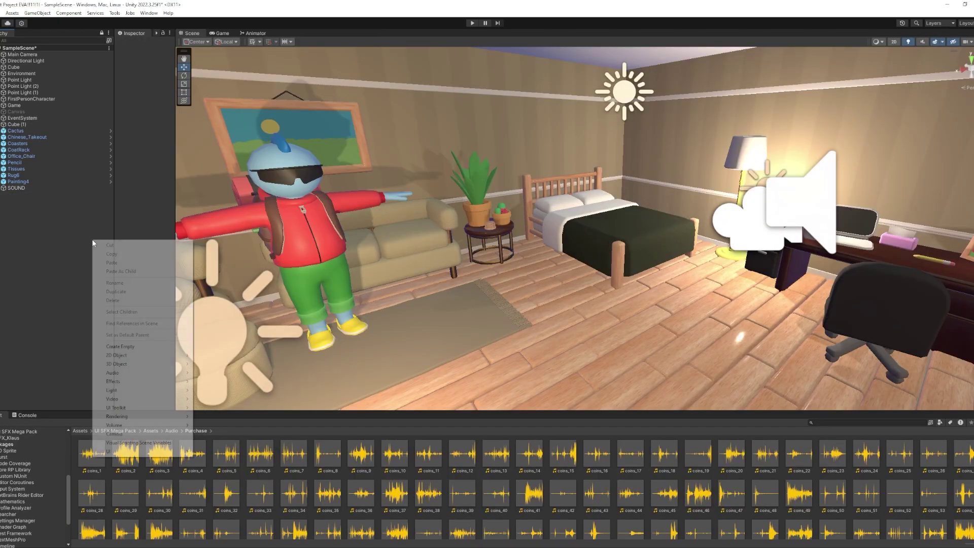
pyautogui.moveTo(116, 380)
pyautogui.click(222, 381)
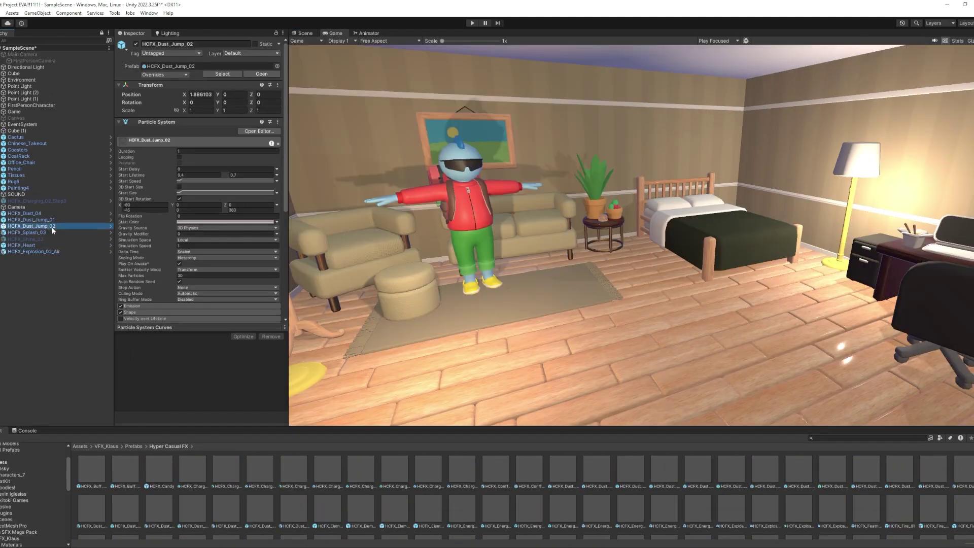
# Step: Preview the HCFX_Splash_03, HCFX_Explosion_02_Air and HCFX_Dust_Jump_02 particle effects in the room
pyautogui.click(51, 230)
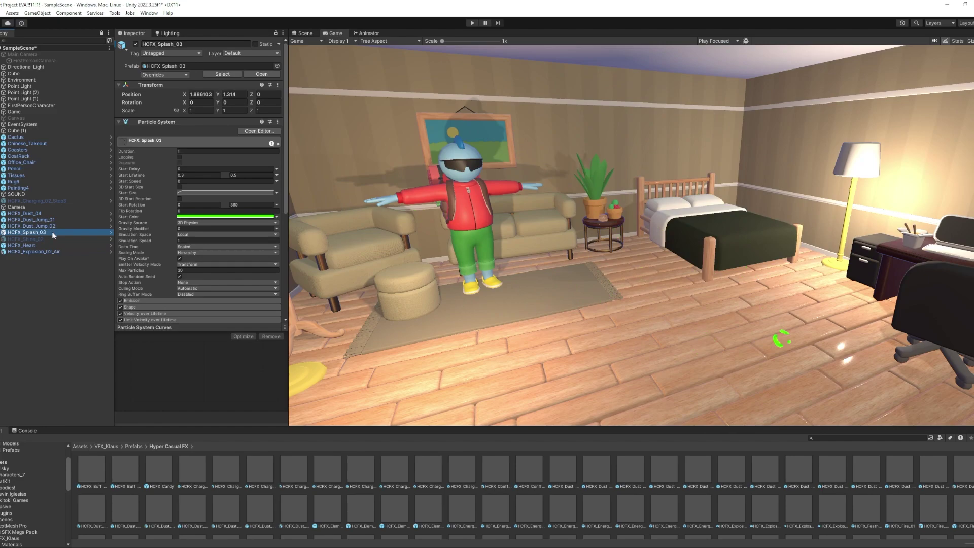
pyautogui.click(52, 250)
pyautogui.click(49, 226)
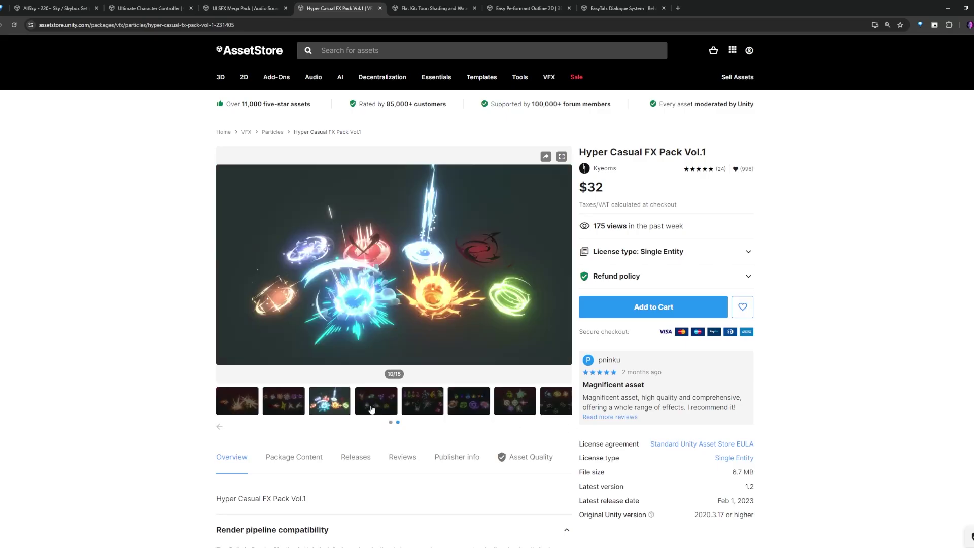
# Step: Browse further gallery images of the Hyper Casual FX Pack Vol.1 on its Asset Store page
pyautogui.click(374, 407)
pyautogui.click(425, 406)
pyautogui.click(469, 406)
pyautogui.click(508, 406)
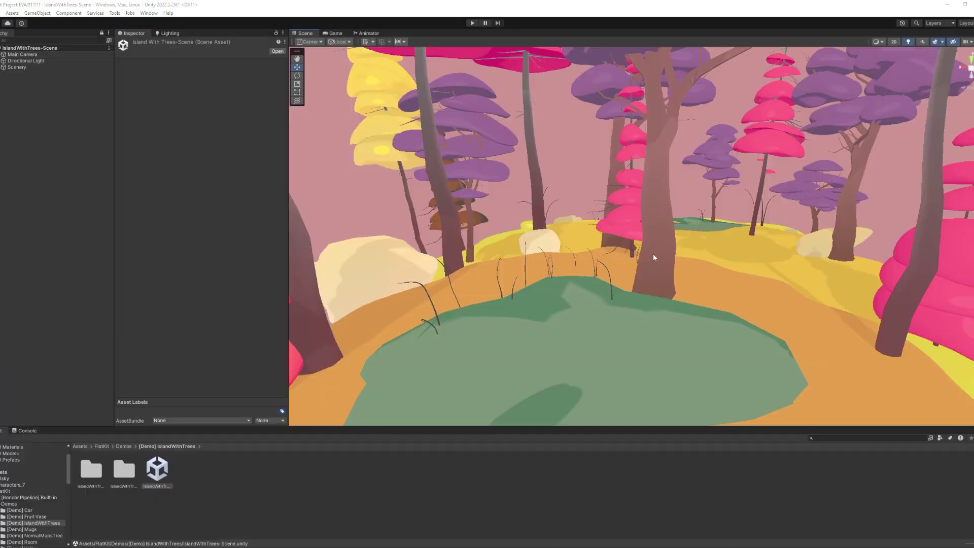
# Step: Look around the Flat Kit island with trees and fruit vase demo scenes to examine their toon shading
pyautogui.moveTo(643, 254); pyautogui.dragTo(670, 230, button='right')
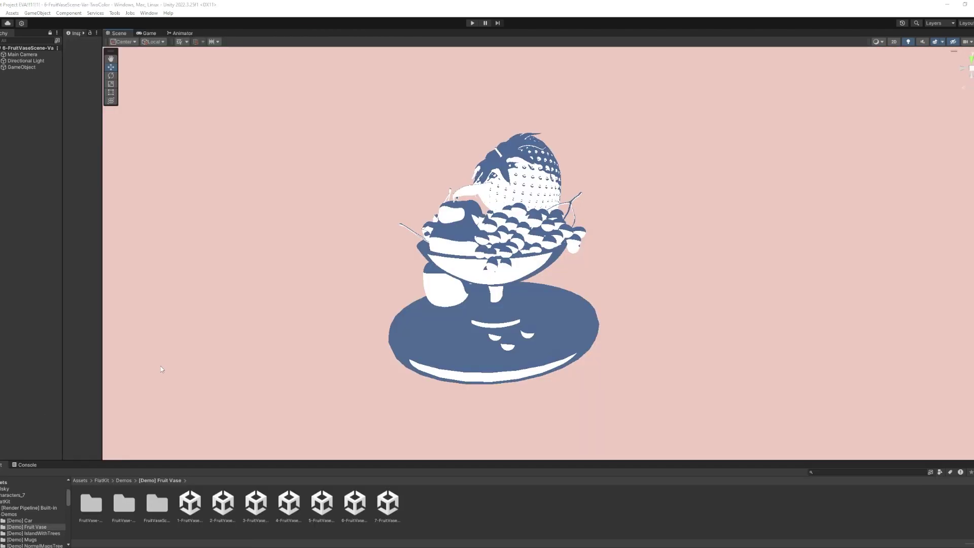
pyautogui.moveTo(160, 366)
pyautogui.mouseDown(button='right')
pyautogui.moveTo(314, 294)
pyautogui.moveTo(397, 288)
pyautogui.moveTo(373, 284)
pyautogui.mouseUp(button='right')
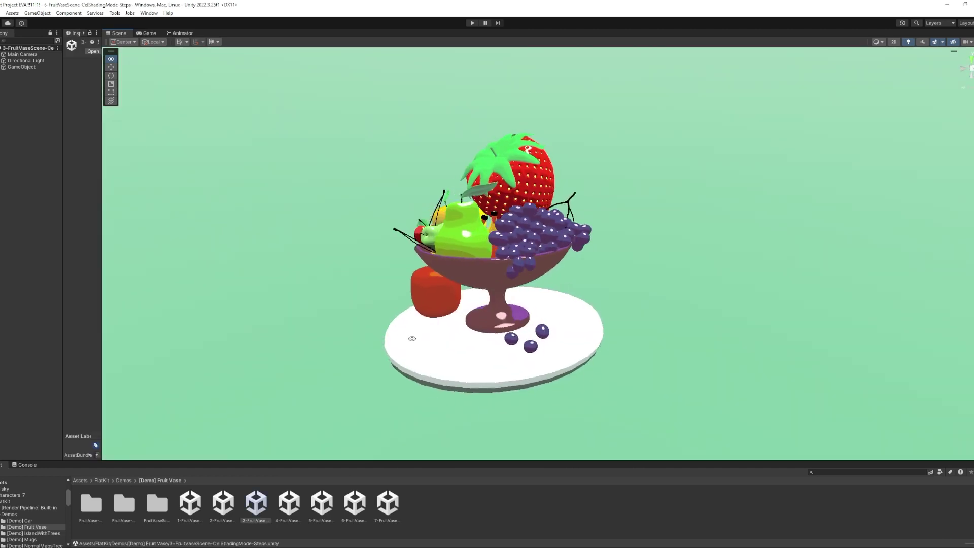
pyautogui.moveTo(532, 355); pyautogui.dragTo(617, 373, button='right')
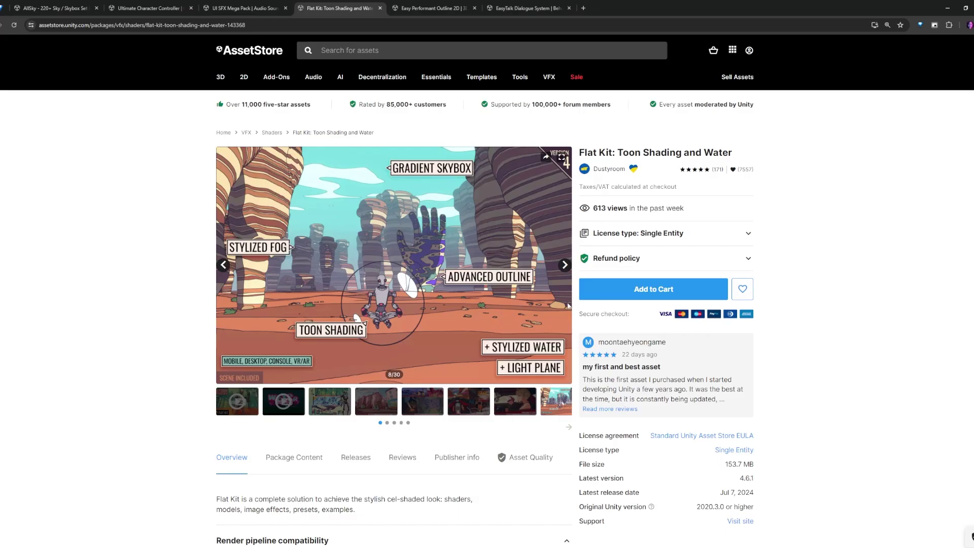
# Step: Browse the gallery images of Flat Kit: Toon Shading and Water on its Asset Store page
pyautogui.click(565, 265)
pyautogui.click(565, 265)
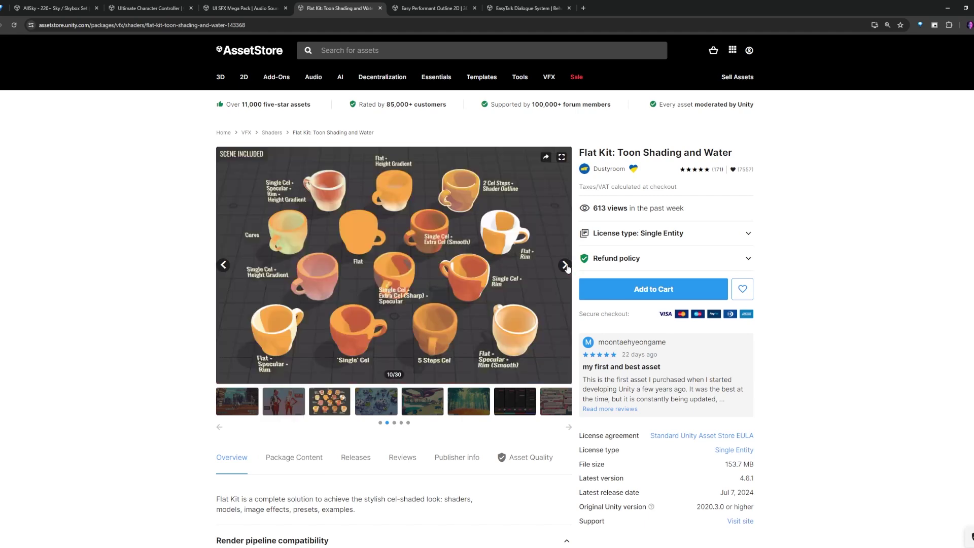
pyautogui.click(565, 265)
pyautogui.click(565, 265)
pyautogui.click(565, 265)
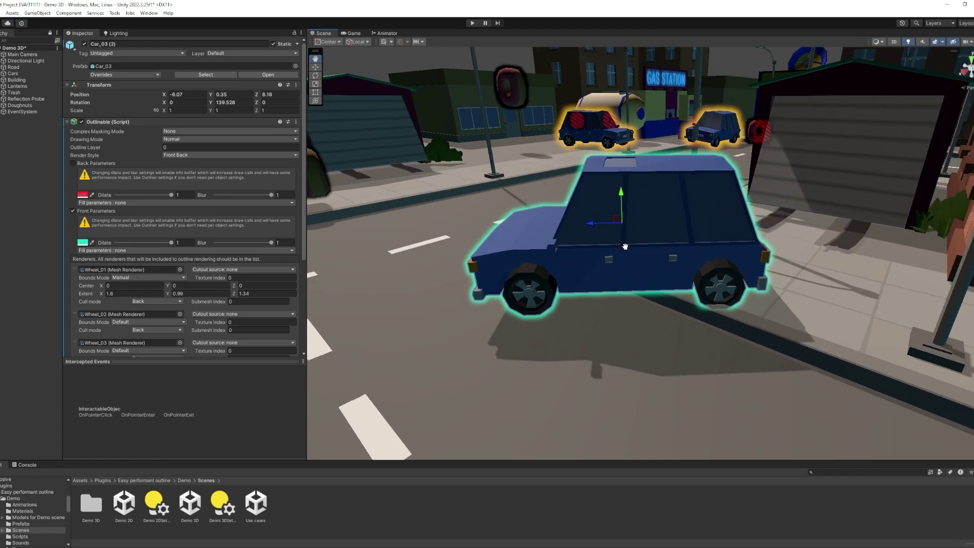
# Step: Set the front fill of the Outlinable component on Car_03 (2) to the Basic/Dots pattern
pyautogui.moveTo(624, 247); pyautogui.dragTo(614, 242, button='middle')
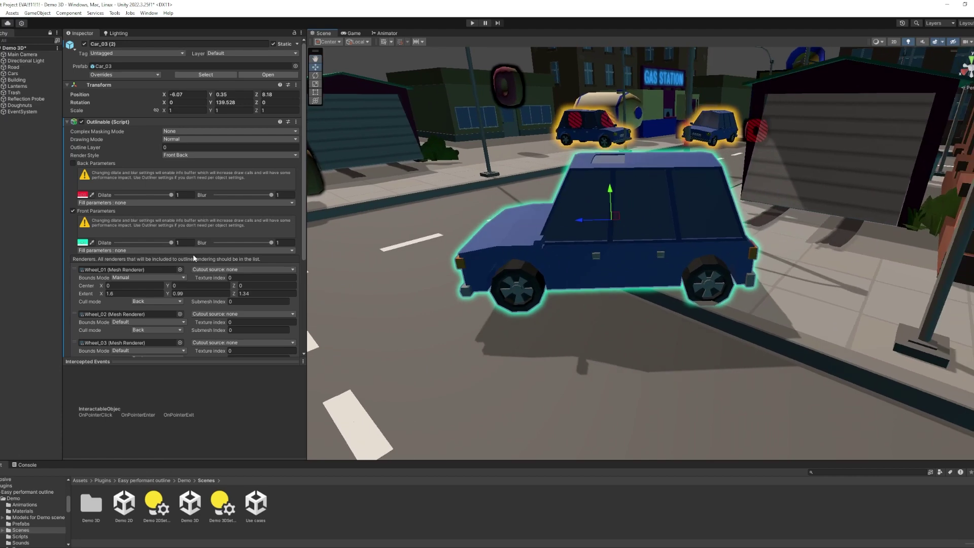
pyautogui.click(195, 269)
pyautogui.moveTo(223, 268)
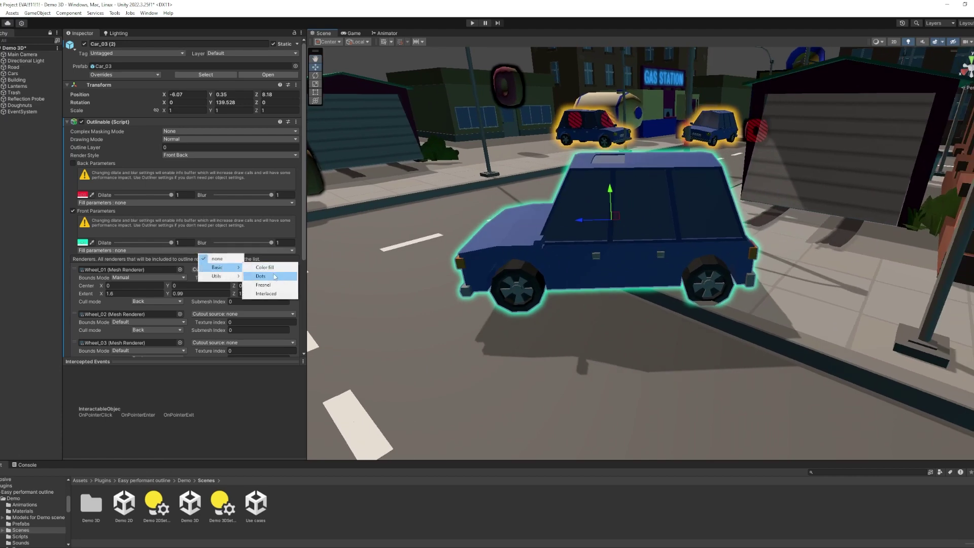
pyautogui.click(261, 276)
# Step: Set the car's dots fill colour to RGB 0, 255, 149 with reduced alpha and reopen the fill pattern choices
pyautogui.click(264, 260)
pyautogui.moveTo(289, 287); pyautogui.dragTo(275, 303)
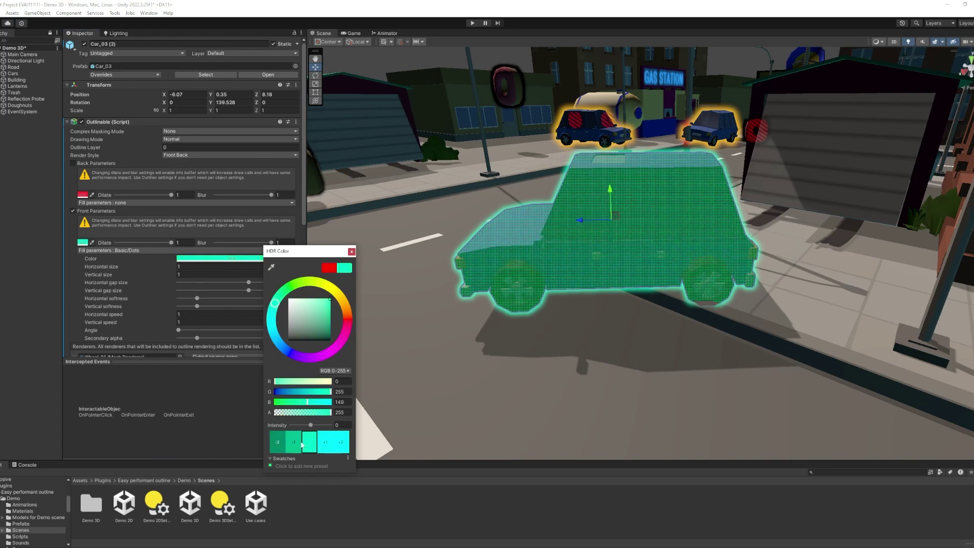
pyautogui.moveTo(298, 412); pyautogui.dragTo(287, 412)
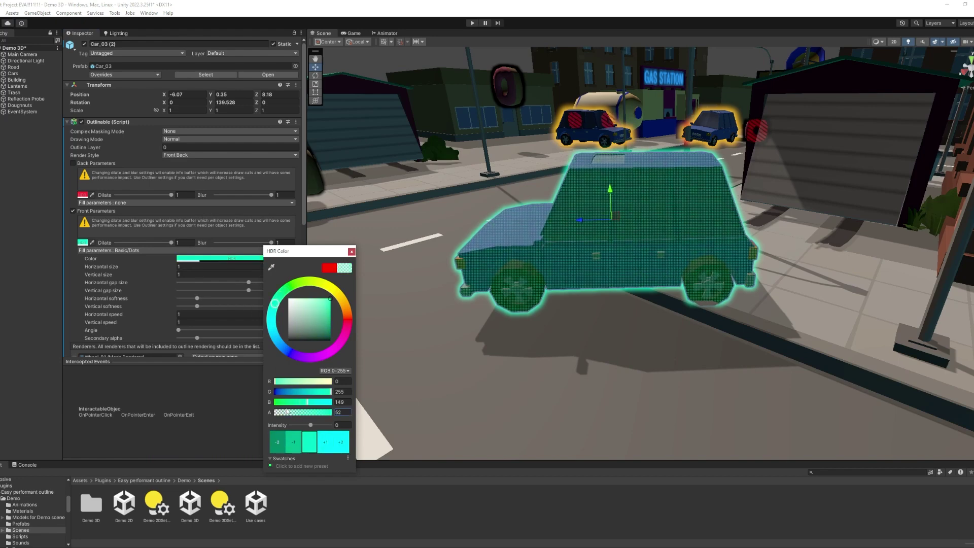
pyautogui.click(232, 250)
pyautogui.click(239, 256)
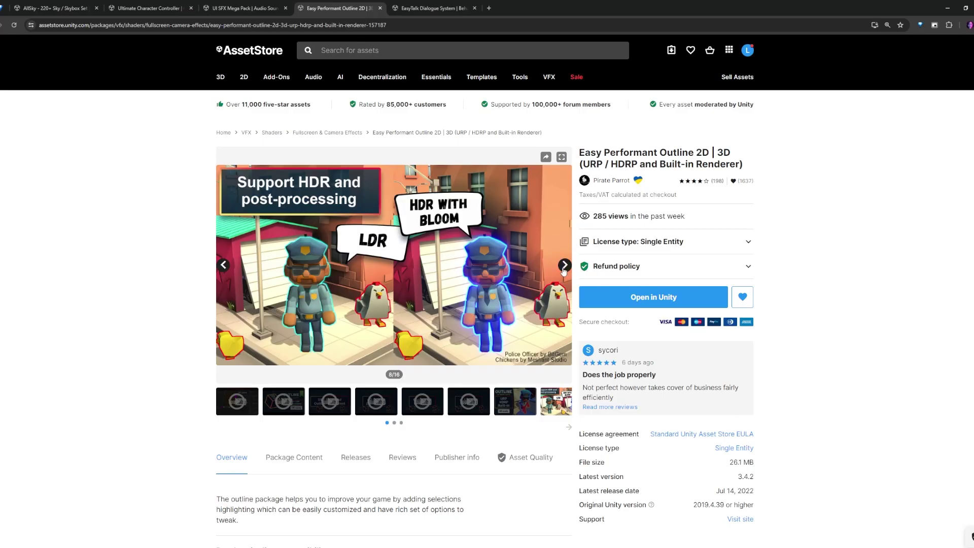
# Step: Browse the gallery images of Easy Performant Outline 2D | 3D on its Asset Store page
pyautogui.click(564, 269)
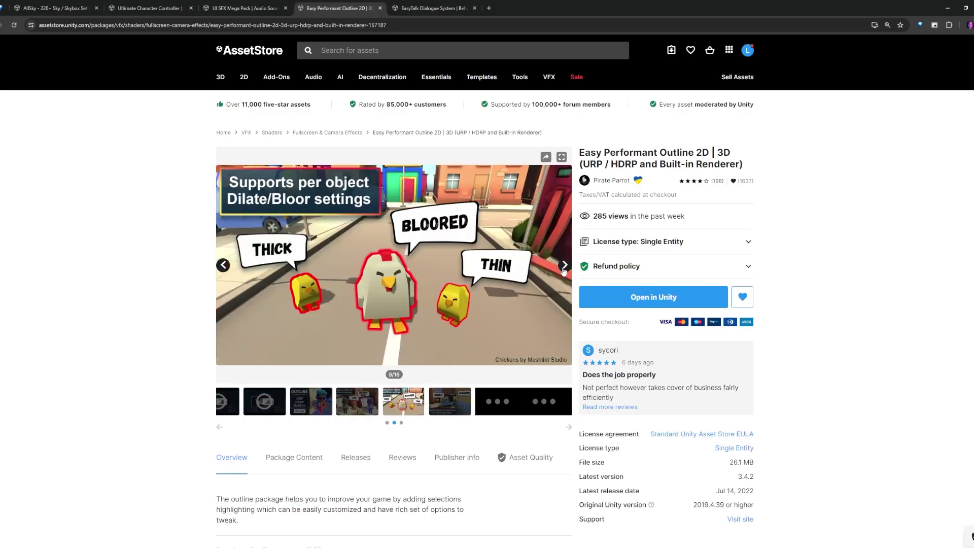
pyautogui.click(563, 269)
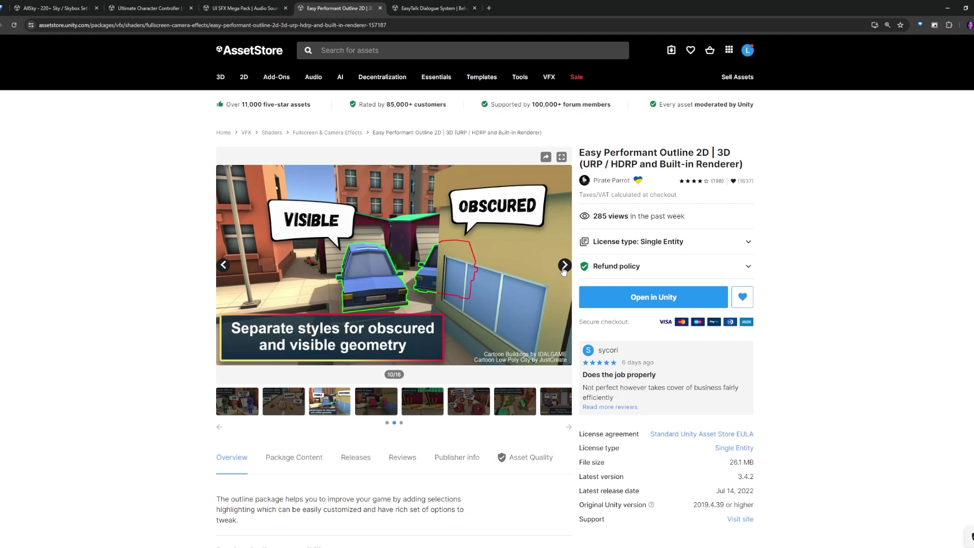
pyautogui.click(564, 269)
pyautogui.click(563, 266)
pyautogui.click(564, 266)
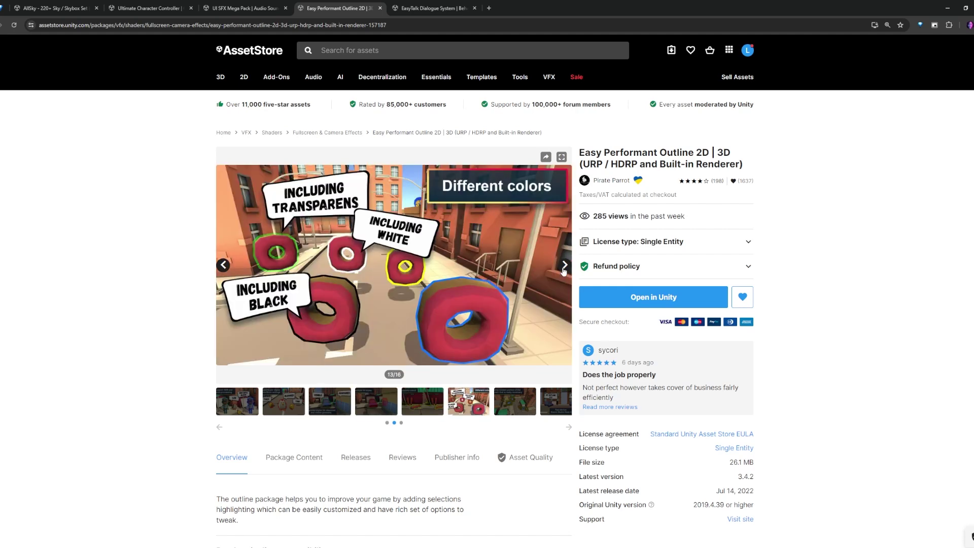